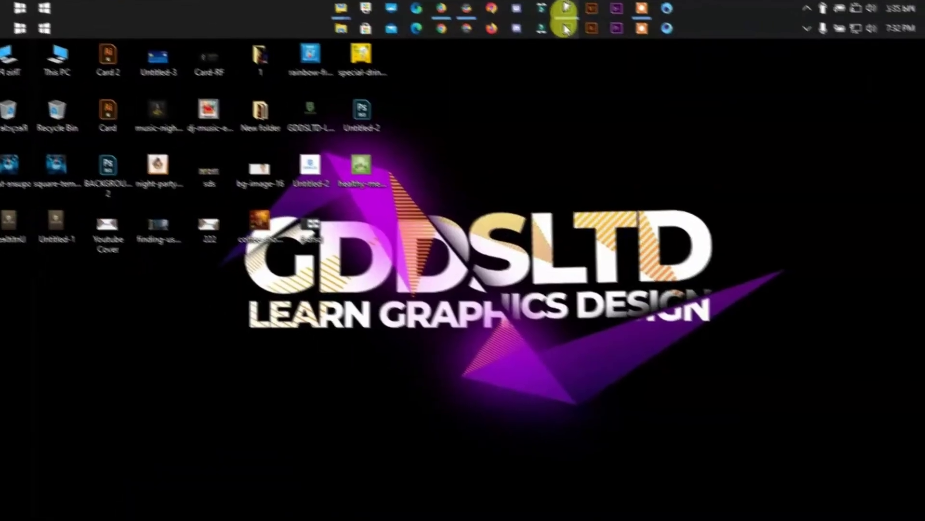
Bring the 1080 x 1080 px Social Media Template document back into view in Photoshop.
{"action": "left_click", "coordinate": [535, 11]}
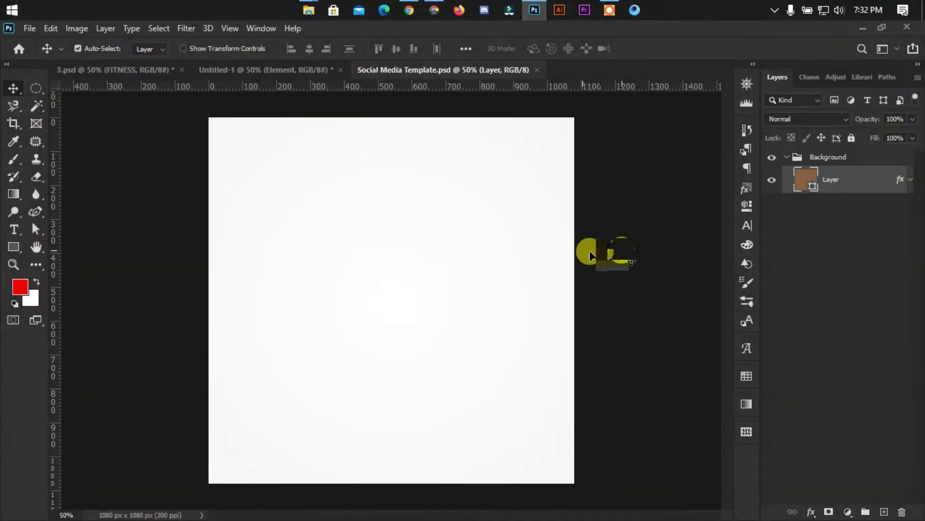
Create a 50 x 50 px red square and move it to the canvas's top-left corner.
{"action": "left_click", "coordinate": [592, 256]}
{"action": "left_click", "coordinate": [15, 247]}
{"action": "left_click", "coordinate": [375, 265]}
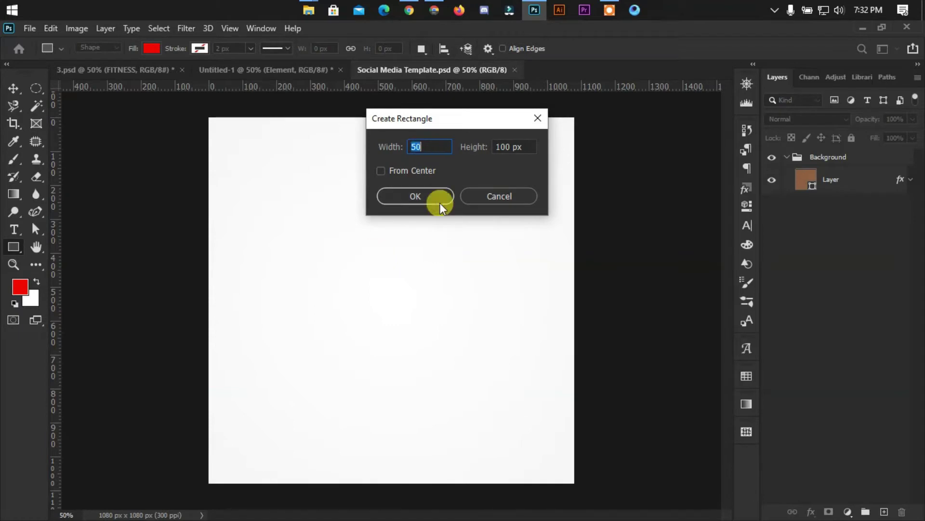
{"action": "left_click", "coordinate": [413, 197]}
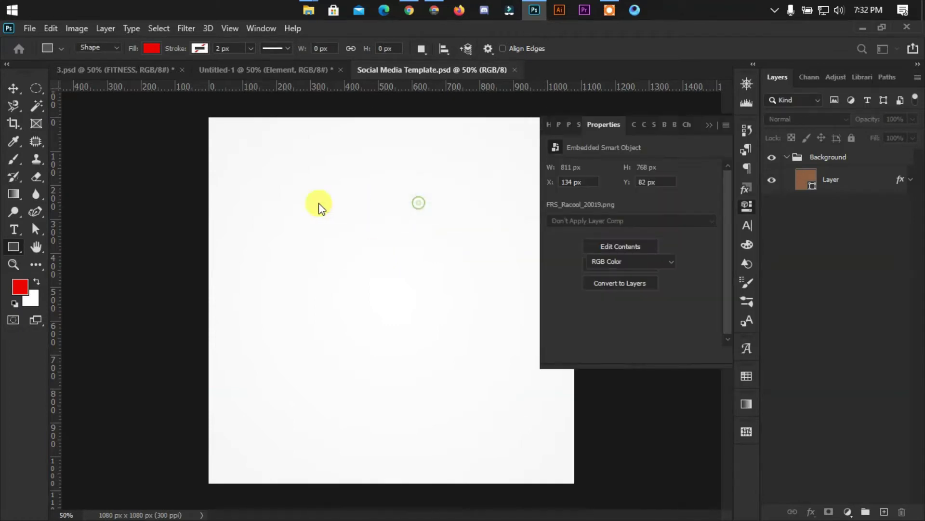
{"action": "left_click", "coordinate": [13, 88]}
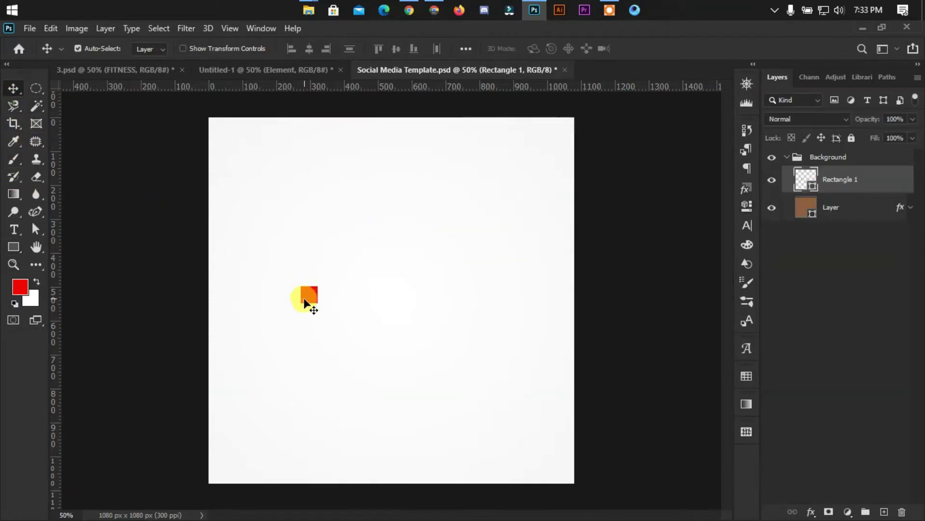
{"action": "left_click_drag", "start_coordinate": [309, 301], "coordinate": [216, 143]}
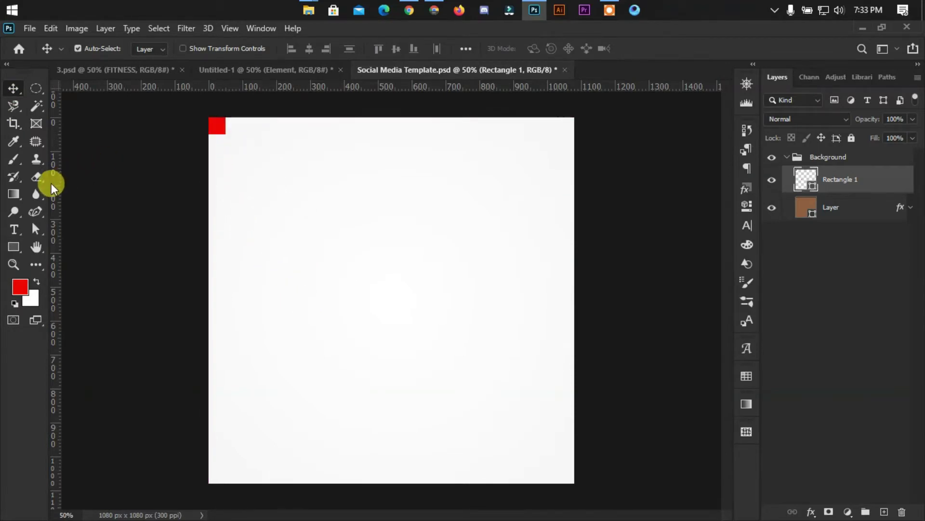
Drag four guides from the rulers to mark a 50 px inset on every edge.
{"action": "left_click_drag", "start_coordinate": [55, 182], "coordinate": [226, 185]}
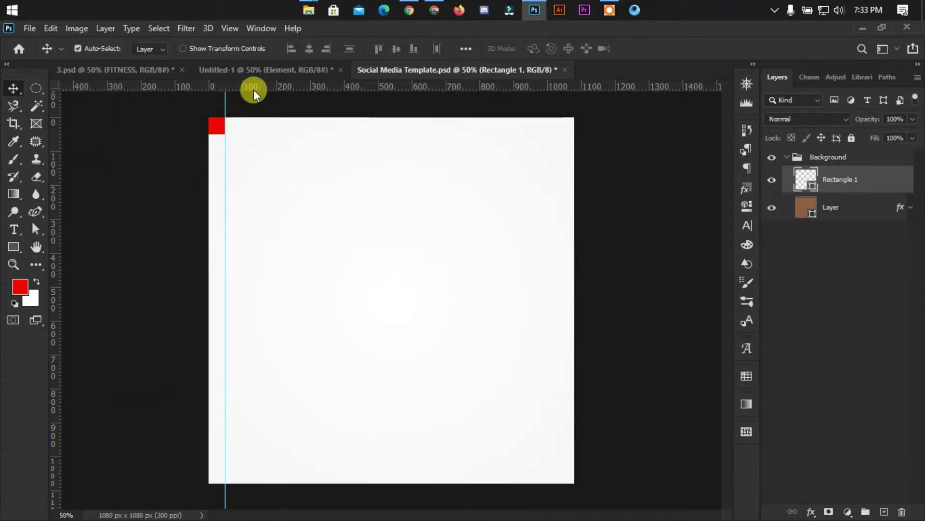
{"action": "mouse_move", "coordinate": [252, 88]}
{"action": "left_mouse_down"}
{"action": "mouse_move", "coordinate": [241, 134]}
{"action": "mouse_move", "coordinate": [558, 472]}
{"action": "left_mouse_up"}
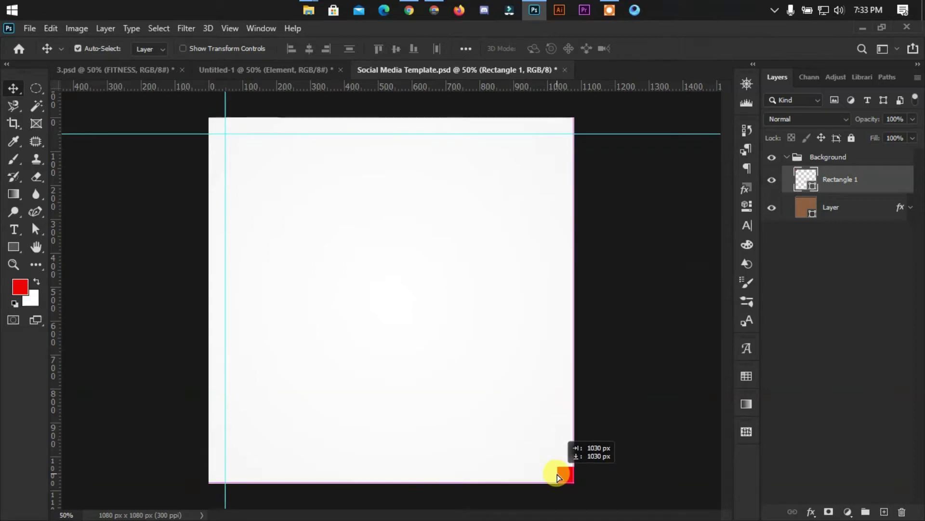
{"action": "left_click_drag", "start_coordinate": [563, 90], "coordinate": [532, 467]}
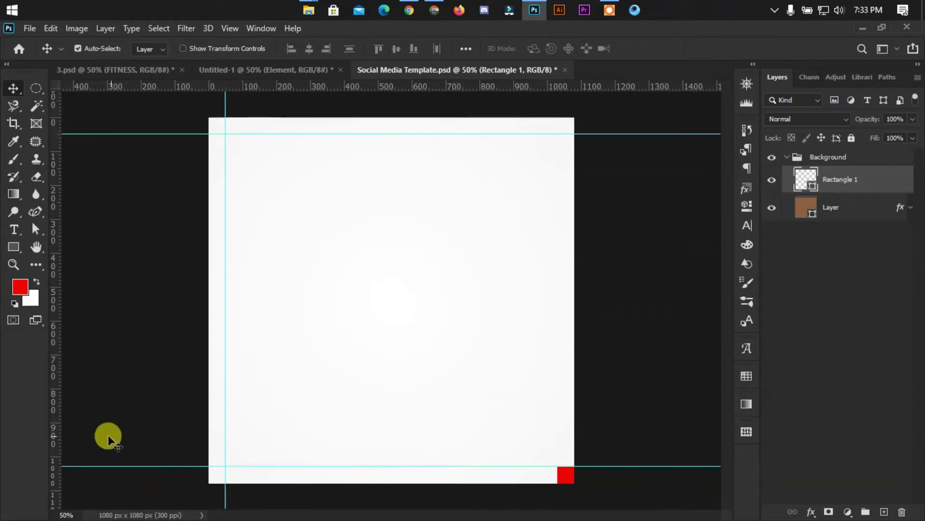
{"action": "left_click_drag", "start_coordinate": [55, 415], "coordinate": [558, 455]}
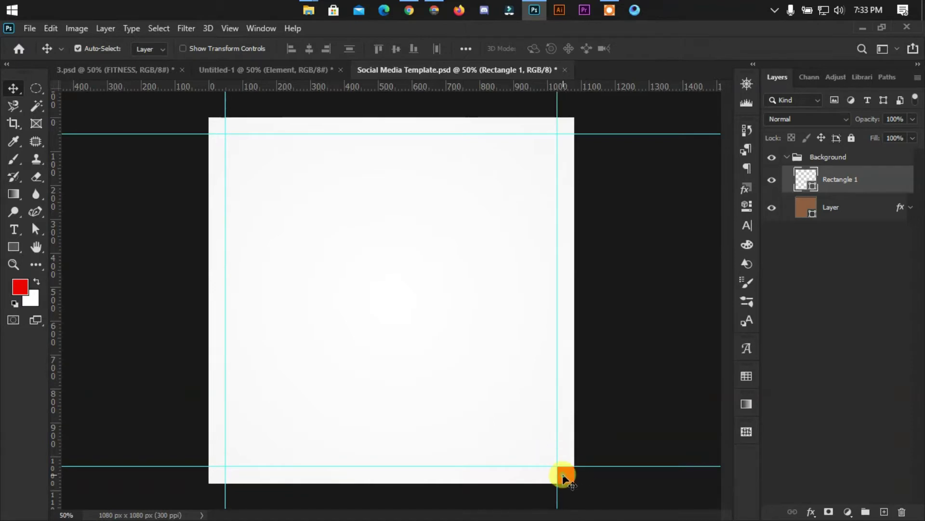
Delete the marker square and copy the dd0404 colour code from the Untitled-1 document.
{"action": "key", "text": "Delete"}
{"action": "right_click", "coordinate": [846, 184]}
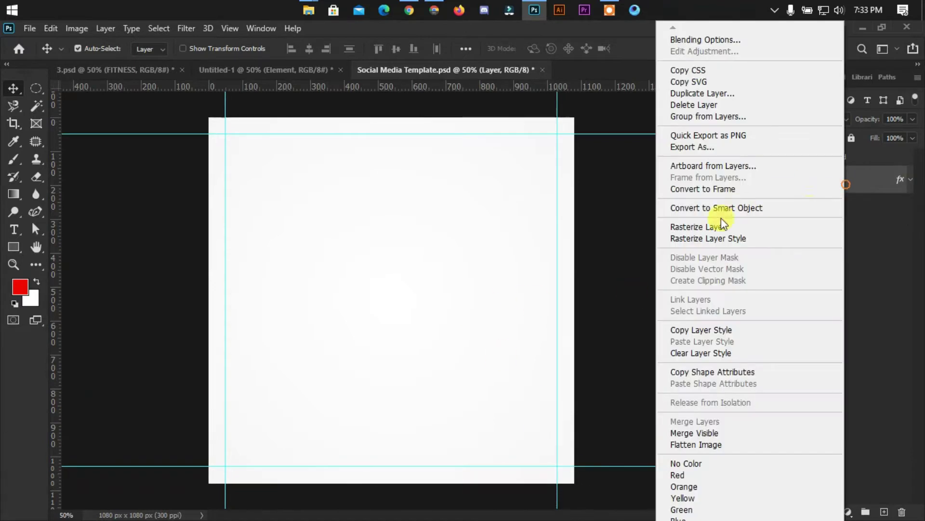
{"action": "left_click", "coordinate": [703, 43]}
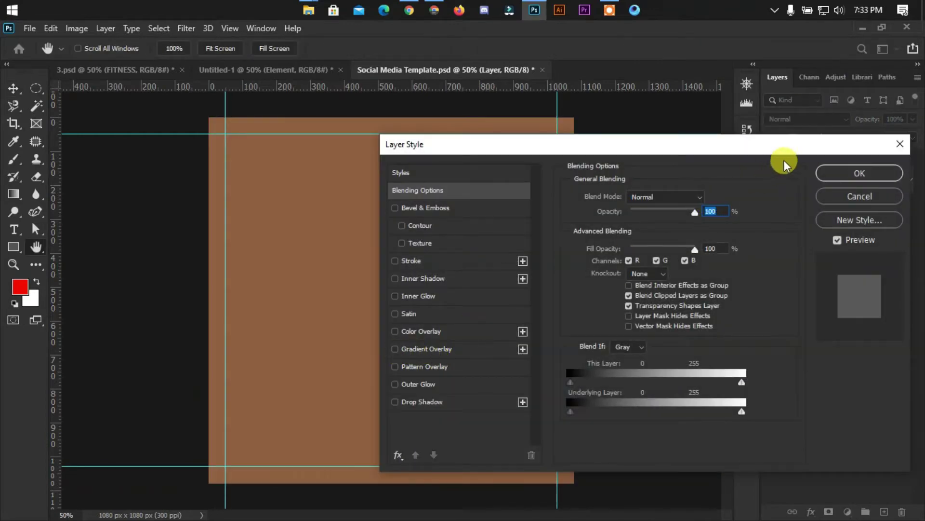
{"action": "left_click", "coordinate": [836, 174]}
{"action": "left_click", "coordinate": [309, 72]}
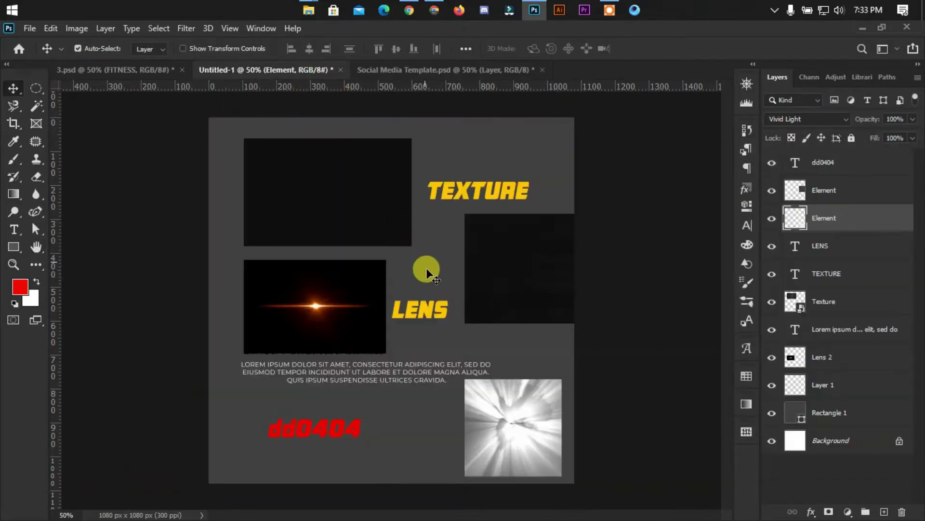
{"action": "left_click", "coordinate": [321, 436]}
{"action": "double_click", "coordinate": [333, 427]}
{"action": "key", "text": "ctrl+c"}
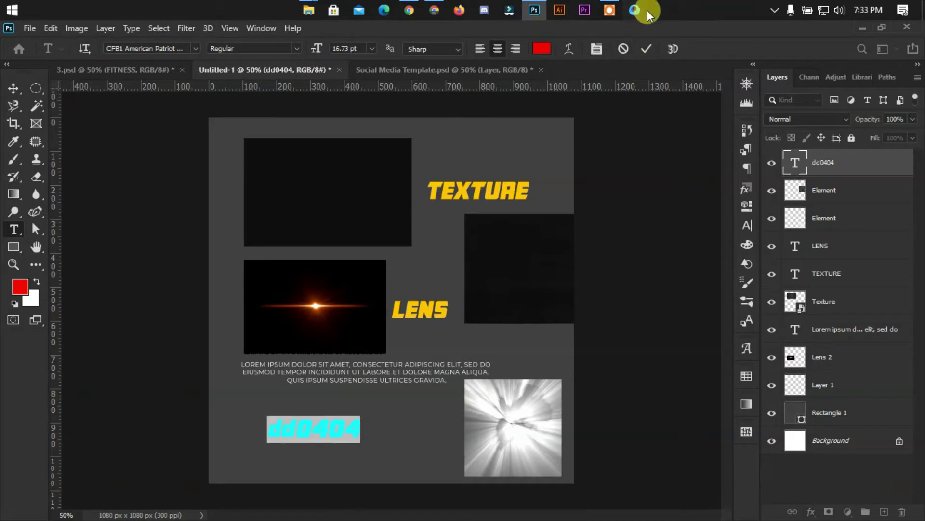
{"action": "left_click", "coordinate": [645, 48]}
Set the template's background fill colour to dd0404 red.
{"action": "left_click", "coordinate": [379, 73]}
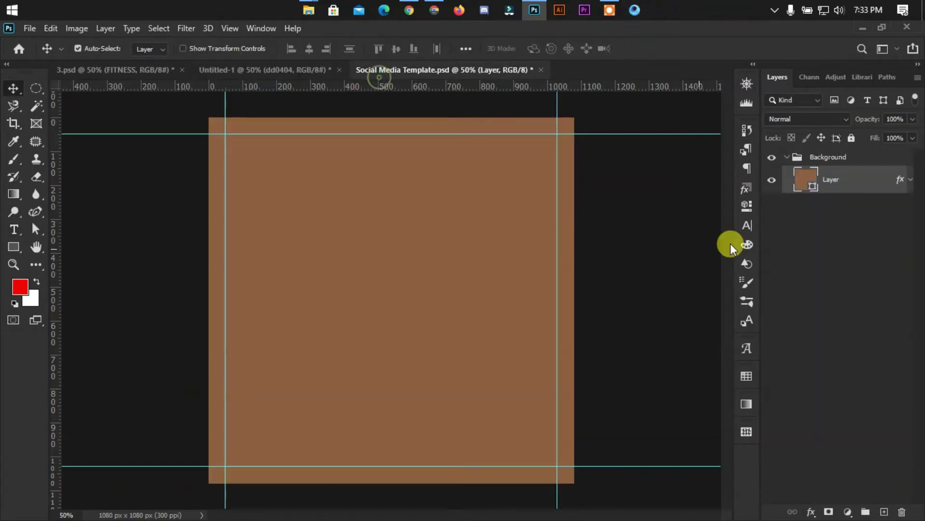
{"action": "double_click", "coordinate": [817, 183]}
{"action": "key", "text": "ctrl+v"}
{"action": "left_click", "coordinate": [862, 229]}
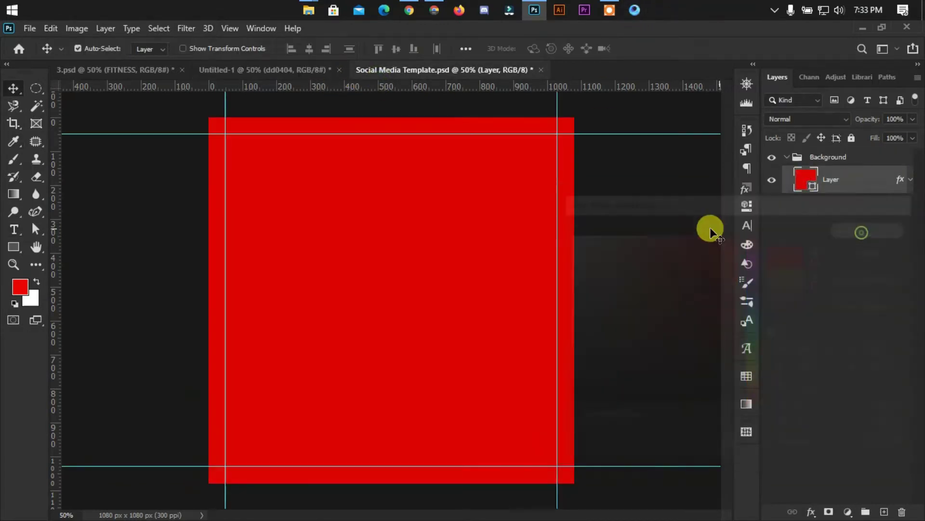
{"action": "left_click", "coordinate": [331, 76]}
Bring the texture image from Untitled-1 into the template and scale it to cover the canvas.
{"action": "left_click", "coordinate": [532, 273]}
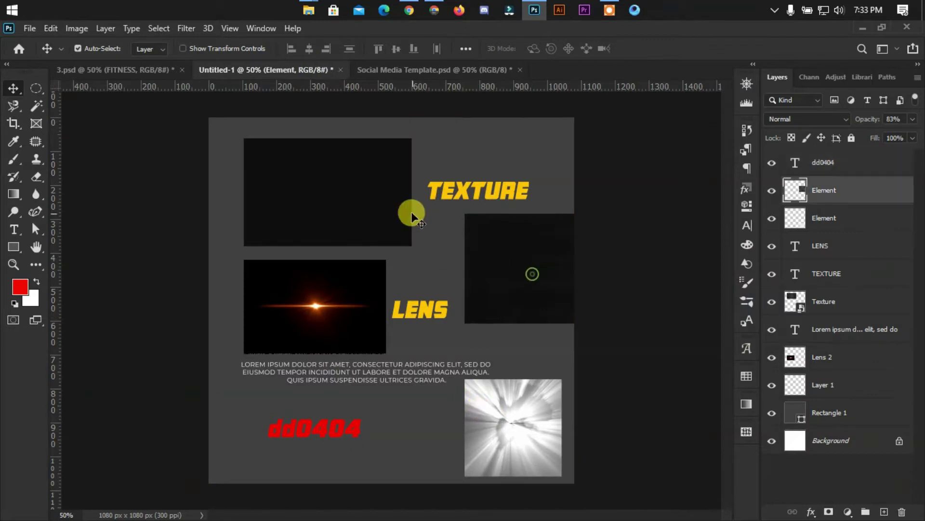
{"action": "mouse_move", "coordinate": [413, 211]}
{"action": "left_mouse_down"}
{"action": "mouse_move", "coordinate": [459, 75]}
{"action": "mouse_move", "coordinate": [424, 276]}
{"action": "left_mouse_up"}
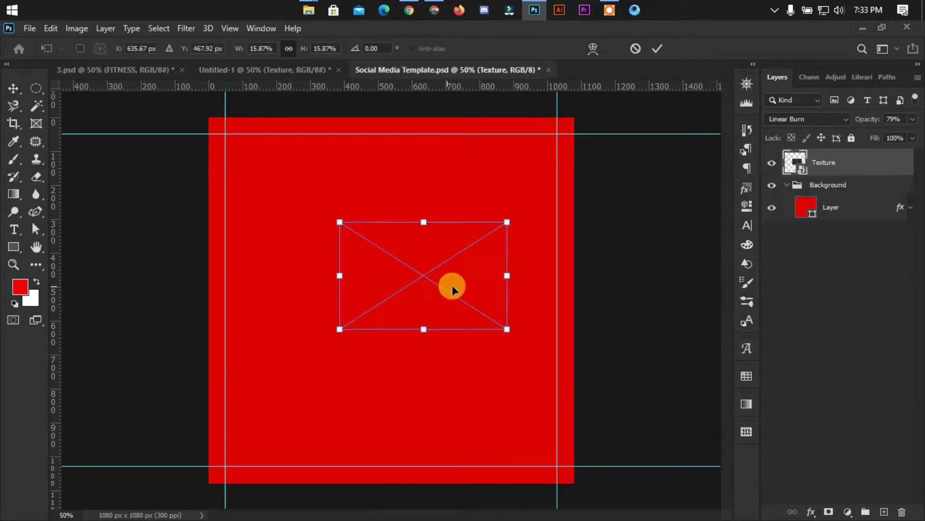
{"action": "left_click_drag", "start_coordinate": [505, 274], "coordinate": [699, 315]}
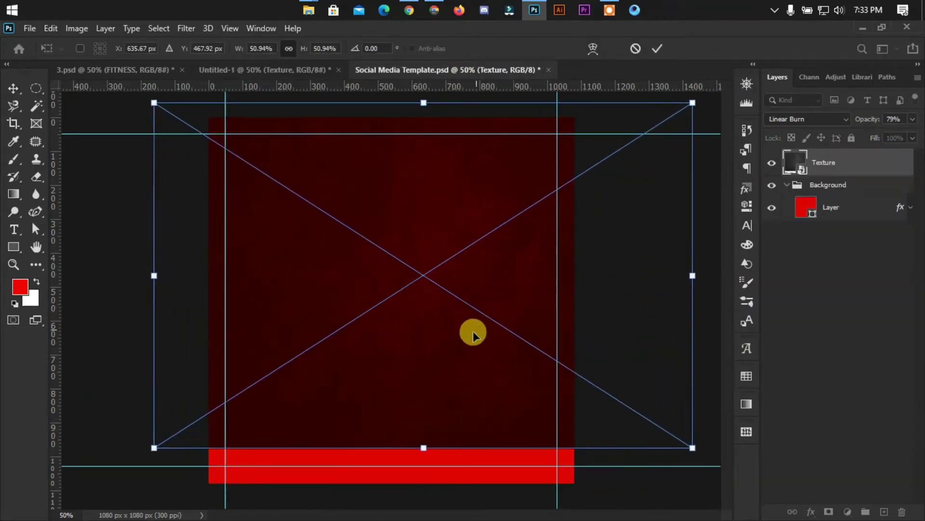
{"action": "left_click_drag", "start_coordinate": [472, 330], "coordinate": [446, 350]}
{"action": "left_click_drag", "start_coordinate": [657, 289], "coordinate": [690, 291]}
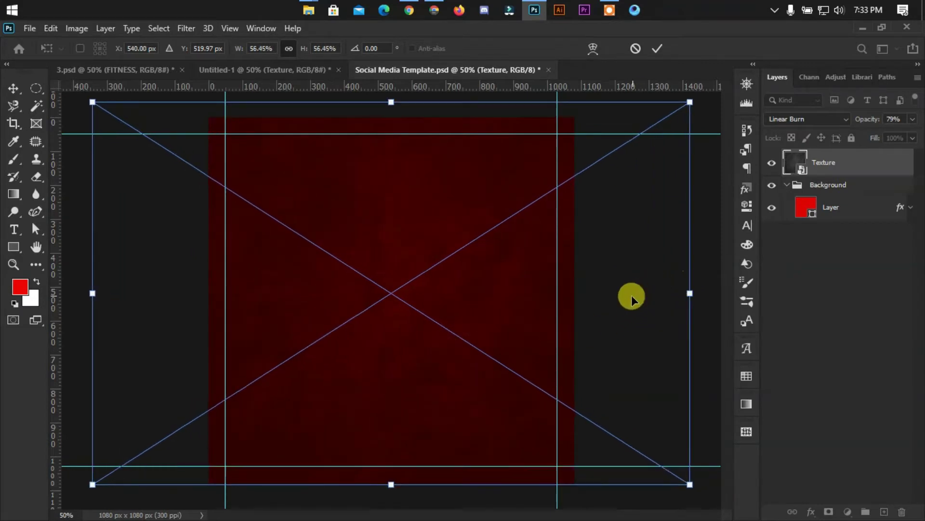
{"action": "left_click_drag", "start_coordinate": [629, 295], "coordinate": [625, 311]}
{"action": "left_click", "coordinate": [657, 48]}
{"action": "left_click", "coordinate": [683, 216]}
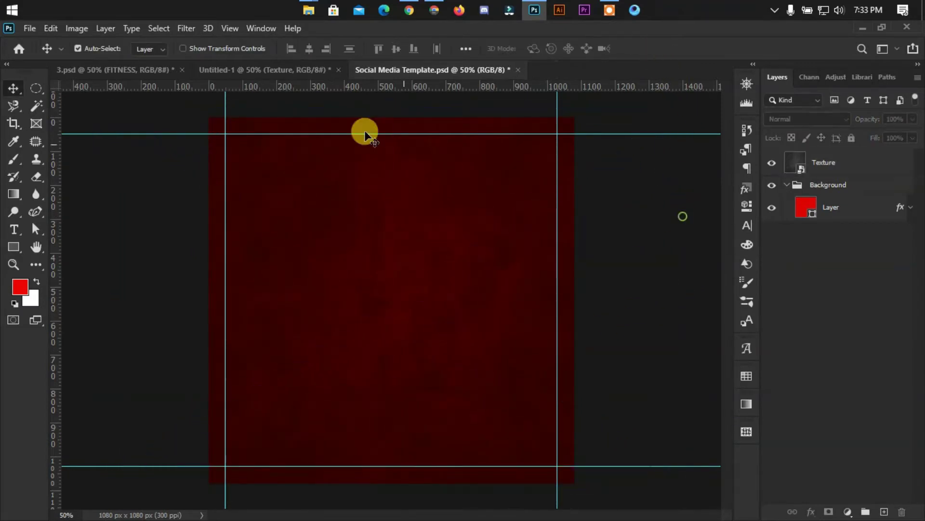
Bring the dark element image into the template and scale it to fill the canvas.
{"action": "left_click", "coordinate": [277, 70]}
{"action": "mouse_move", "coordinate": [518, 288]}
{"action": "left_mouse_down"}
{"action": "mouse_move", "coordinate": [421, 250]}
{"action": "mouse_move", "coordinate": [621, 270]}
{"action": "left_mouse_up"}
{"action": "left_click_drag", "start_coordinate": [412, 294], "coordinate": [419, 322]}
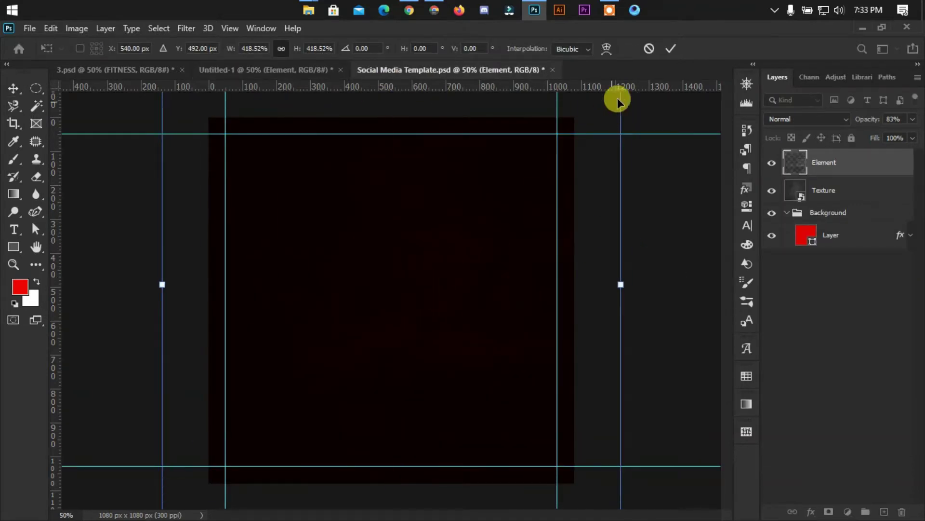
{"action": "left_click", "coordinate": [666, 50]}
Bring the bright burst element into the template and enlarge it to fill the canvas.
{"action": "left_click", "coordinate": [653, 186]}
{"action": "left_click", "coordinate": [261, 70]}
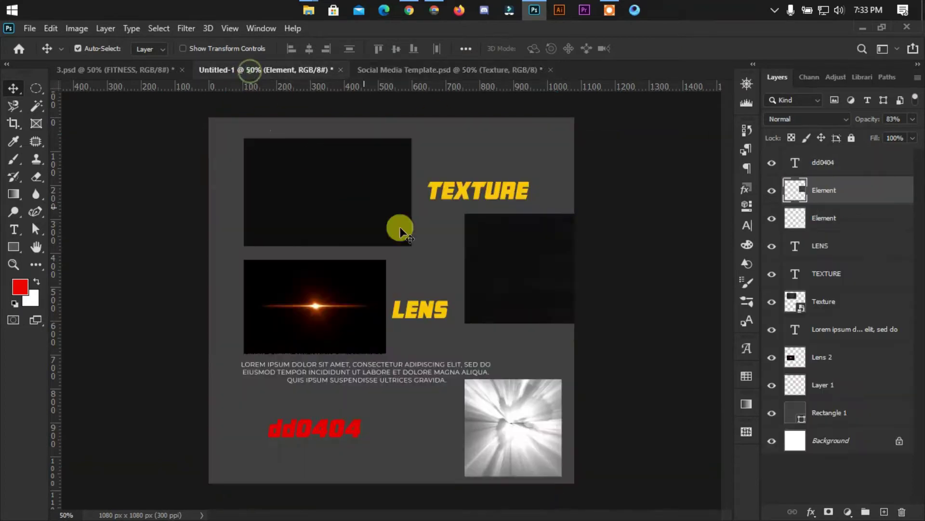
{"action": "mouse_move", "coordinate": [512, 423]}
{"action": "left_mouse_down"}
{"action": "mouse_move", "coordinate": [417, 62]}
{"action": "mouse_move", "coordinate": [415, 248]}
{"action": "mouse_move", "coordinate": [580, 274]}
{"action": "left_mouse_up"}
{"action": "key", "text": "ctrl+t"}
{"action": "left_click_drag", "start_coordinate": [494, 275], "coordinate": [490, 343]}
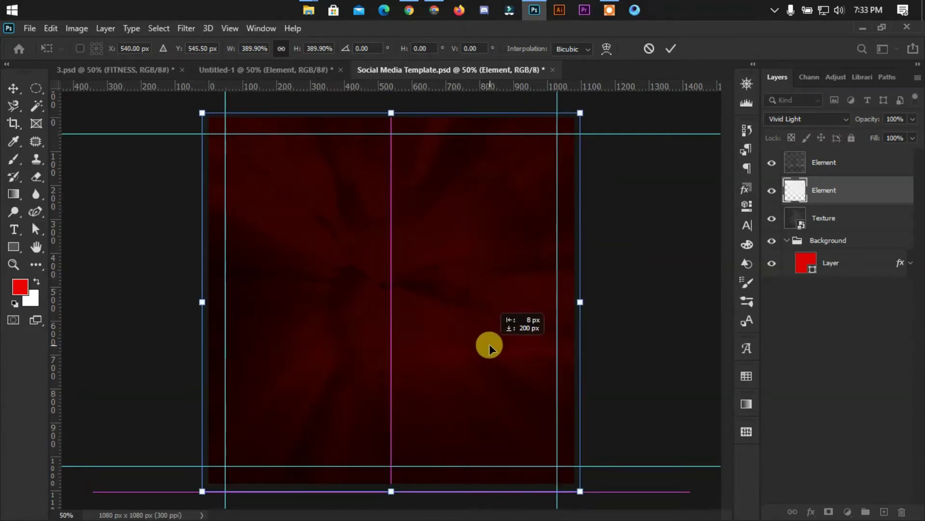
{"action": "left_click", "coordinate": [671, 49]}
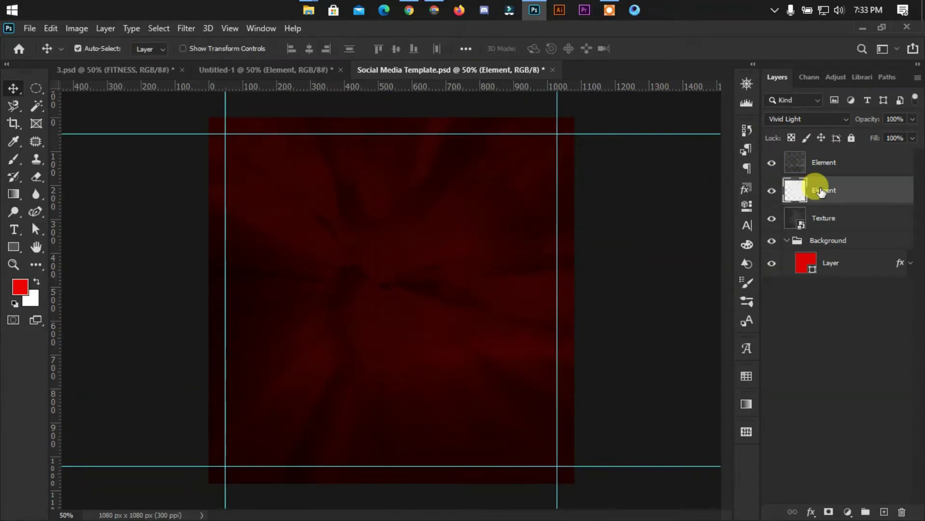
Place the burst above the other element and move all three layers into the Background group.
{"action": "left_click_drag", "start_coordinate": [821, 192], "coordinate": [808, 153]}
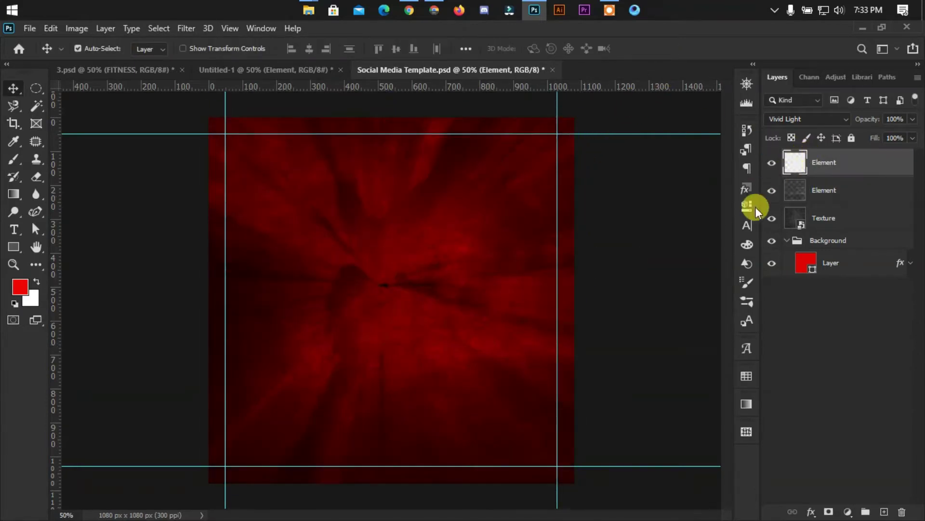
{"action": "left_click", "coordinate": [816, 218], "text": "shift"}
{"action": "left_click_drag", "start_coordinate": [813, 215], "coordinate": [815, 241]}
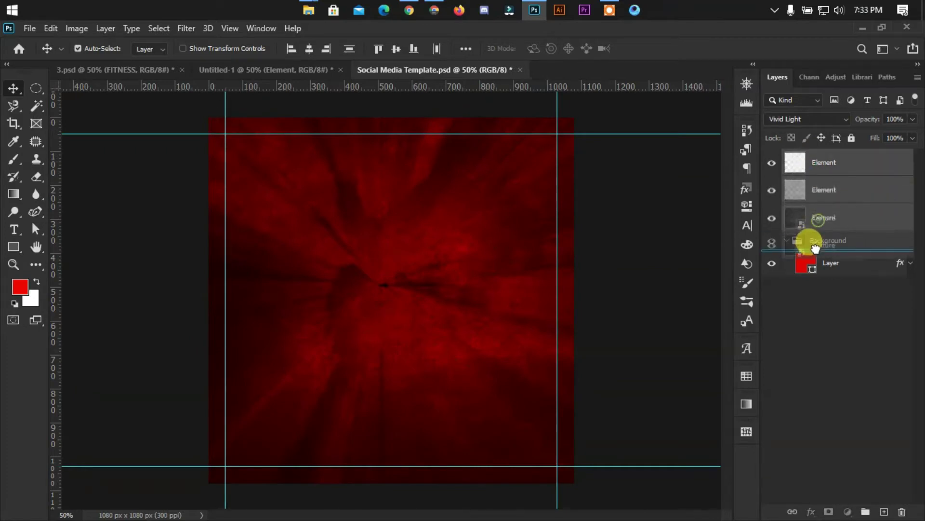
{"action": "left_click", "coordinate": [696, 250]}
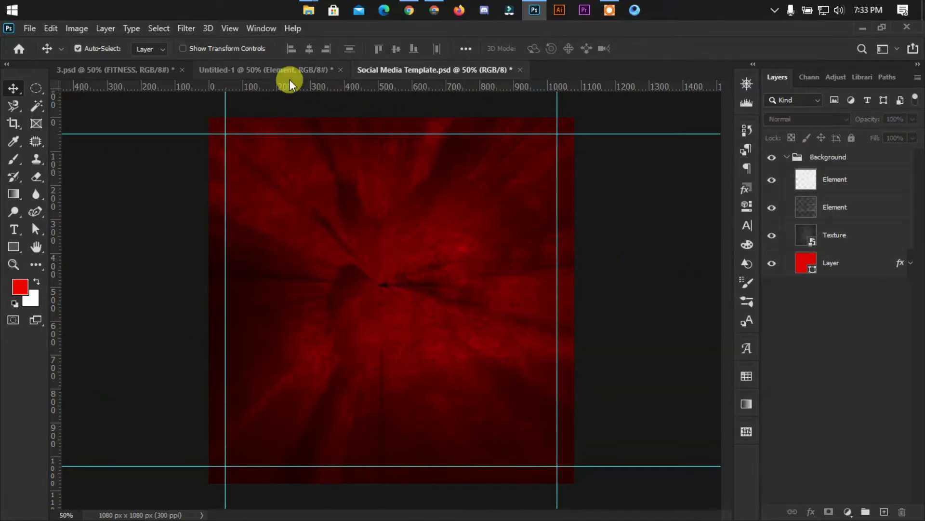
Drag the FRS_Racool_20019 photo from the Downloads folder into the Photoshop template.
{"action": "left_click", "coordinate": [161, 170]}
{"action": "left_click", "coordinate": [308, 10]}
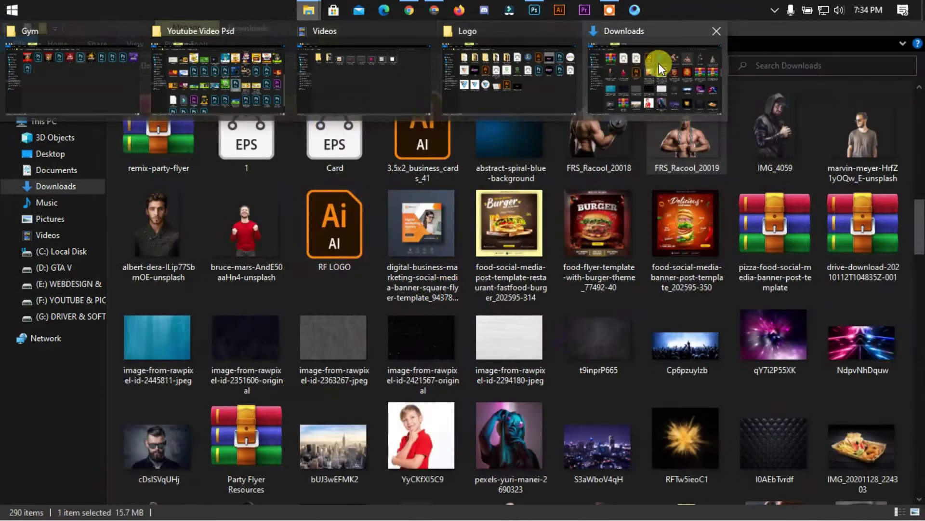
{"action": "left_click", "coordinate": [658, 63]}
{"action": "mouse_move", "coordinate": [707, 131]}
{"action": "left_mouse_down"}
{"action": "mouse_move", "coordinate": [393, 227]}
{"action": "mouse_move", "coordinate": [418, 227]}
{"action": "left_mouse_up"}
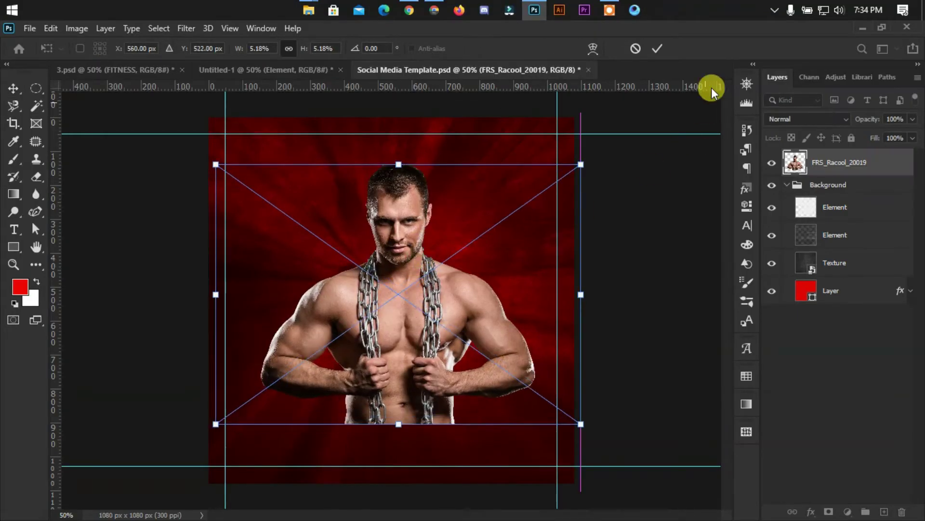
Place the man's photo, then open its smart object in the Camera Raw Filter.
{"action": "left_click", "coordinate": [658, 50]}
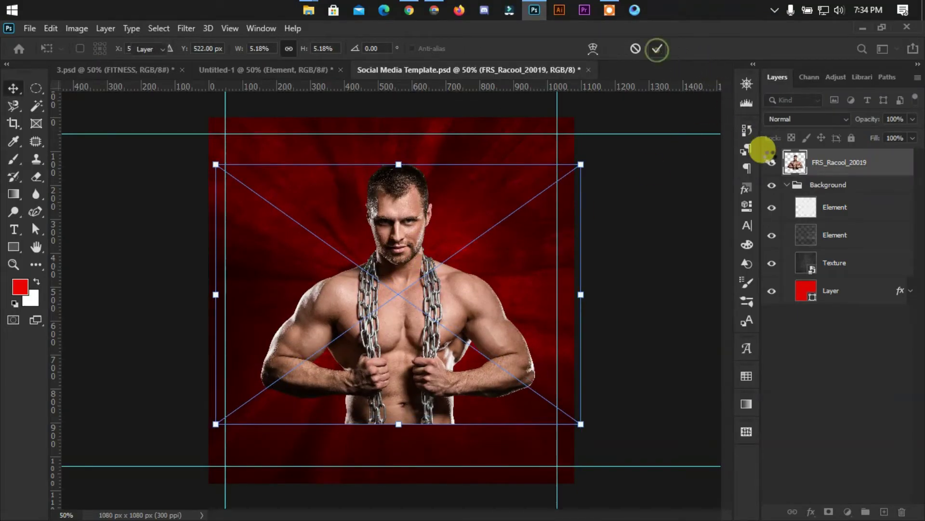
{"action": "double_click", "coordinate": [795, 164]}
{"action": "left_click", "coordinate": [186, 28]}
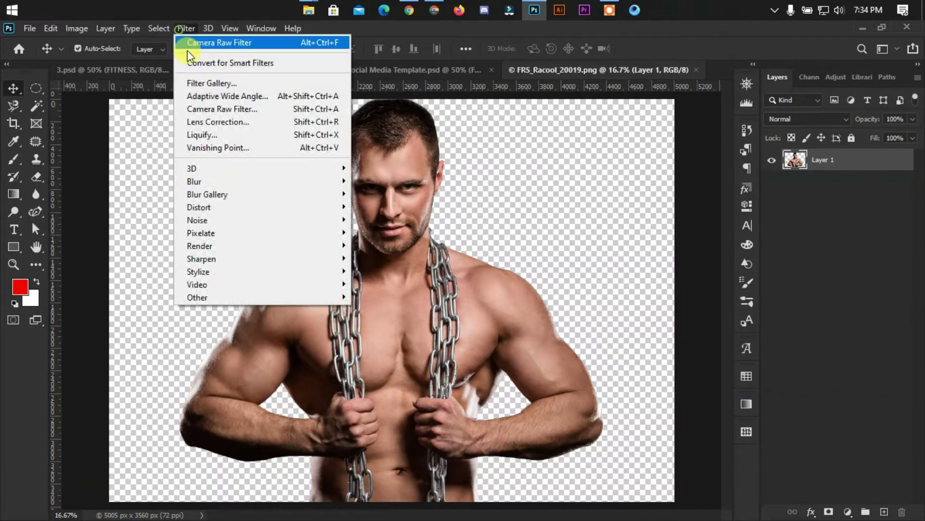
{"action": "left_click", "coordinate": [202, 110]}
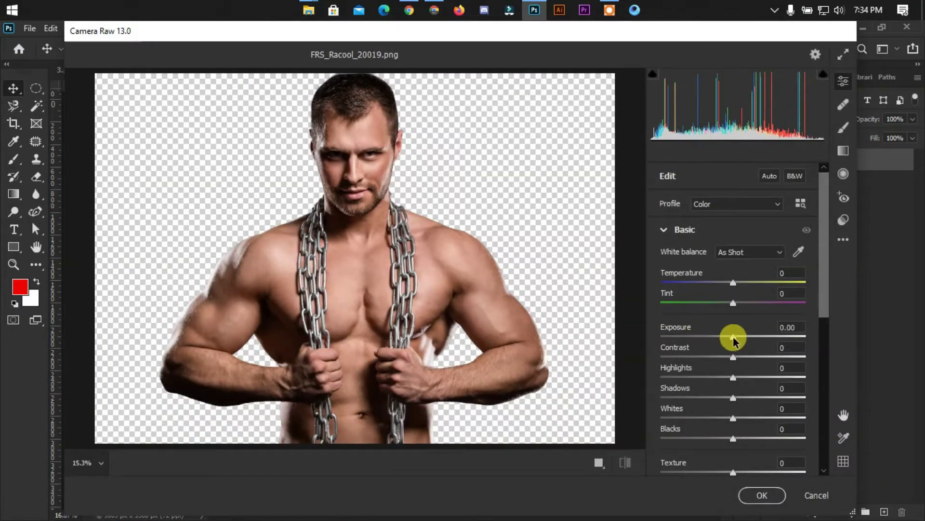
Apply Contrast +51, Whites +52, Highlights +22 and Vibrance +4 in Camera Raw.
{"action": "left_click_drag", "start_coordinate": [732, 359], "coordinate": [770, 357]}
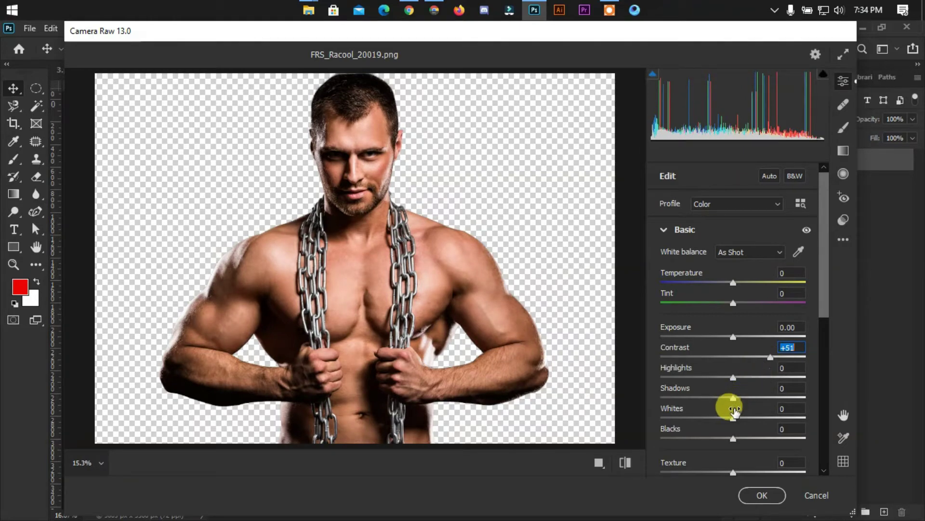
{"action": "left_click_drag", "start_coordinate": [733, 418], "coordinate": [772, 418]}
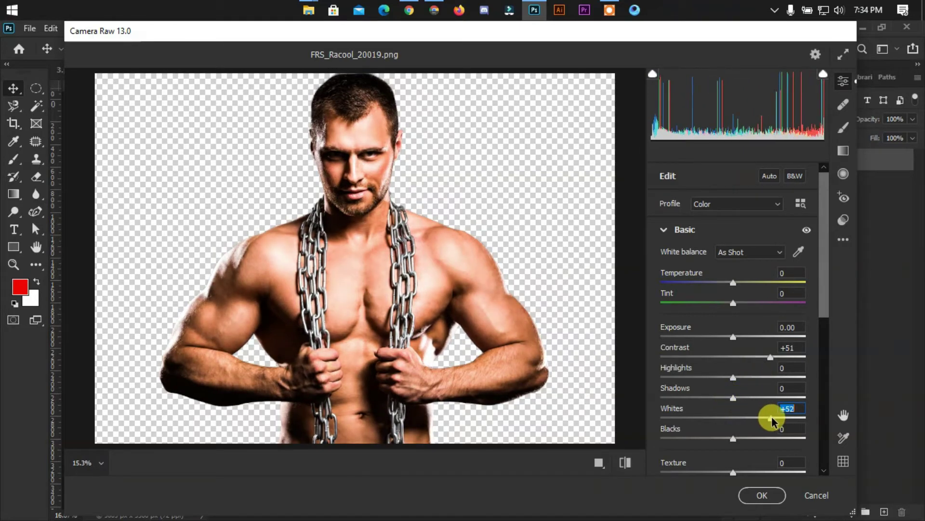
{"action": "left_click_drag", "start_coordinate": [734, 285], "coordinate": [740, 289]}
{"action": "left_click_drag", "start_coordinate": [819, 307], "coordinate": [811, 365]}
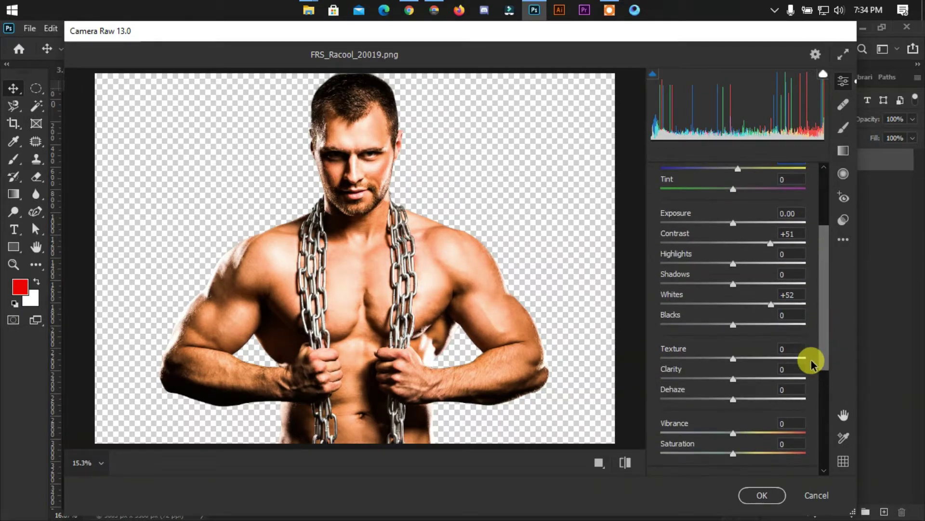
{"action": "left_click_drag", "start_coordinate": [733, 432], "coordinate": [736, 432]}
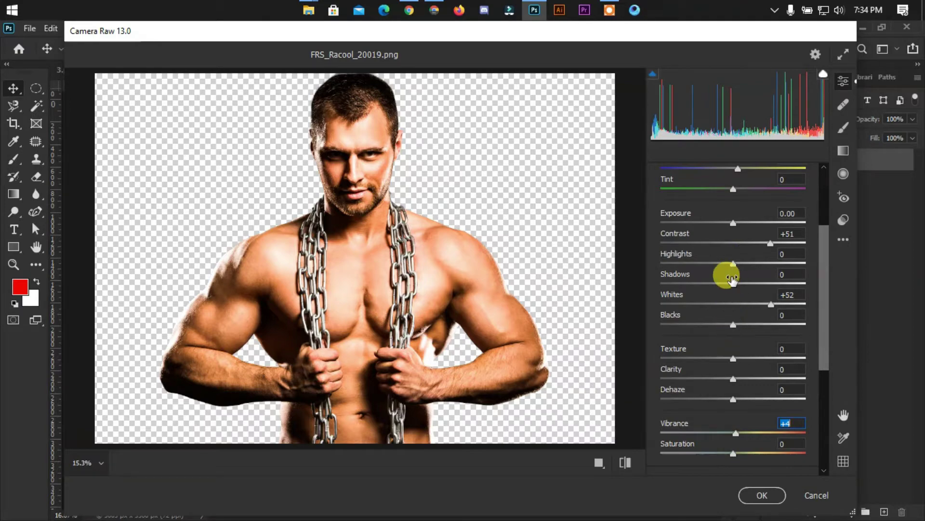
{"action": "left_click_drag", "start_coordinate": [733, 263], "coordinate": [749, 263]}
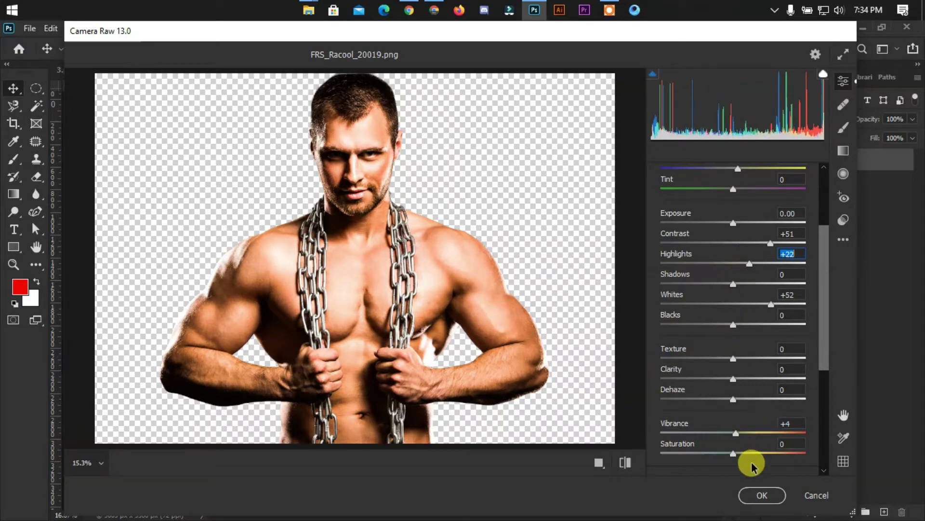
{"action": "left_click", "coordinate": [760, 494]}
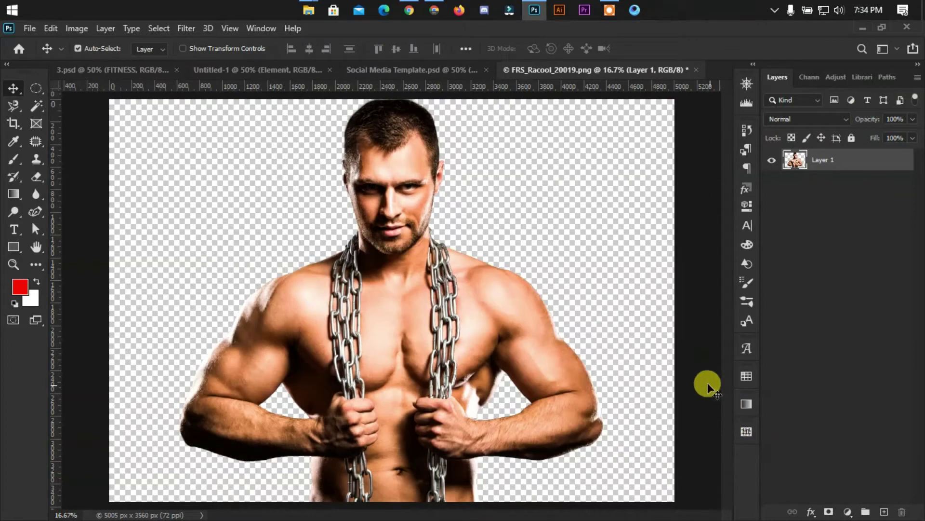
Save the edited smart object and close it to return to the template.
{"action": "key", "text": "ctrl+s"}
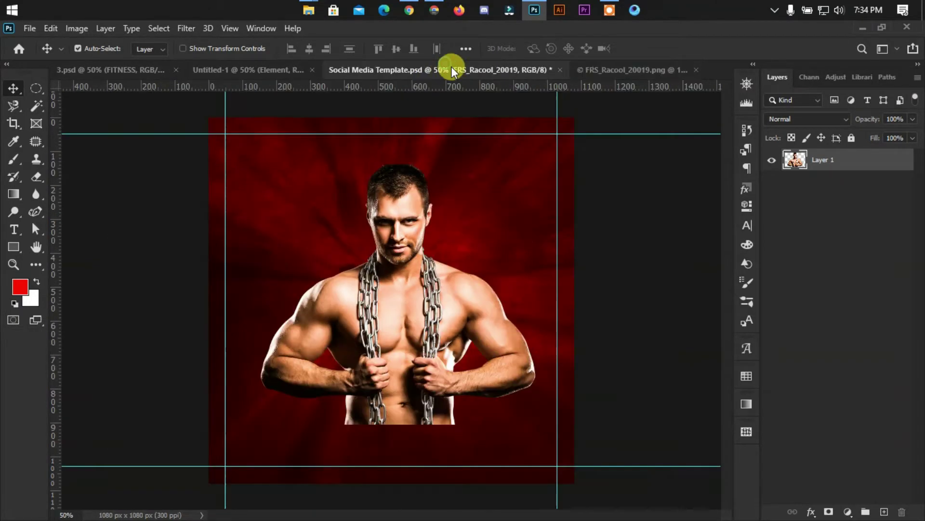
{"action": "left_click_drag", "start_coordinate": [473, 80], "coordinate": [554, 144]}
{"action": "left_click", "coordinate": [580, 77]}
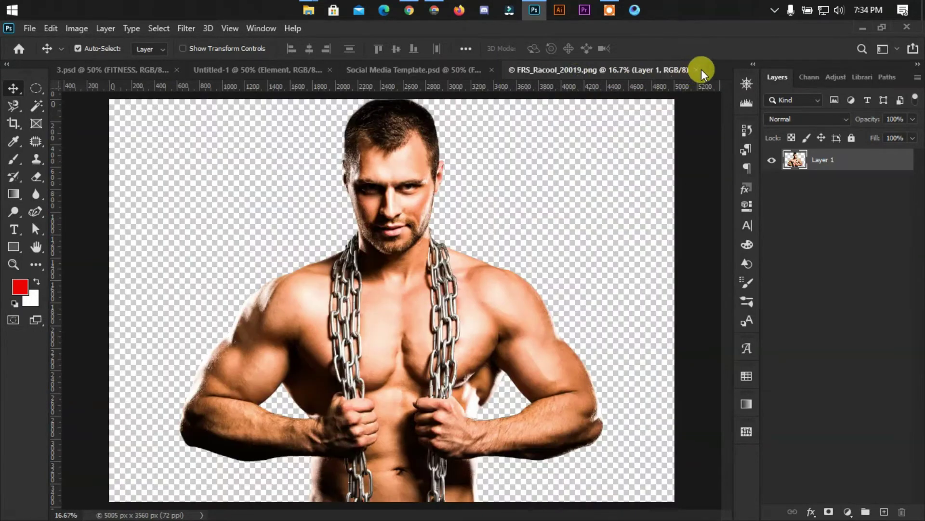
{"action": "left_click", "coordinate": [702, 68]}
Nudge the man up-left and scale his image down slightly.
{"action": "left_click_drag", "start_coordinate": [400, 314], "coordinate": [395, 305]}
{"action": "key", "text": "ctrl+t"}
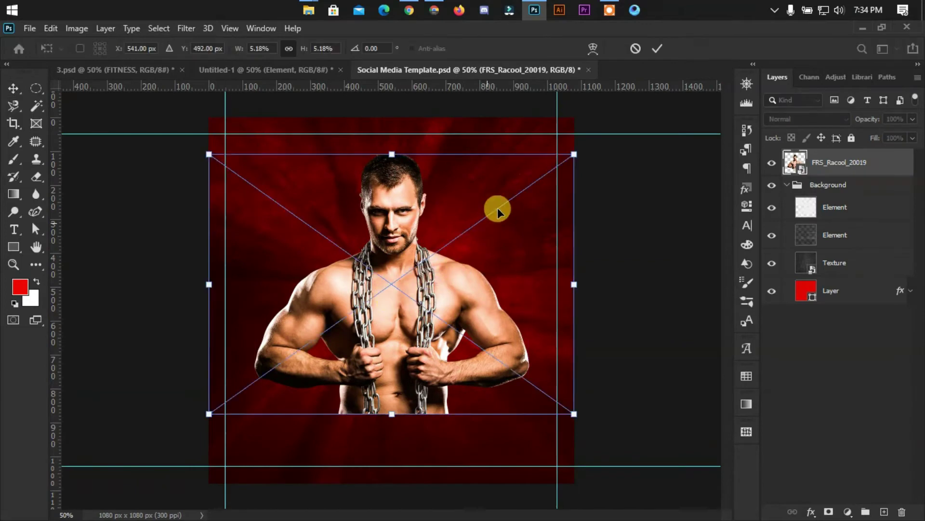
{"action": "mouse_move", "coordinate": [571, 152]}
{"action": "left_mouse_down"}
{"action": "mouse_move", "coordinate": [562, 171]}
{"action": "mouse_move", "coordinate": [560, 163]}
{"action": "left_mouse_up"}
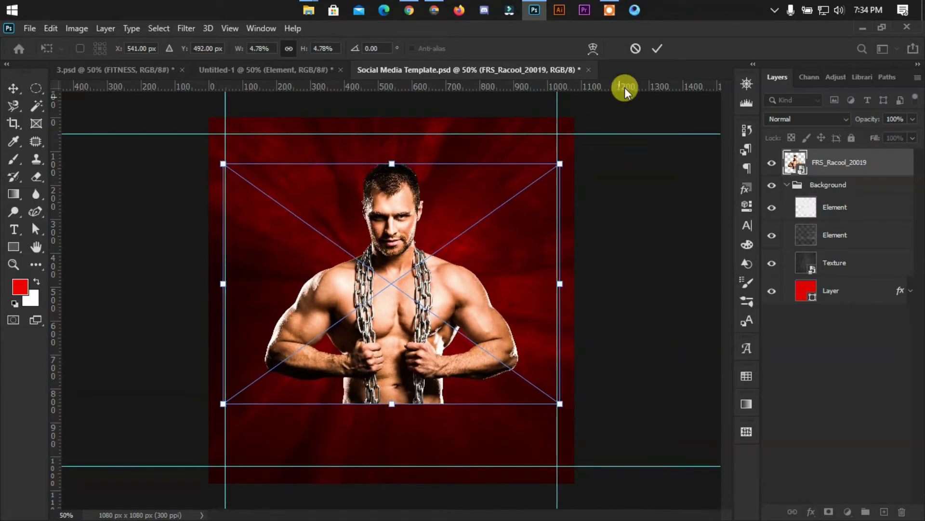
{"action": "left_click", "coordinate": [652, 50]}
Add a layer mask to the man's layer and set up a Black, White gradient.
{"action": "left_click", "coordinate": [828, 512]}
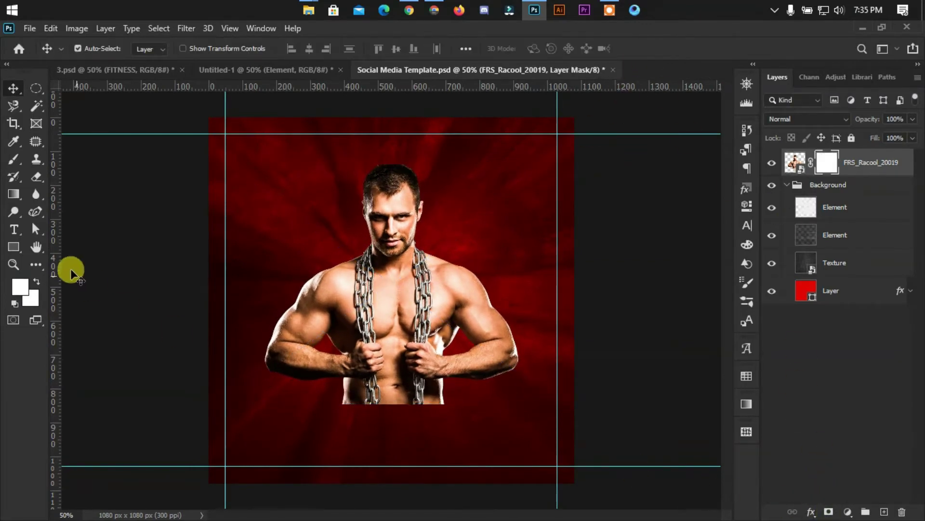
{"action": "left_click", "coordinate": [14, 194]}
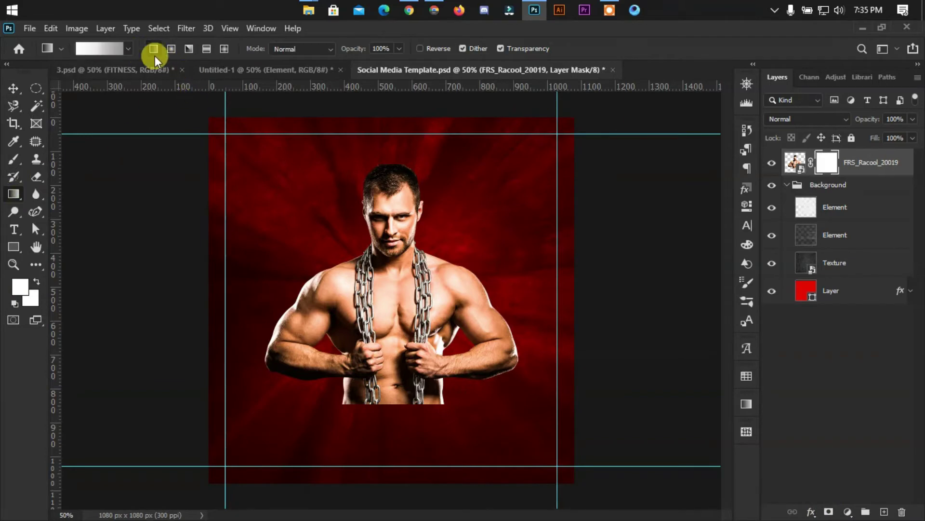
{"action": "mouse_move", "coordinate": [396, 413]}
{"action": "left_mouse_down"}
{"action": "mouse_move", "coordinate": [395, 353]}
{"action": "mouse_move", "coordinate": [382, 384]}
{"action": "mouse_move", "coordinate": [713, 296]}
{"action": "left_mouse_up"}
{"action": "left_click", "coordinate": [110, 50]}
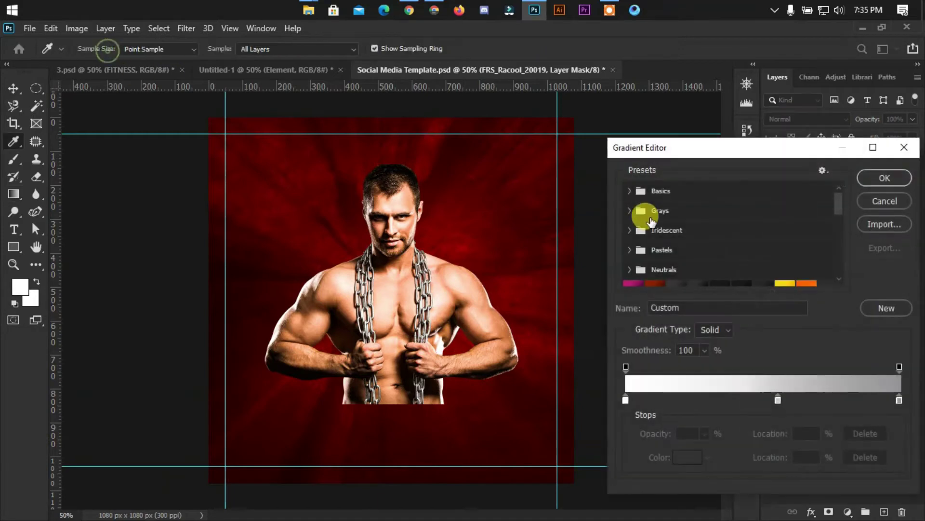
{"action": "left_click", "coordinate": [630, 191]}
{"action": "left_click", "coordinate": [690, 211]}
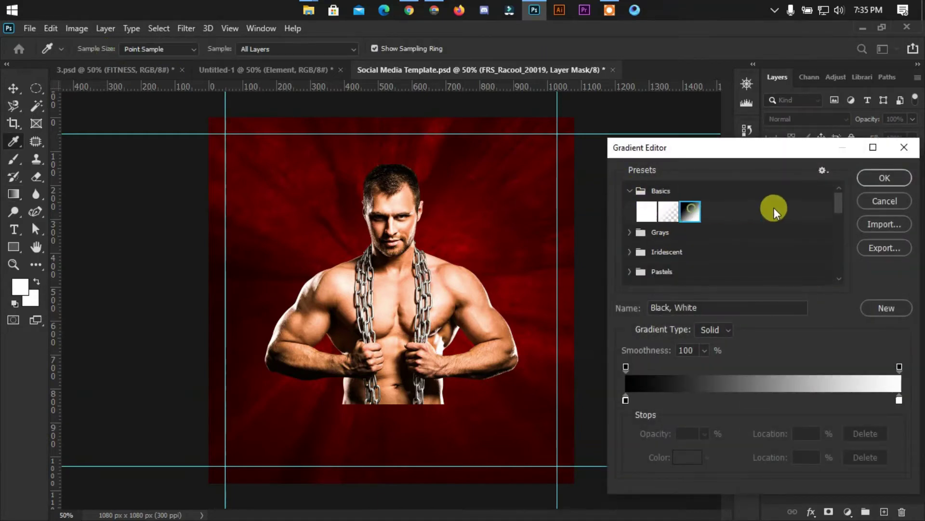
{"action": "left_click", "coordinate": [885, 177]}
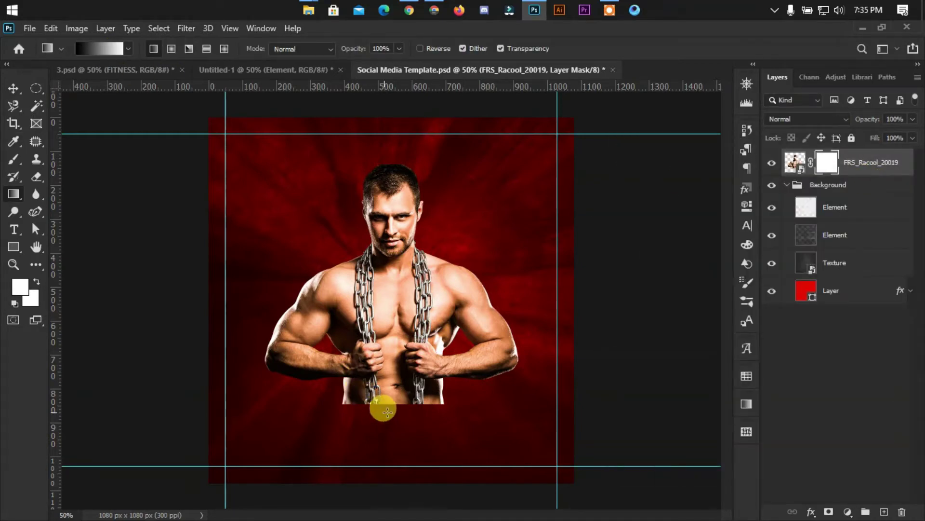
Fade the man's lower torso with an upward gradient on the mask, then shift him slightly up-right.
{"action": "left_click_drag", "start_coordinate": [390, 414], "coordinate": [390, 369]}
{"action": "mouse_move", "coordinate": [390, 408]}
{"action": "left_mouse_down"}
{"action": "mouse_move", "coordinate": [390, 358]}
{"action": "mouse_move", "coordinate": [392, 385]}
{"action": "left_mouse_up"}
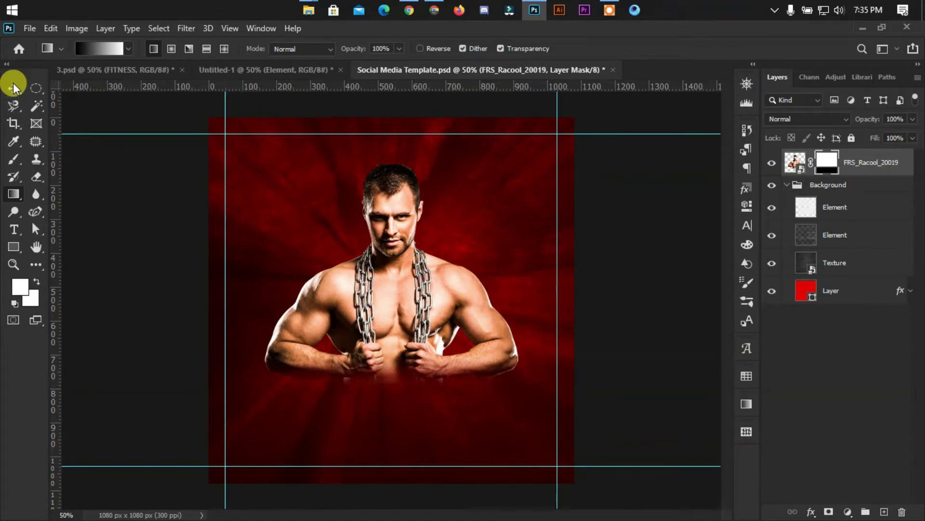
{"action": "left_click", "coordinate": [13, 88]}
{"action": "left_click_drag", "start_coordinate": [406, 328], "coordinate": [416, 320]}
Type the word BUILDER below the man and move it fully onto the poster.
{"action": "left_click", "coordinate": [618, 316]}
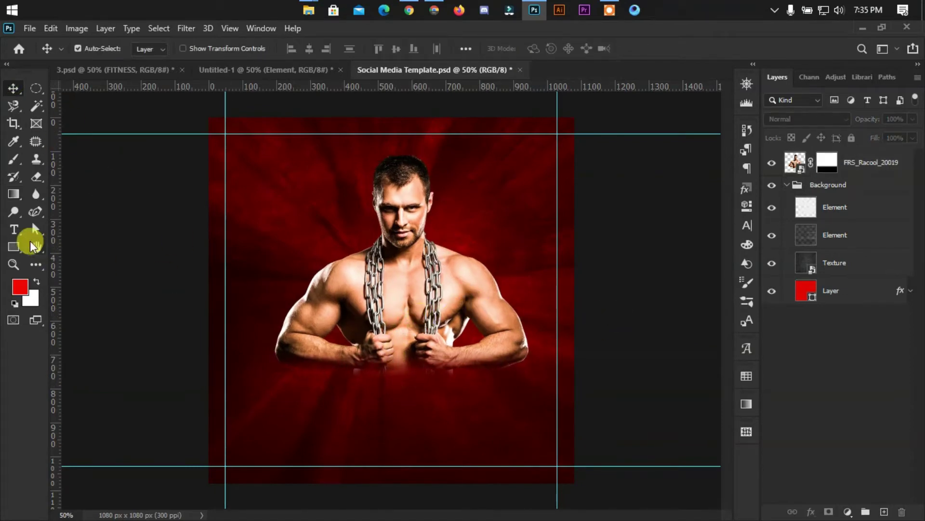
{"action": "key", "text": "t"}
{"action": "left_click", "coordinate": [286, 423]}
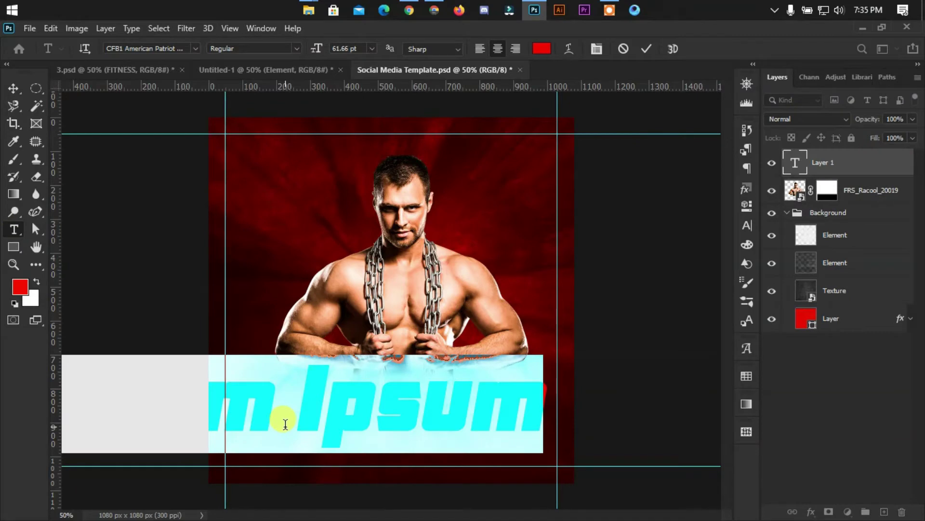
{"action": "type", "text": "BUI"}
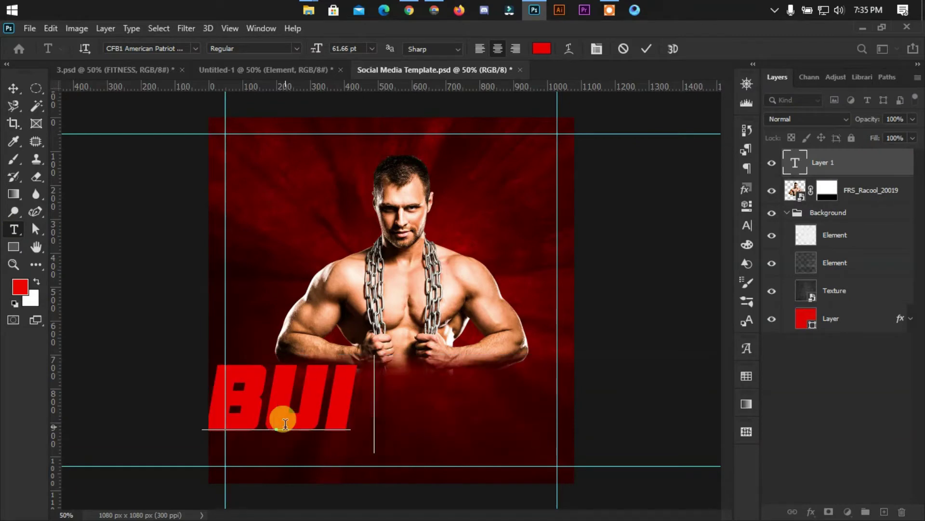
{"action": "type", "text": "LDER"}
{"action": "left_click", "coordinate": [13, 94]}
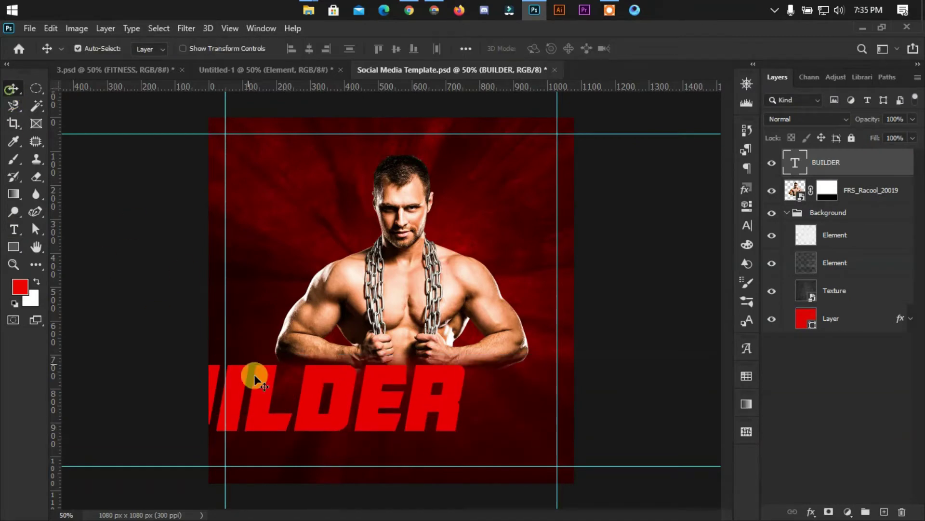
{"action": "left_click_drag", "start_coordinate": [304, 421], "coordinate": [412, 419]}
{"action": "key", "text": "ctrl+t"}
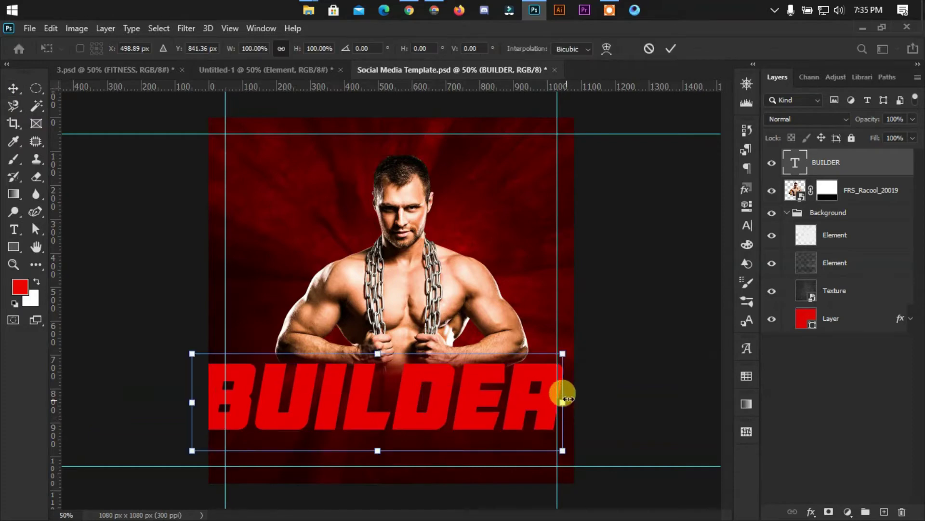
{"action": "left_click", "coordinate": [648, 48]}
Set BUILDER to 46 pt and position it beneath the man's chest.
{"action": "left_click", "coordinate": [745, 223]}
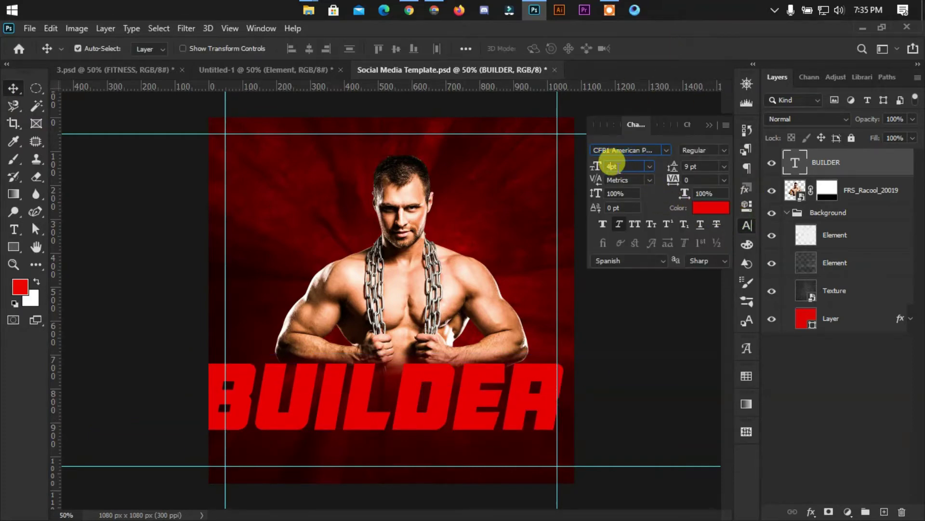
{"action": "type", "text": "6"}
{"action": "key", "text": "Return"}
{"action": "left_click", "coordinate": [717, 127]}
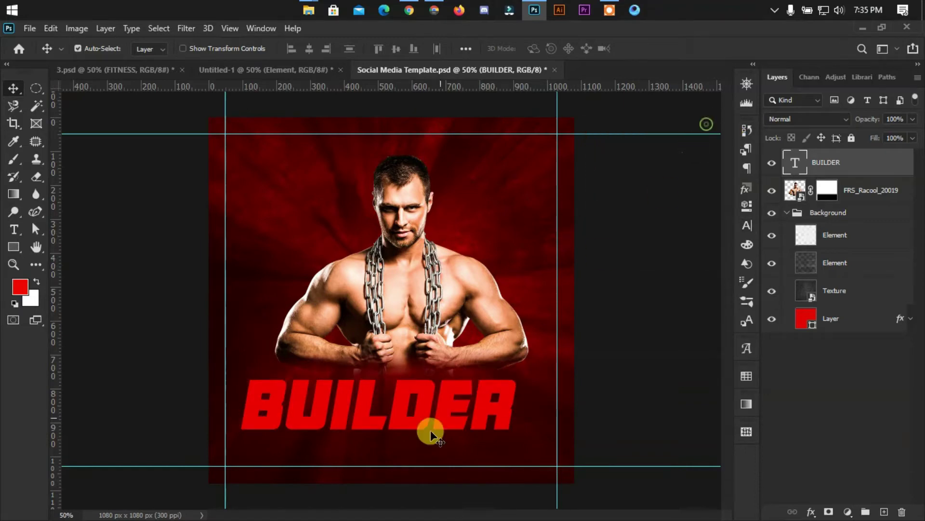
{"action": "left_click_drag", "start_coordinate": [429, 430], "coordinate": [459, 401]}
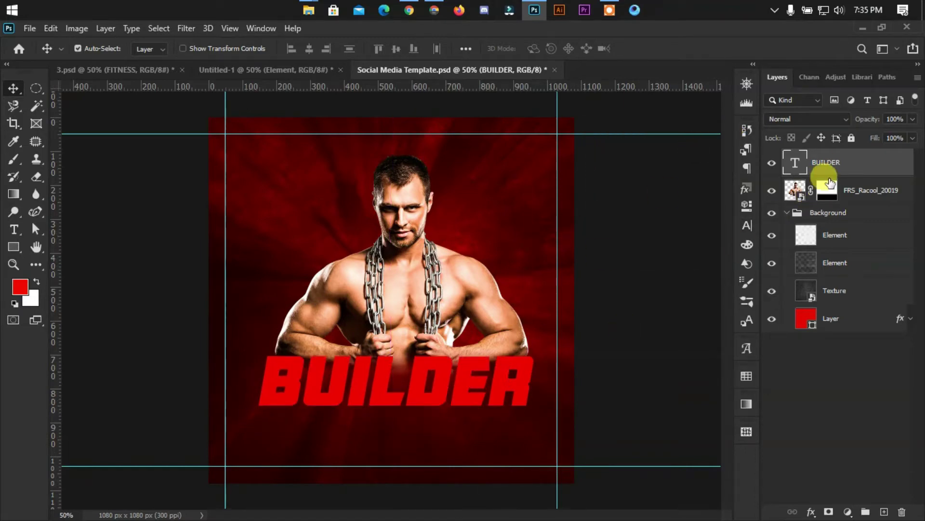
{"action": "right_click", "coordinate": [827, 164]}
Add a Gradient Overlay to BUILDER using the silver white-to-grey preset.
{"action": "left_click", "coordinate": [684, 42]}
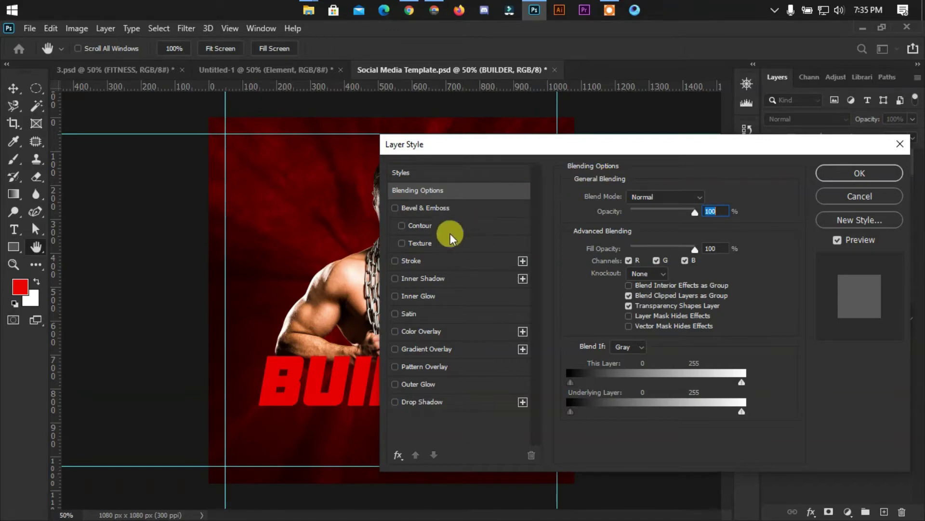
{"action": "left_click", "coordinate": [421, 262]}
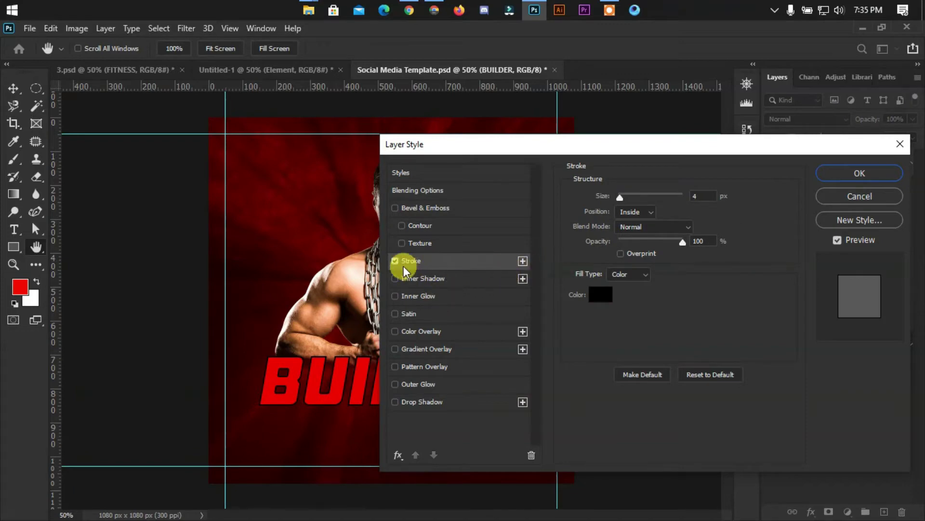
{"action": "left_click", "coordinate": [427, 349]}
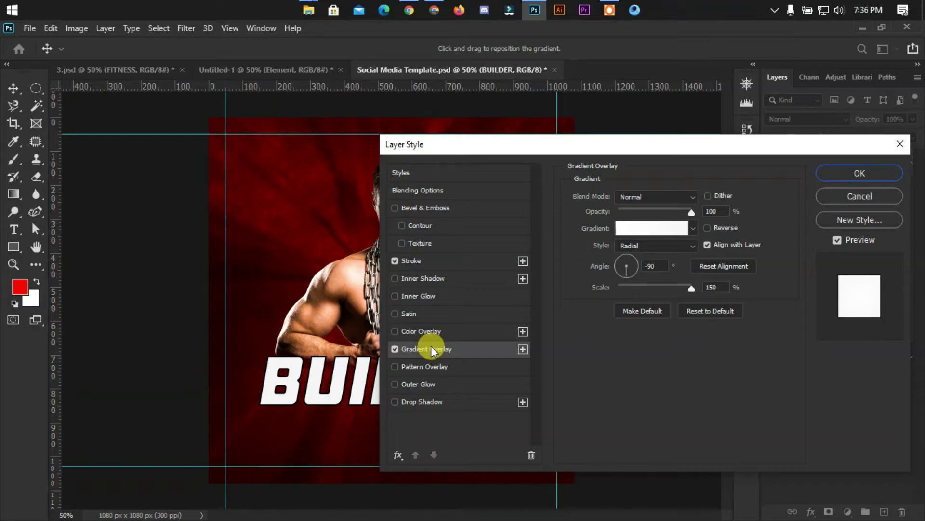
{"action": "left_click", "coordinate": [646, 229]}
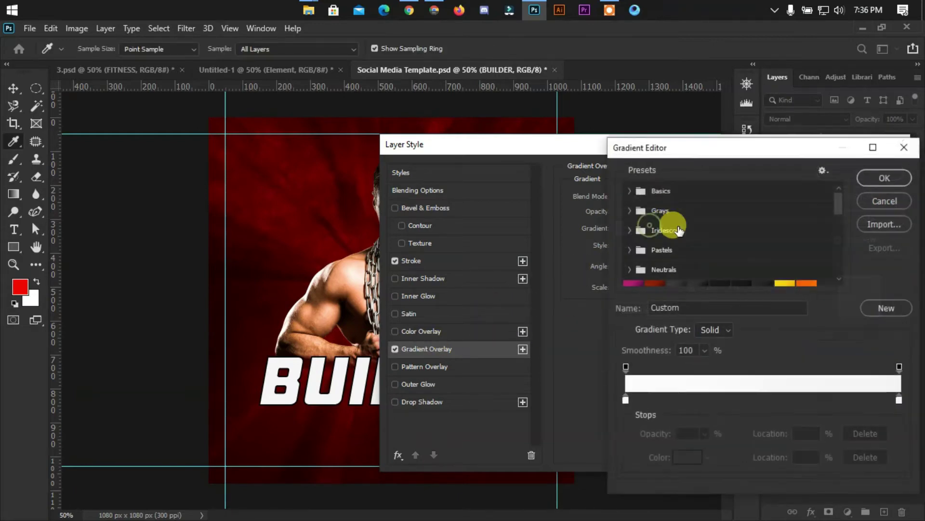
{"action": "left_click_drag", "start_coordinate": [843, 201], "coordinate": [830, 267]}
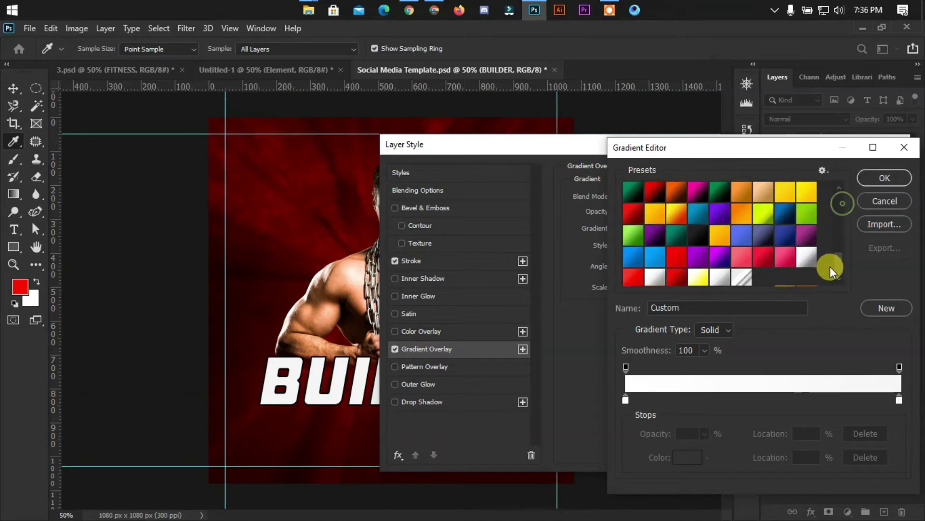
{"action": "left_click", "coordinate": [806, 254]}
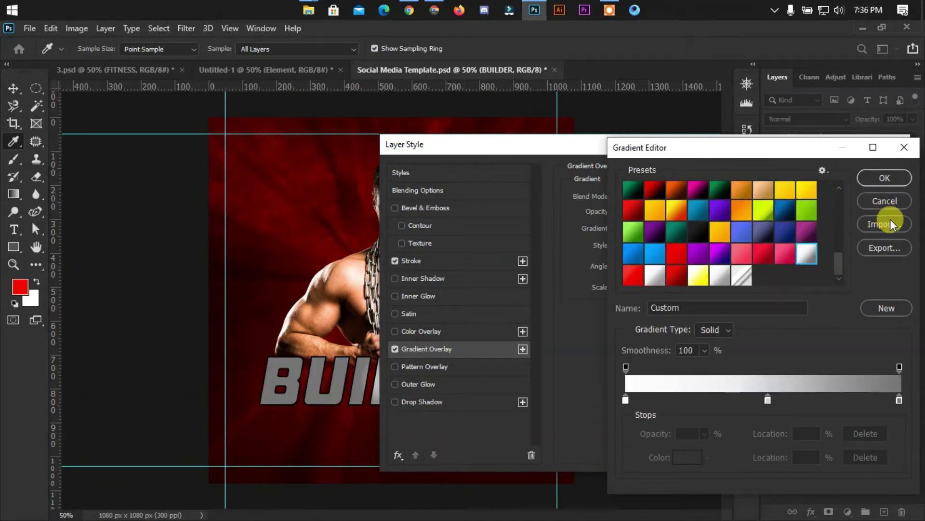
{"action": "left_click", "coordinate": [874, 179]}
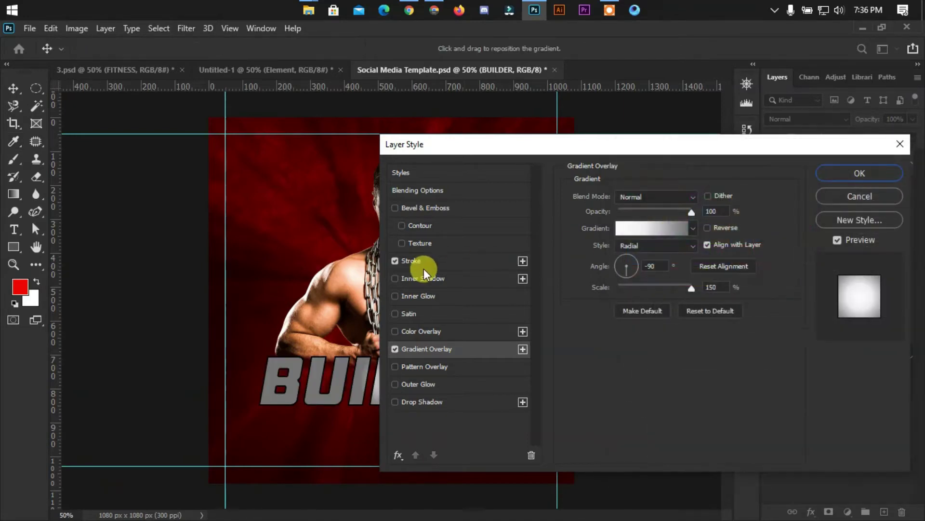
Turn off the stroke and make the overlay Linear at 42% scale.
{"action": "left_click", "coordinate": [395, 264]}
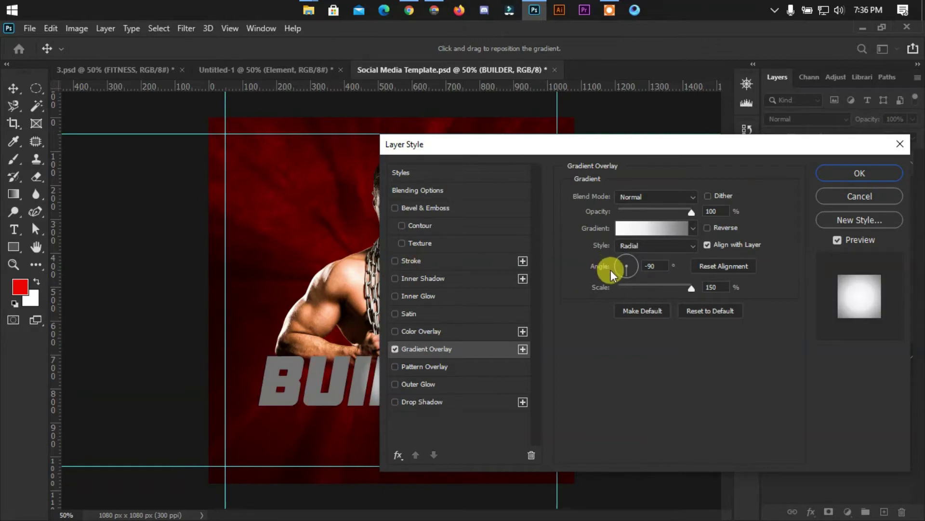
{"action": "left_click_drag", "start_coordinate": [690, 287], "coordinate": [631, 290]}
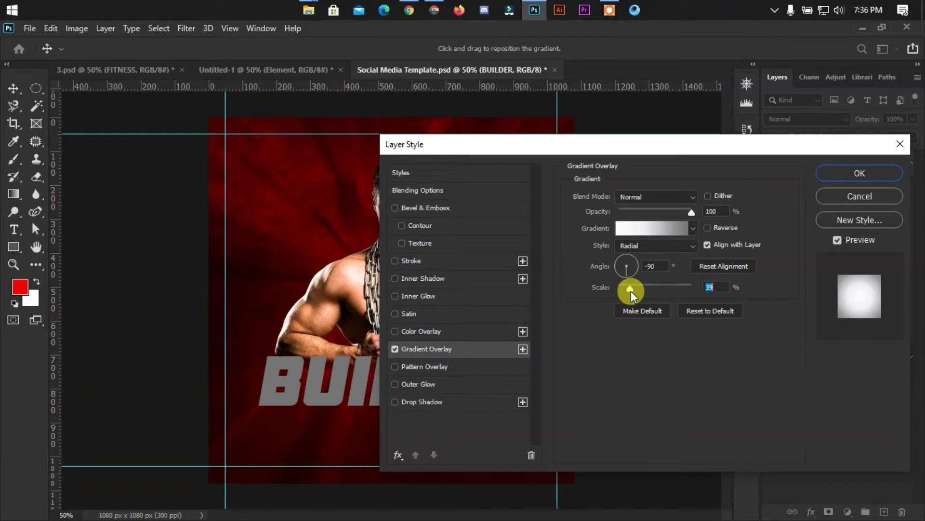
{"action": "left_click_drag", "start_coordinate": [631, 290], "coordinate": [631, 291]}
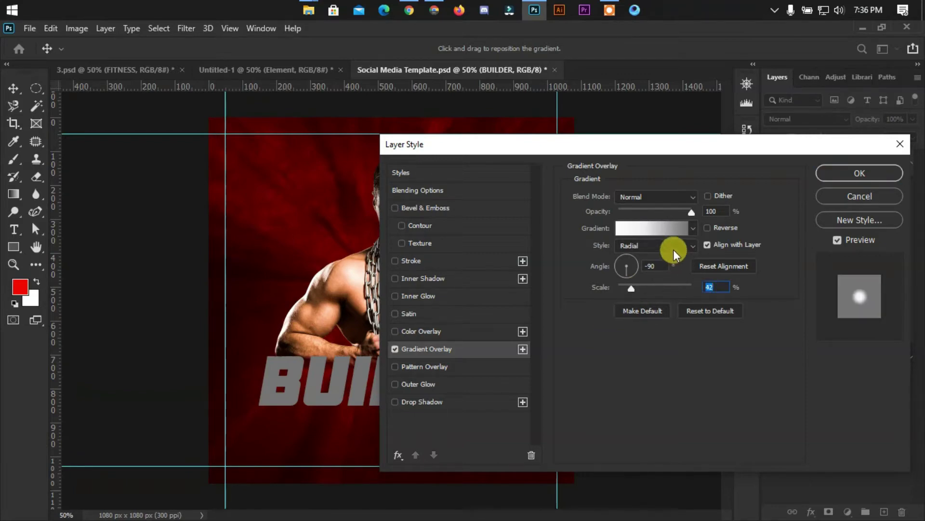
{"action": "left_click", "coordinate": [651, 245]}
{"action": "left_click", "coordinate": [632, 257]}
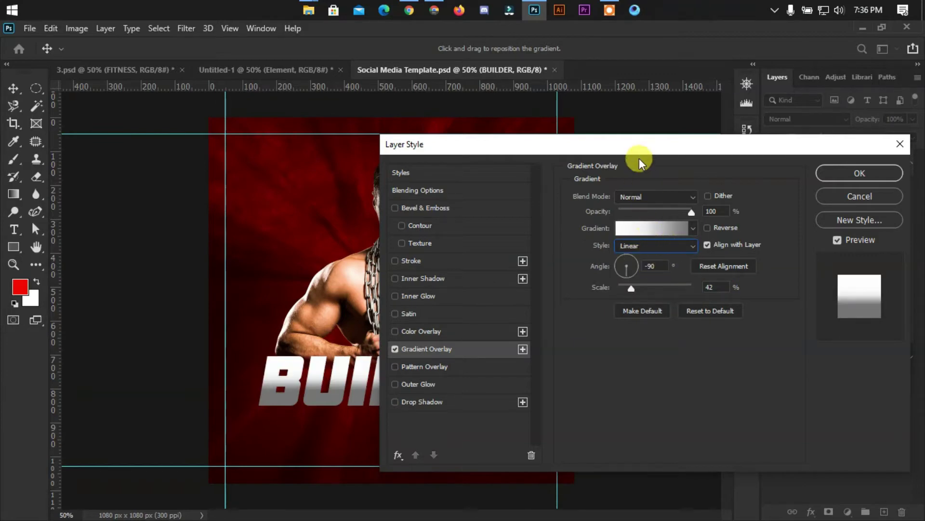
{"action": "left_click_drag", "start_coordinate": [649, 145], "coordinate": [692, 134]}
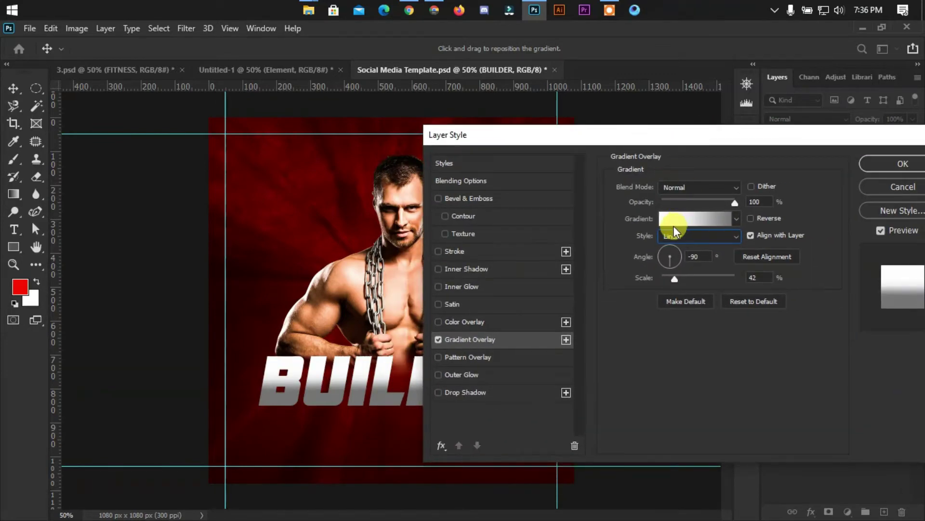
{"action": "left_click", "coordinate": [462, 340]}
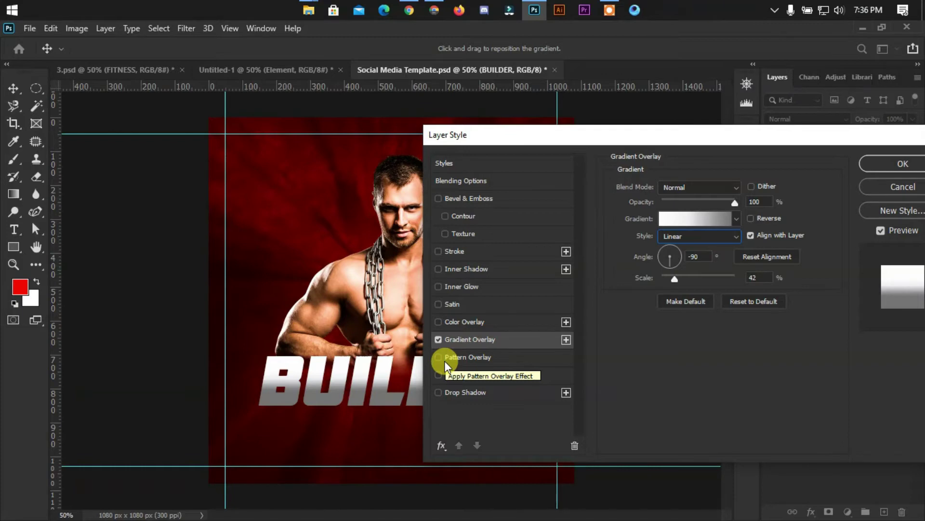
Turn on Drop Shadow for BUILDER and set its distance to 8 px.
{"action": "left_click", "coordinate": [464, 392]}
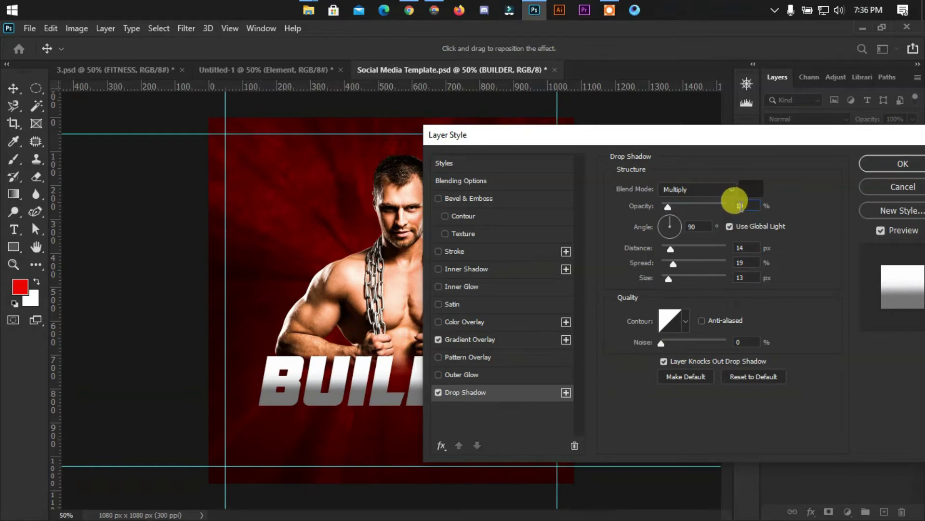
{"action": "left_click_drag", "start_coordinate": [741, 206], "coordinate": [730, 205]}
{"action": "scroll", "coordinate": [730, 205], "scroll_direction": "up", "scroll_amount": 11}
{"action": "scroll", "coordinate": [729, 205], "scroll_direction": "up", "scroll_amount": 4}
{"action": "scroll", "coordinate": [729, 205], "scroll_direction": "up", "scroll_amount": 3}
{"action": "scroll", "coordinate": [730, 206], "scroll_direction": "up", "scroll_amount": 5}
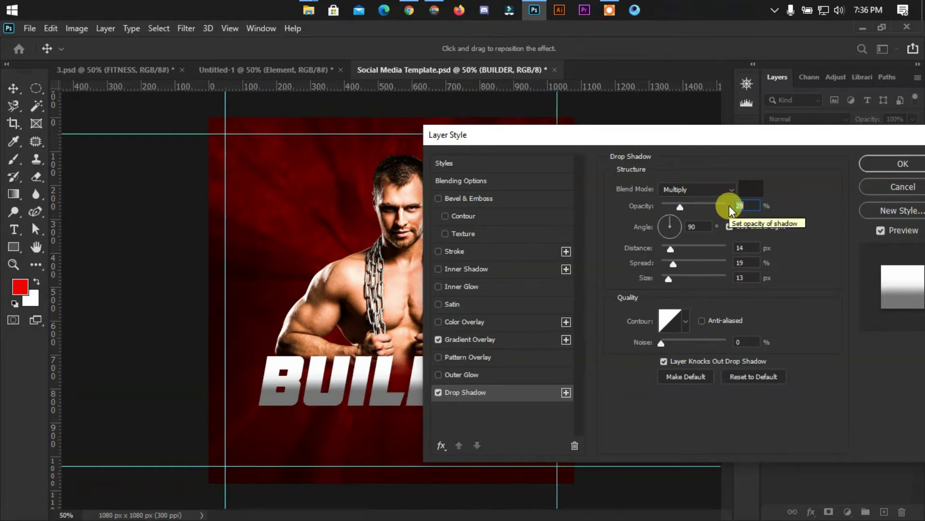
{"action": "scroll", "coordinate": [730, 205], "scroll_direction": "up", "scroll_amount": 19}
{"action": "scroll", "coordinate": [729, 205], "scroll_direction": "up", "scroll_amount": 14}
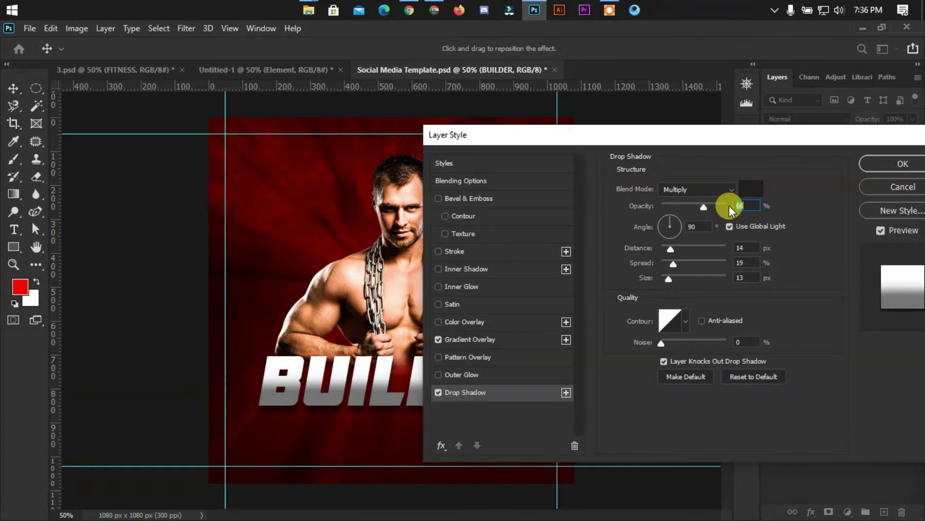
{"action": "scroll", "coordinate": [730, 206], "scroll_direction": "up", "scroll_amount": 6}
{"action": "left_click", "coordinate": [738, 247]}
{"action": "scroll", "coordinate": [722, 250], "scroll_direction": "down", "scroll_amount": 5}
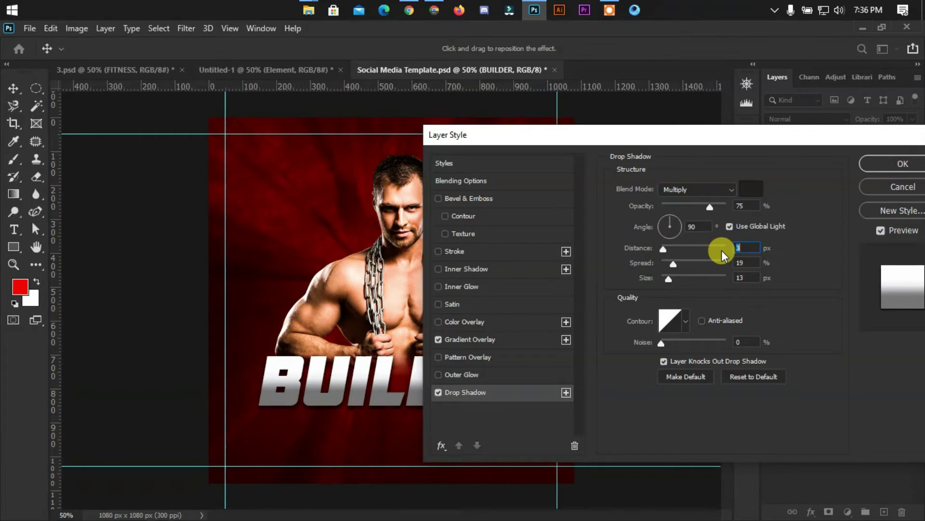
{"action": "scroll", "coordinate": [722, 250], "scroll_direction": "down", "scroll_amount": 4}
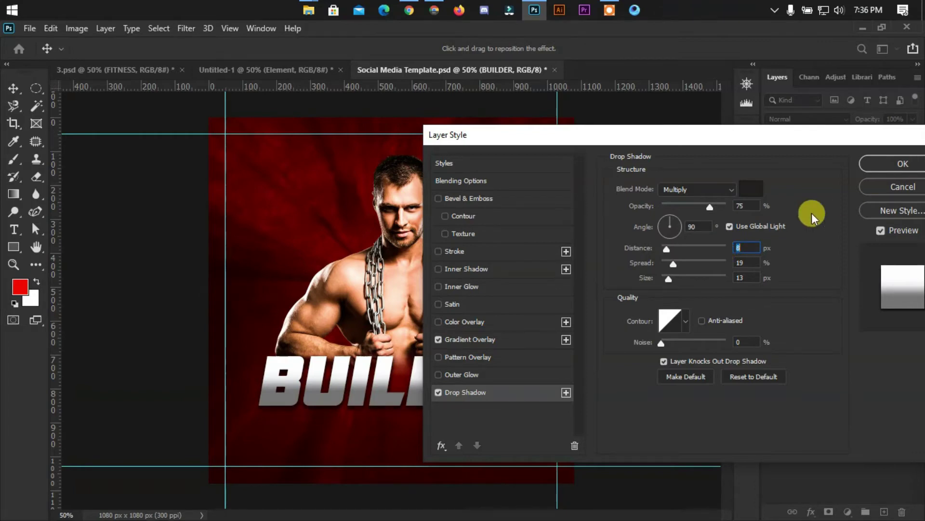
{"action": "scroll", "coordinate": [728, 250], "scroll_direction": "up", "scroll_amount": 3}
Set the shadow spread to 5%, size to 25 px and opacity to 73%.
{"action": "left_click", "coordinate": [738, 263]}
{"action": "scroll", "coordinate": [739, 263], "scroll_direction": "down", "scroll_amount": 5}
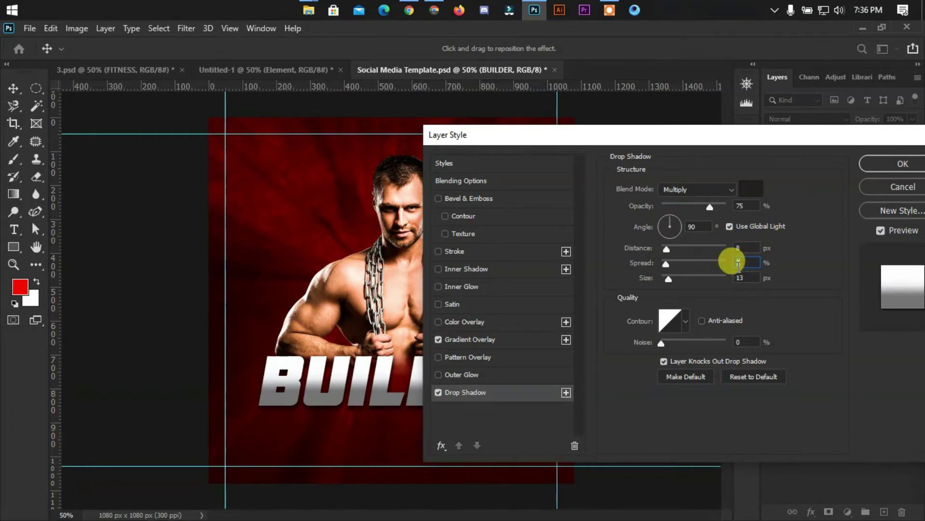
{"action": "scroll", "coordinate": [738, 263], "scroll_direction": "down", "scroll_amount": 6}
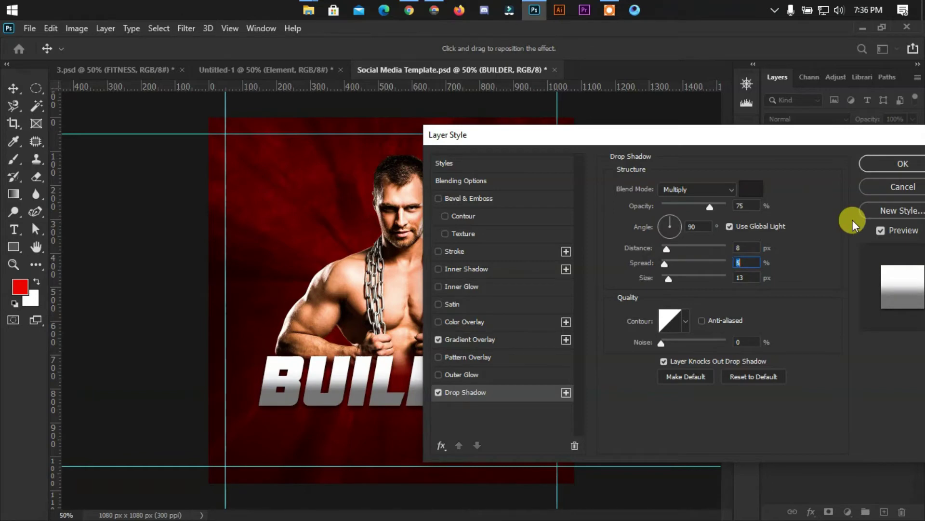
{"action": "left_click", "coordinate": [742, 278]}
{"action": "scroll", "coordinate": [742, 278], "scroll_direction": "up", "scroll_amount": 2}
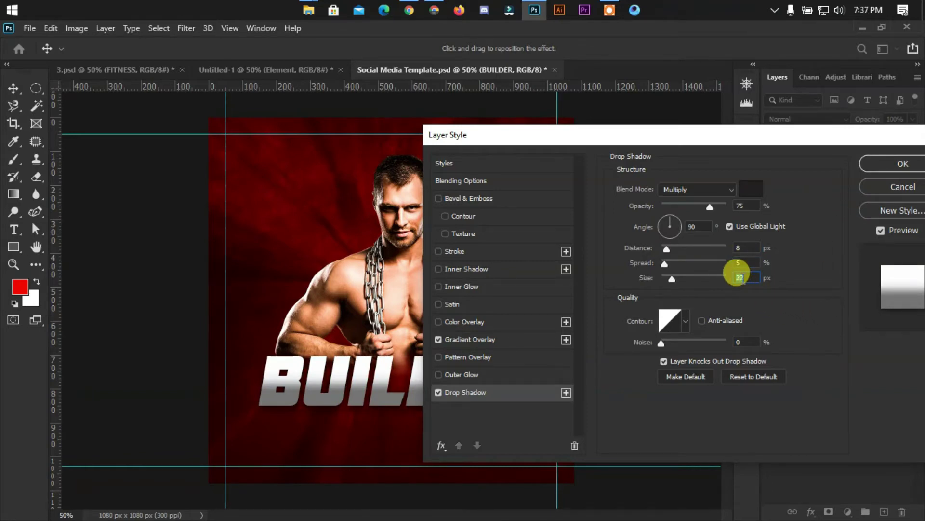
{"action": "scroll", "coordinate": [742, 280], "scroll_direction": "up", "scroll_amount": 3}
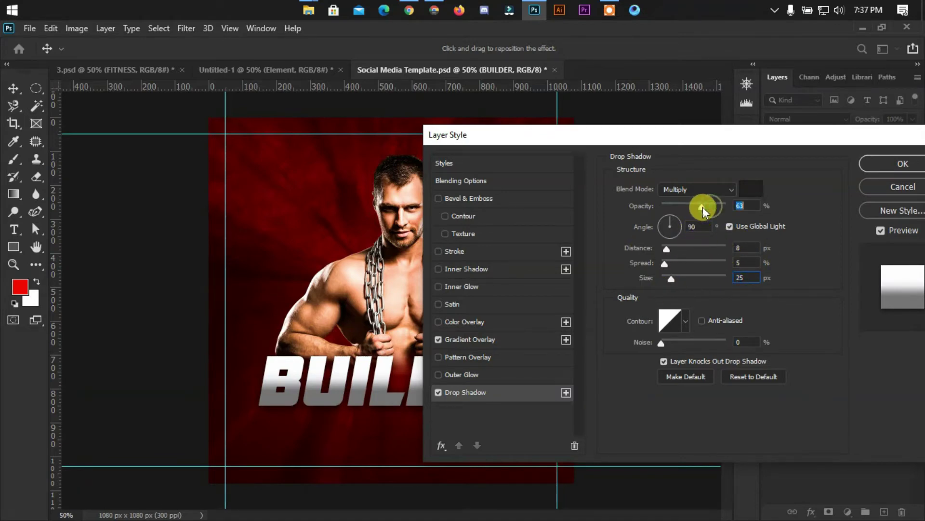
{"action": "left_click_drag", "start_coordinate": [703, 207], "coordinate": [708, 207]}
Enable Inner Glow on BUILDER at 55% opacity with 3% choke.
{"action": "left_click", "coordinate": [466, 286]}
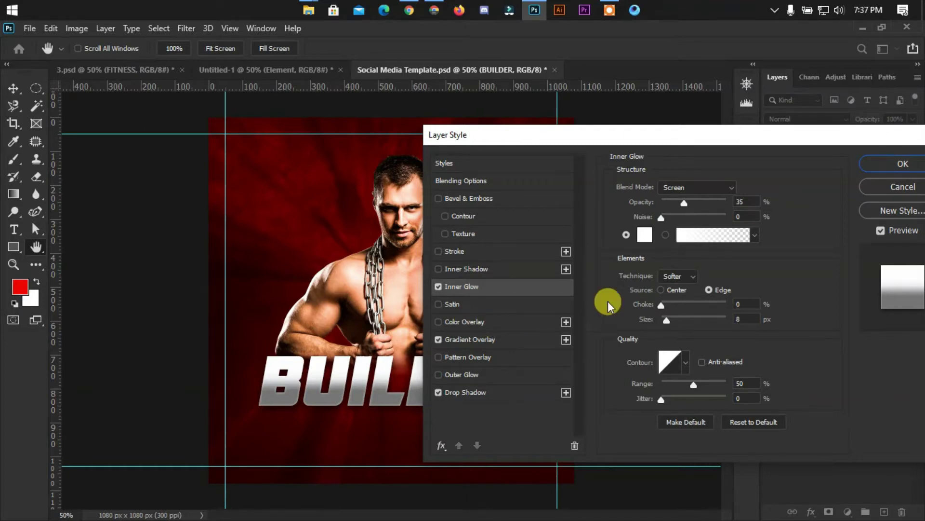
{"action": "left_click", "coordinate": [739, 201]}
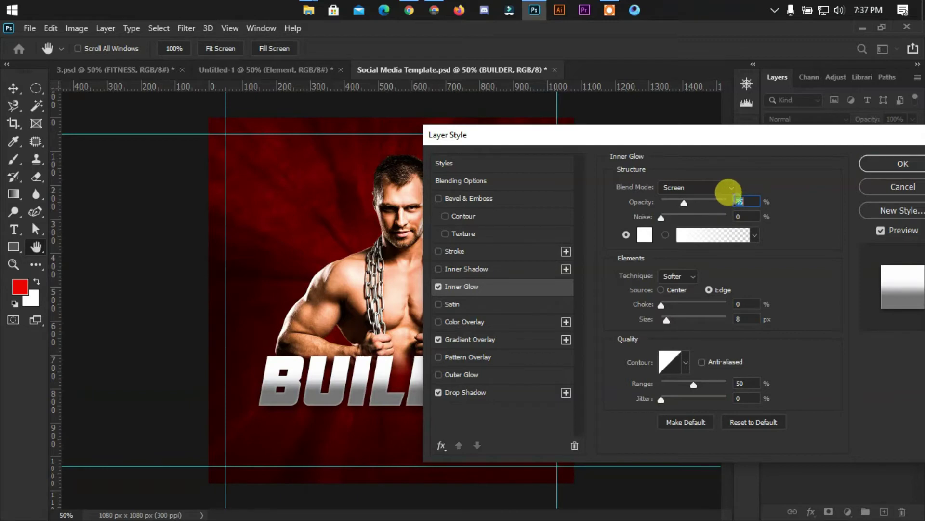
{"action": "key", "text": "Up"}
{"action": "key", "text": "Up"}
{"action": "key", "text": "Up"}
{"action": "key", "text": "Up"}
{"action": "key", "text": "Up"}
{"action": "key", "text": "Up"}
{"action": "key", "text": "Up"}
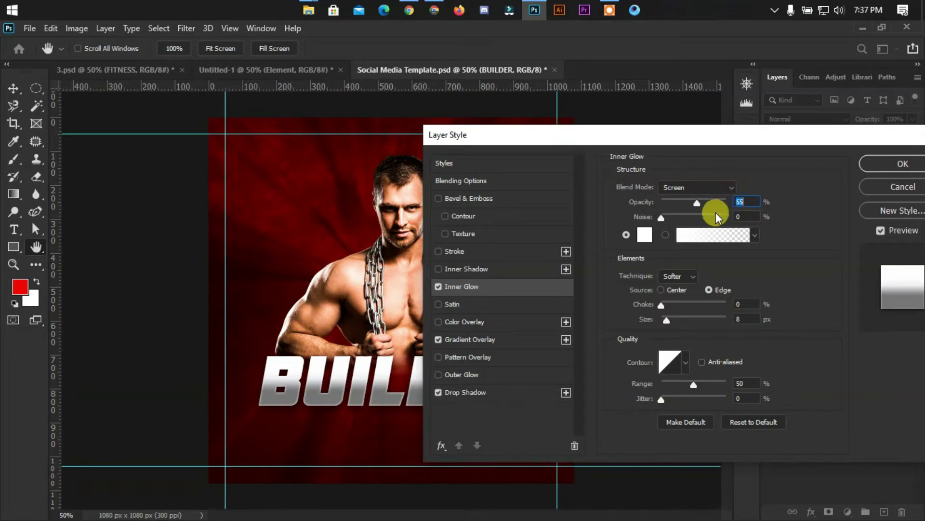
{"action": "double_click", "coordinate": [742, 304]}
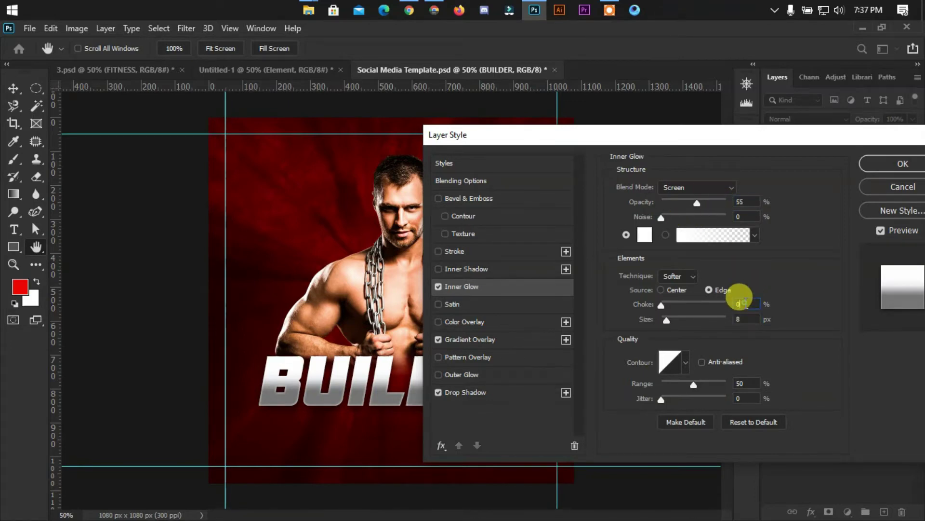
{"action": "key", "text": "Up"}
{"action": "key", "text": "Up"}
{"action": "key", "text": "Up"}
Widen the inner glow size to 250 px and raise its range to 56%.
{"action": "double_click", "coordinate": [742, 319]}
{"action": "key", "text": "Up"}
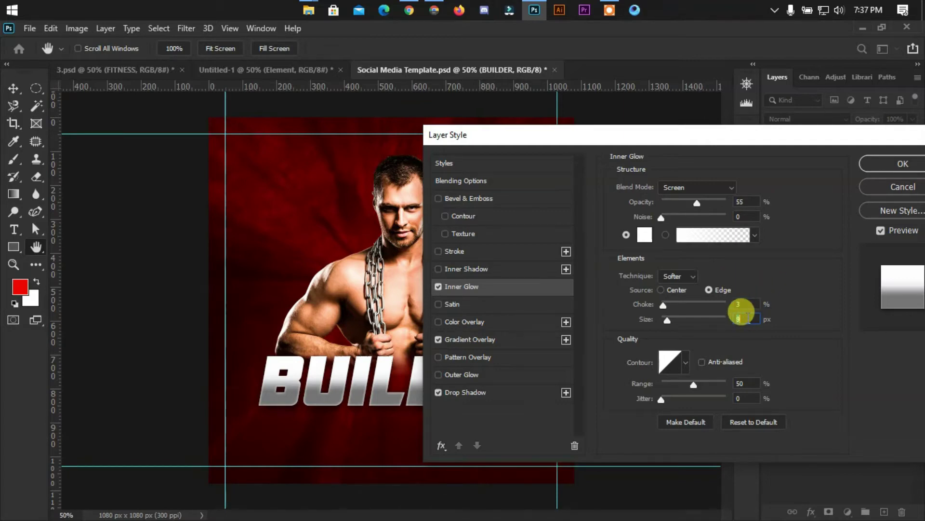
{"action": "key", "text": "Up"}
{"action": "key", "text": "Up"}
{"action": "key", "text": "Up"}
{"action": "key", "text": "Up"}
{"action": "key", "text": "Up"}
{"action": "key", "text": "Up"}
{"action": "key", "text": "Up"}
{"action": "key", "text": "Up"}
{"action": "key", "text": "Up"}
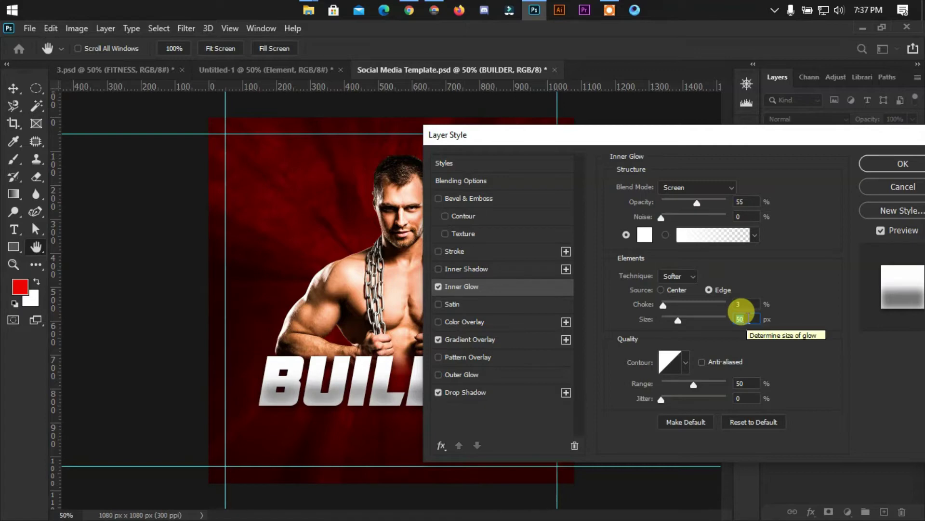
{"action": "key", "text": "Up"}
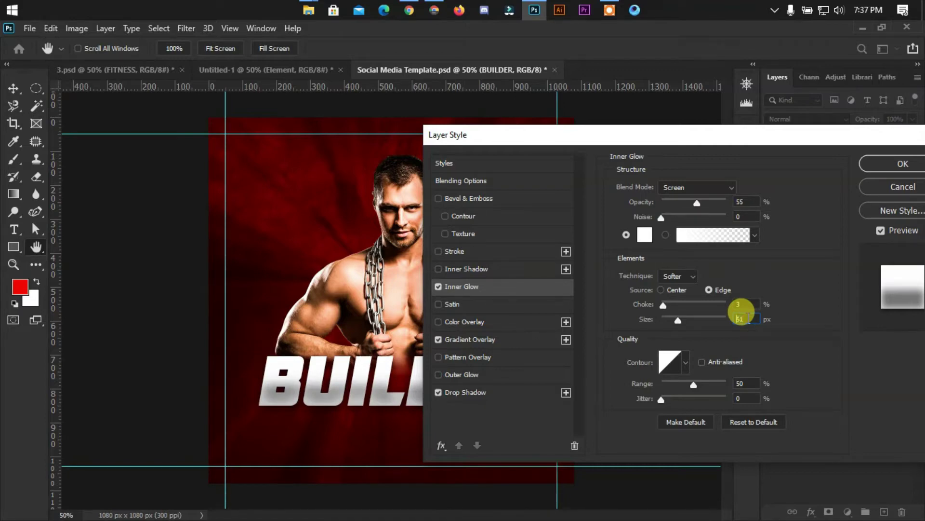
{"action": "left_click_drag", "start_coordinate": [678, 319], "coordinate": [715, 319]}
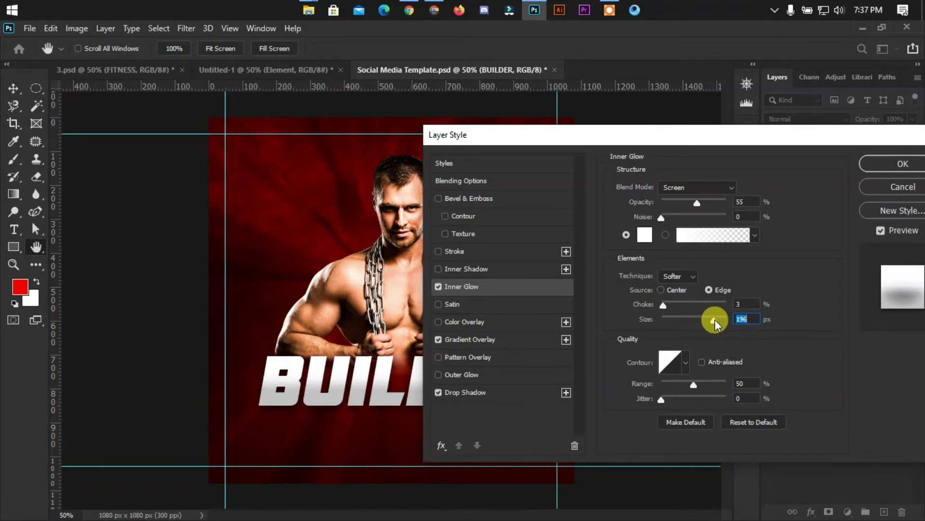
{"action": "left_click_drag", "start_coordinate": [716, 320], "coordinate": [727, 322]}
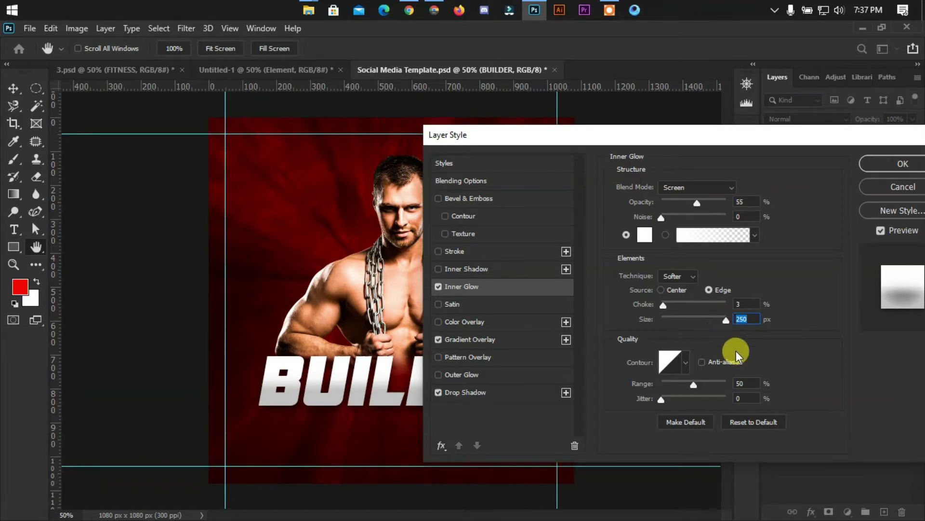
{"action": "left_click_drag", "start_coordinate": [698, 384], "coordinate": [698, 384]}
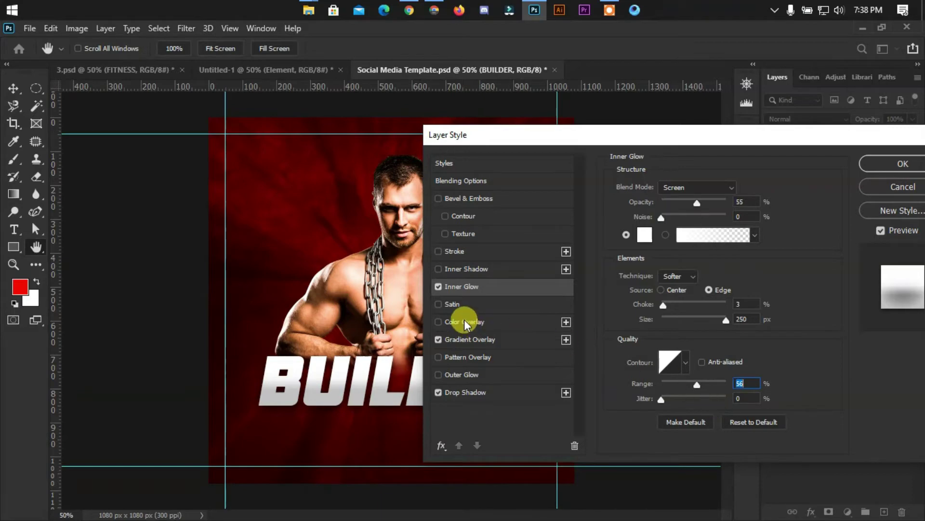
Add a Stroke to BUILDER filled with a silver gradient preset.
{"action": "left_click", "coordinate": [456, 252]}
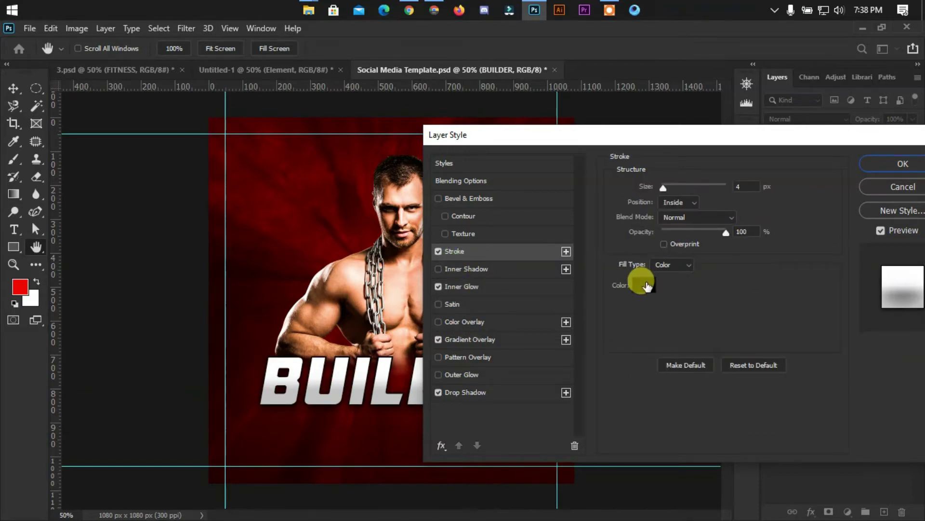
{"action": "left_click", "coordinate": [673, 265]}
{"action": "left_click", "coordinate": [659, 289]}
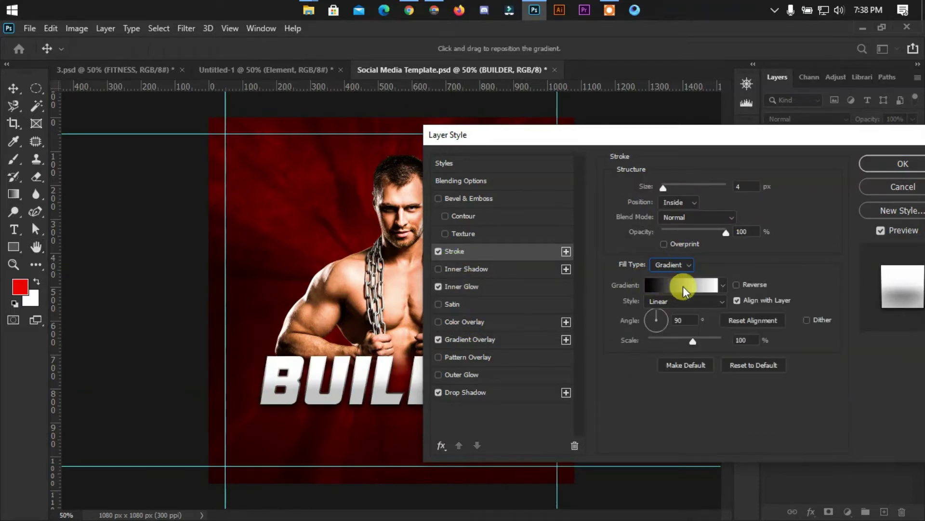
{"action": "left_click", "coordinate": [684, 285]}
{"action": "left_click_drag", "start_coordinate": [840, 205], "coordinate": [838, 269]}
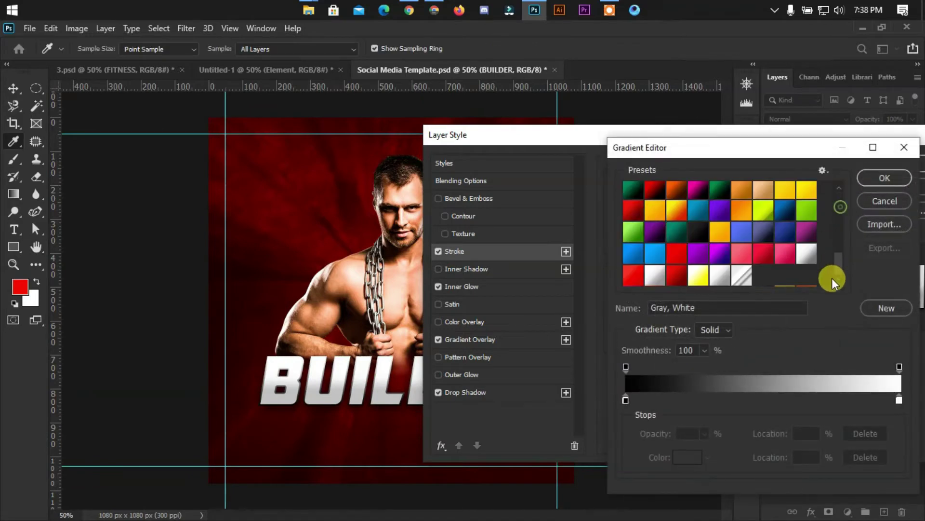
{"action": "left_click", "coordinate": [740, 277]}
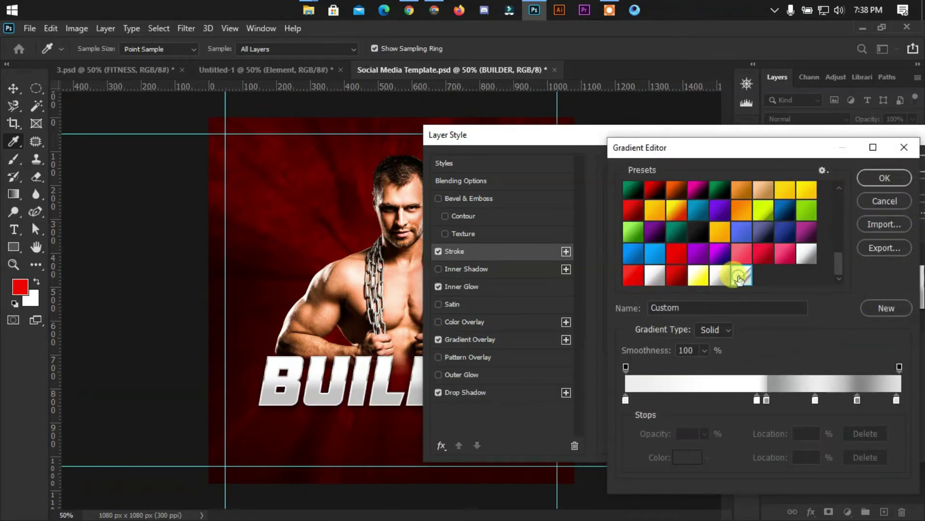
{"action": "left_click", "coordinate": [883, 183]}
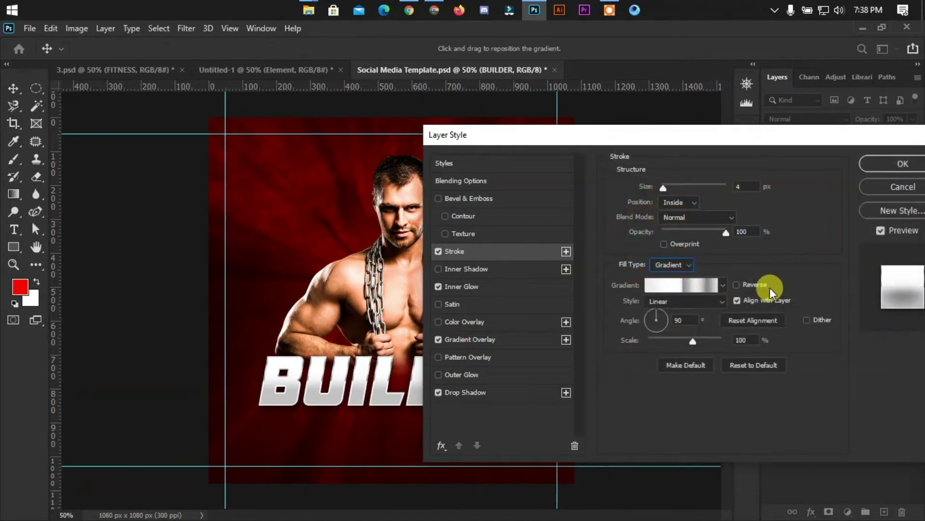
Set the stroke size to 3 px and raise its gradient scale to 131.
{"action": "double_click", "coordinate": [739, 186]}
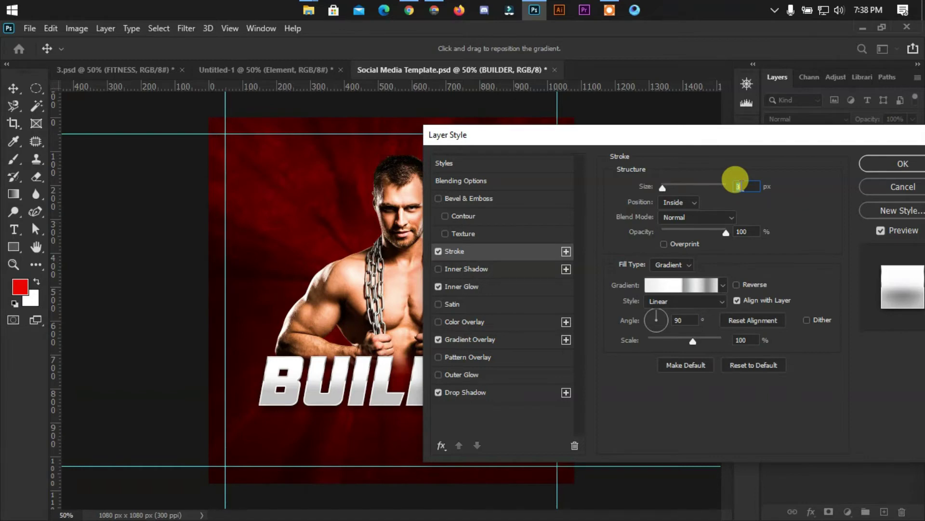
{"action": "key", "text": "Down"}
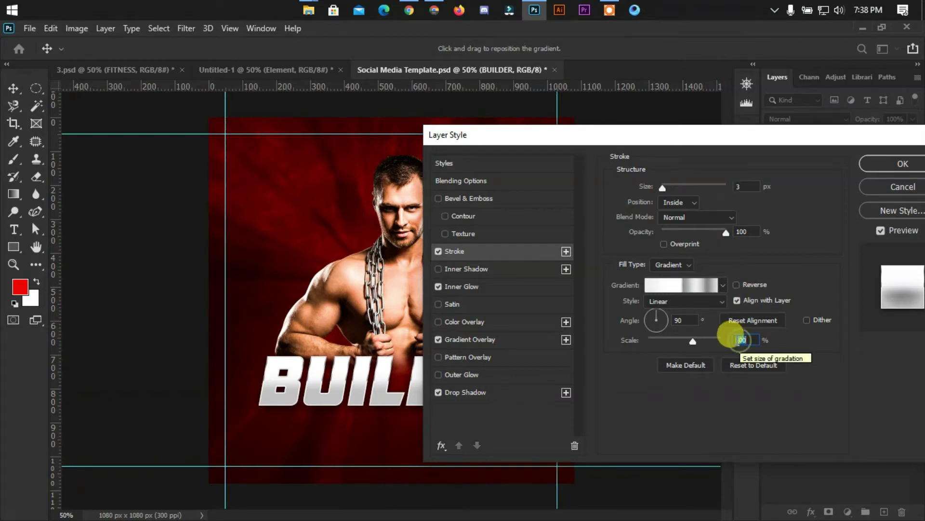
{"action": "left_click", "coordinate": [735, 340]}
{"action": "key", "text": "Up"}
{"action": "key", "text": "Up"}
{"action": "key", "text": "Up"}
{"action": "key", "text": "Up"}
{"action": "key", "text": "Up"}
{"action": "key", "text": "Up"}
{"action": "key", "text": "Up"}
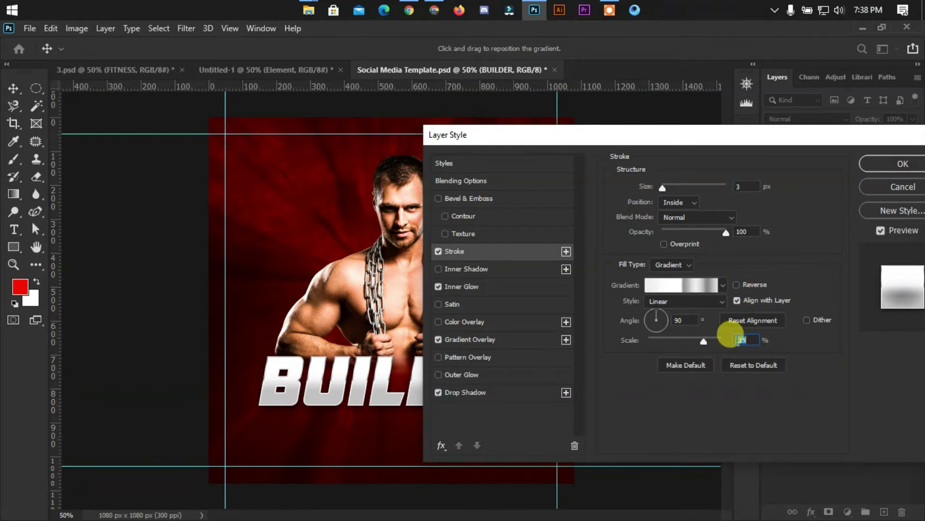
{"action": "key", "text": "Up"}
{"action": "key", "text": "Up"}
{"action": "key", "text": "Up"}
{"action": "key", "text": "Up"}
{"action": "key", "text": "Up"}
{"action": "key", "text": "Up"}
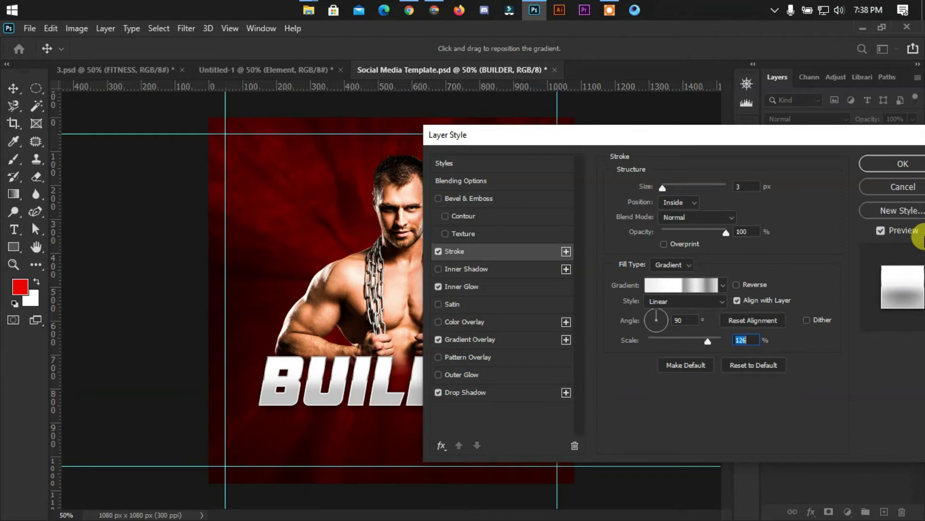
{"action": "key", "text": "Up"}
{"action": "key", "text": "Up"}
{"action": "key", "text": "Up"}
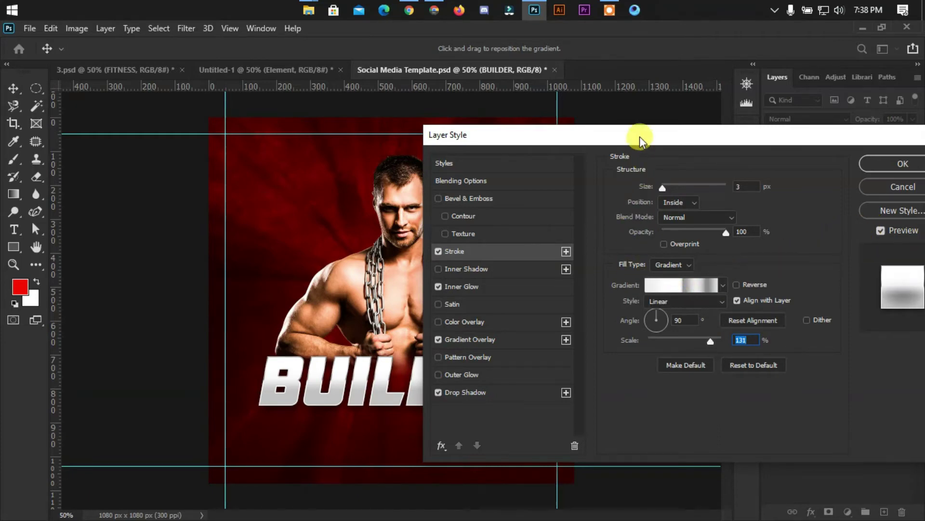
Lower the inner glow opacity and restore the stroke size to 3 px.
{"action": "mouse_move", "coordinate": [640, 137]}
{"action": "left_mouse_down"}
{"action": "mouse_move", "coordinate": [797, 127]}
{"action": "mouse_move", "coordinate": [674, 124]}
{"action": "left_mouse_up"}
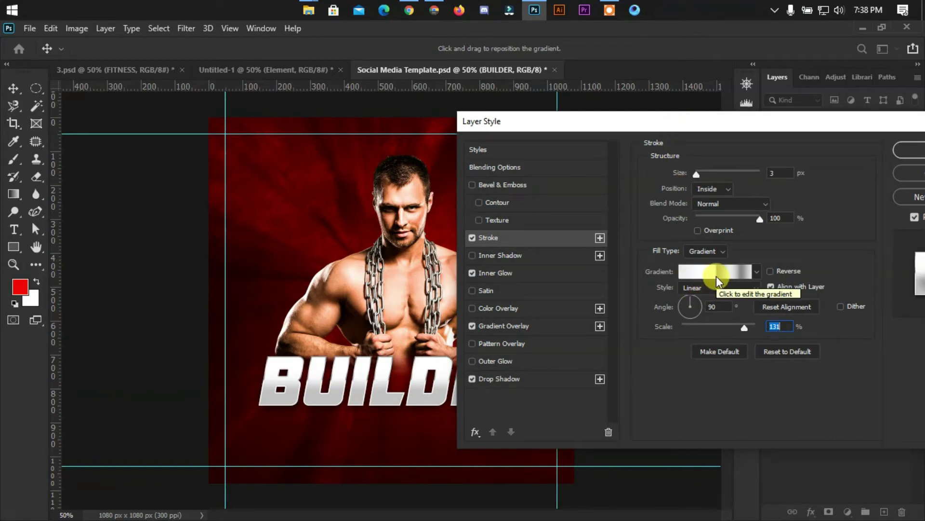
{"action": "left_click", "coordinate": [496, 273]}
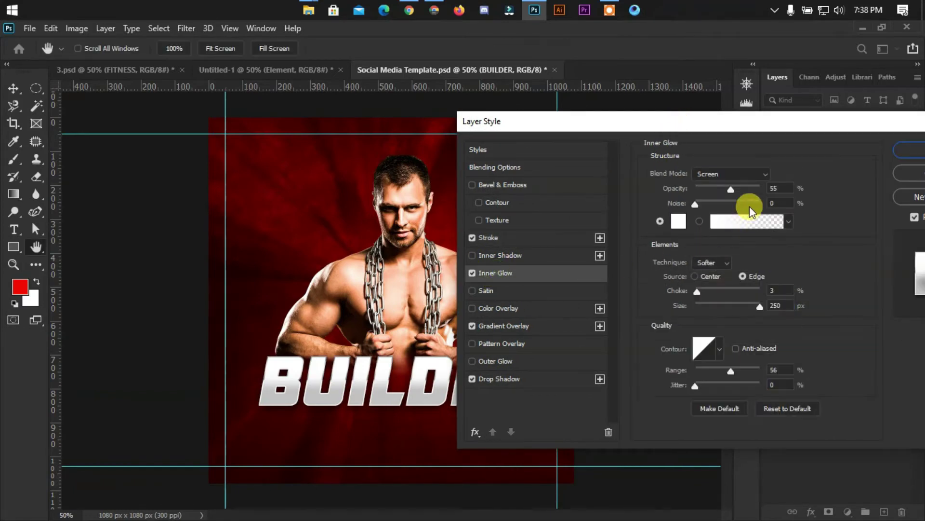
{"action": "left_click_drag", "start_coordinate": [731, 190], "coordinate": [724, 191]}
{"action": "left_click", "coordinate": [505, 239]}
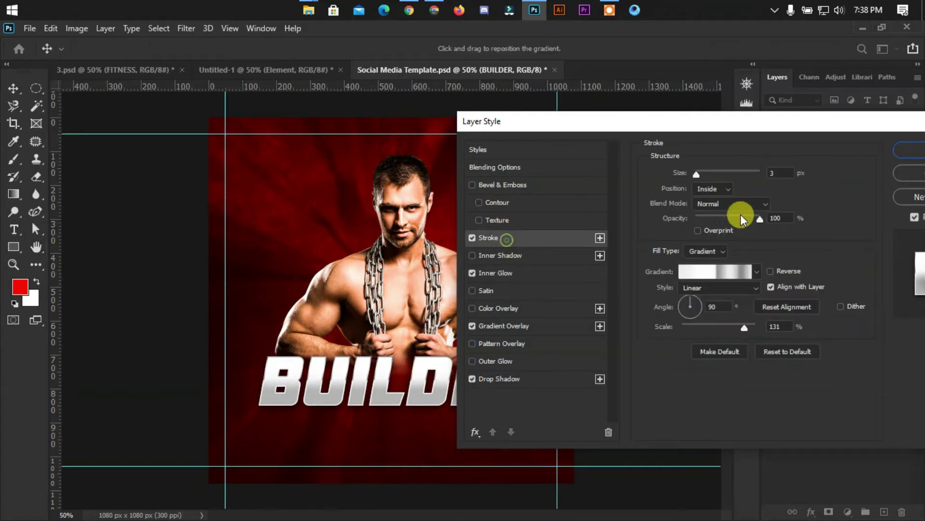
{"action": "left_click", "coordinate": [768, 173]}
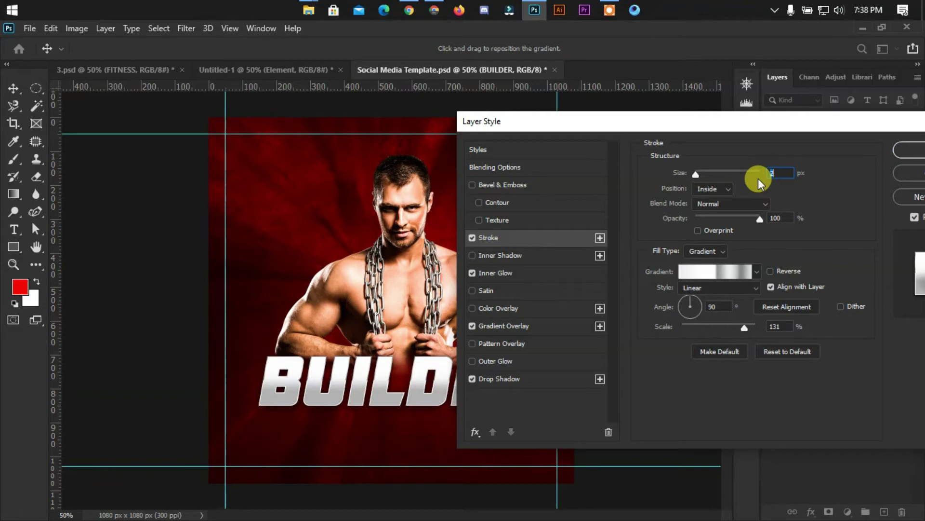
{"action": "key", "text": "Up"}
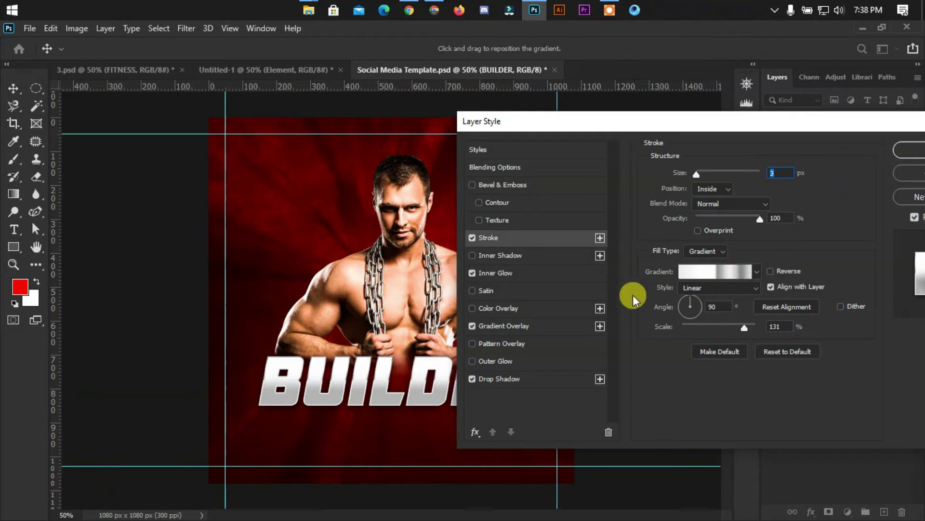
Set inner glow opacity to 47% and Gradient Overlay scale to 46%, then commit the style.
{"action": "left_click", "coordinate": [511, 278]}
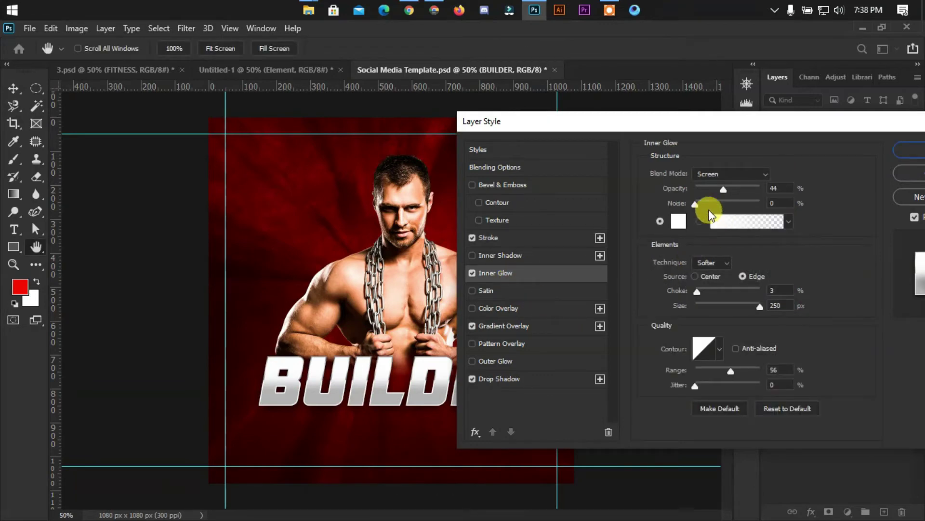
{"action": "left_click_drag", "start_coordinate": [725, 188], "coordinate": [727, 192]}
{"action": "left_click", "coordinate": [514, 326]}
{"action": "left_click_drag", "start_coordinate": [712, 275], "coordinate": [711, 268]}
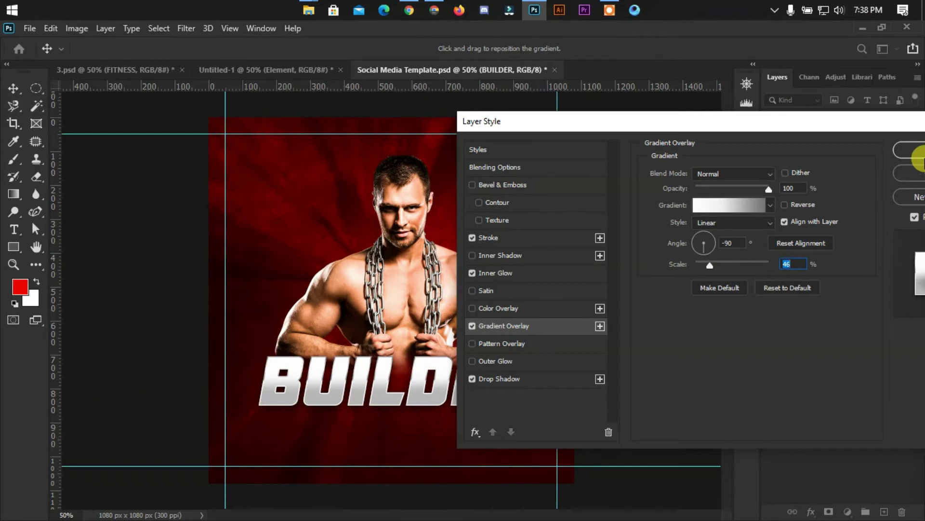
{"action": "left_click", "coordinate": [910, 150]}
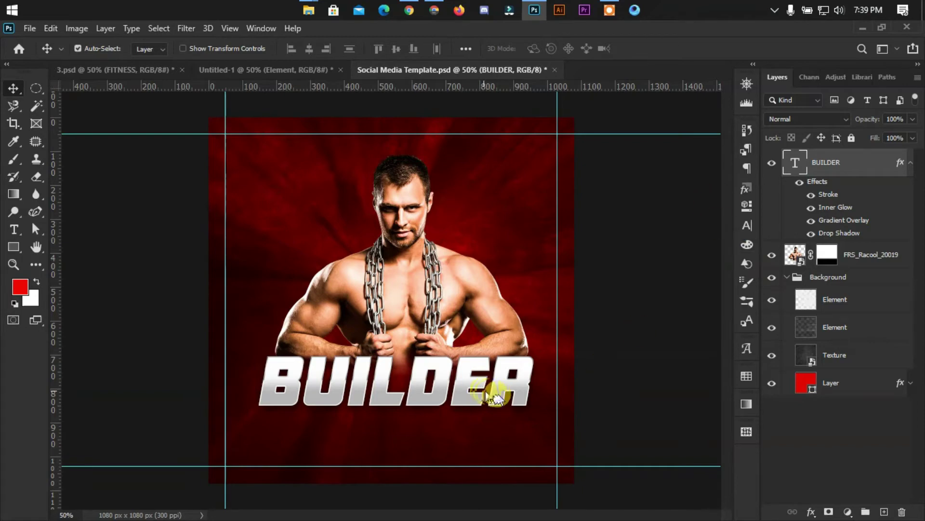
Nudge BUILDER 3 px down and add a new empty layer below the man's photo.
{"action": "left_click_drag", "start_coordinate": [480, 390], "coordinate": [482, 393]}
{"action": "left_click", "coordinate": [638, 380]}
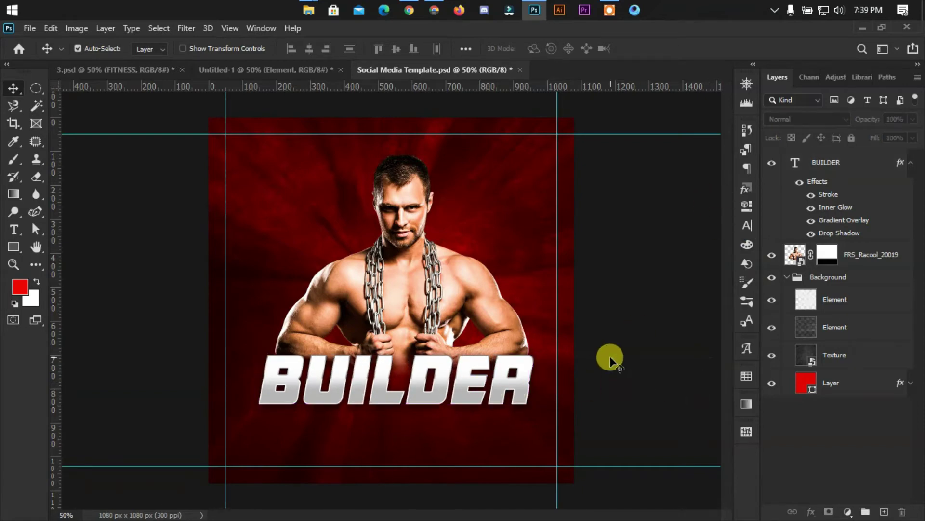
{"action": "left_click", "coordinate": [14, 161]}
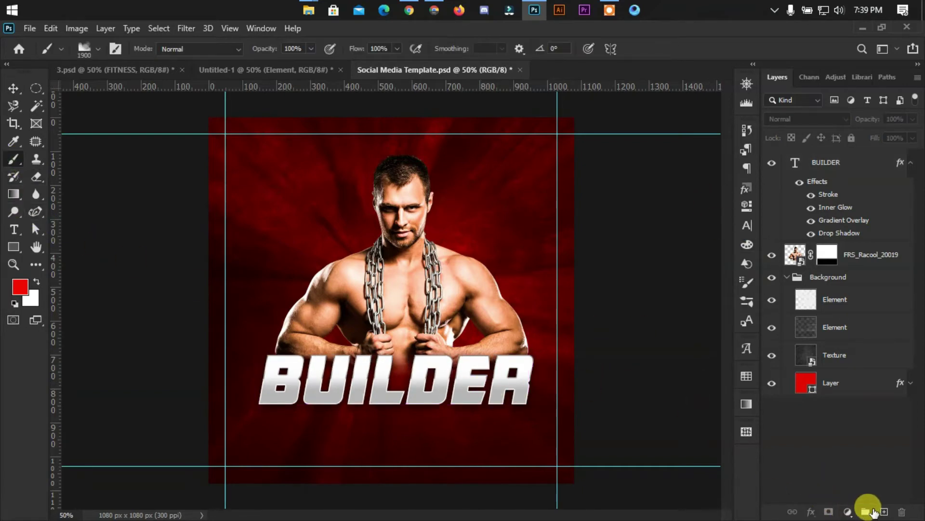
{"action": "left_click", "coordinate": [883, 511]}
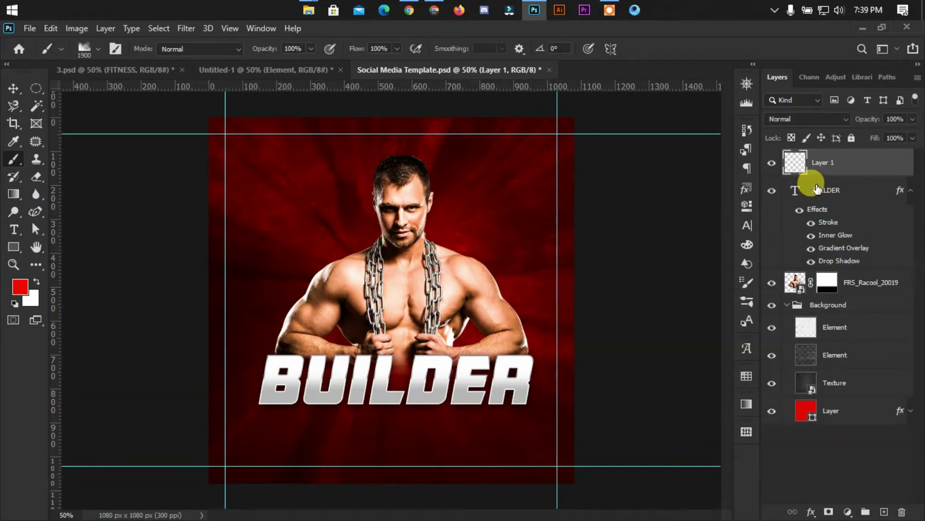
{"action": "left_click_drag", "start_coordinate": [802, 168], "coordinate": [800, 294]}
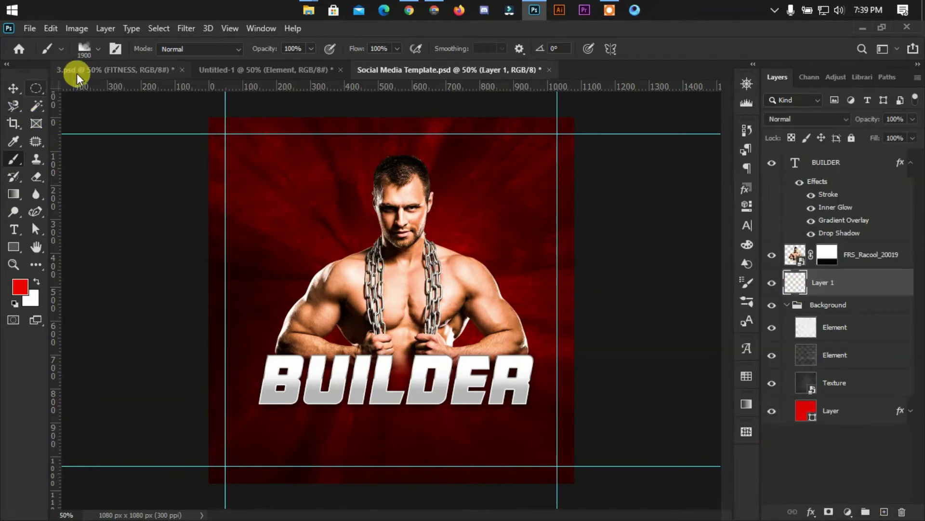
Stamp red bokeh particles on the new layer, blended Vivid Light at 77% opacity, 79% fill.
{"action": "key", "text": "bracketleft"}
{"action": "key", "text": "bracketleft"}
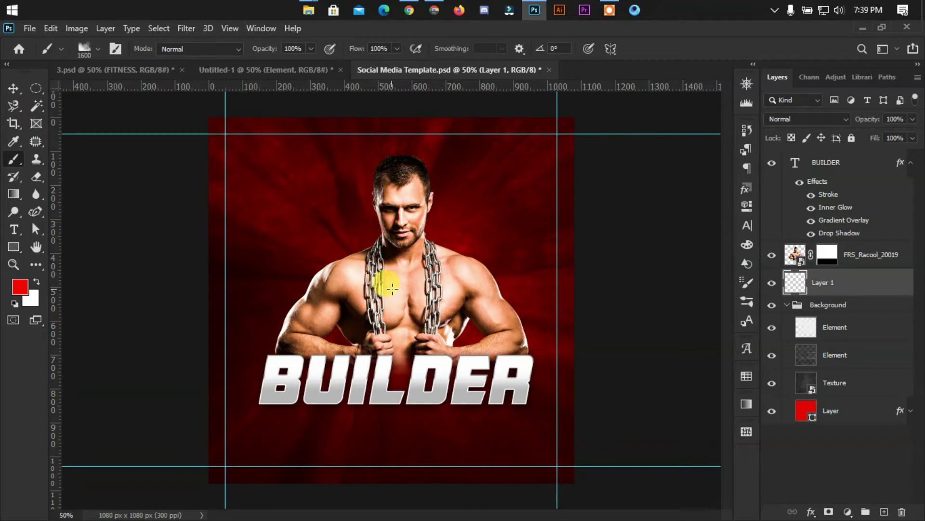
{"action": "key", "text": "bracketright"}
{"action": "key", "text": "bracketright"}
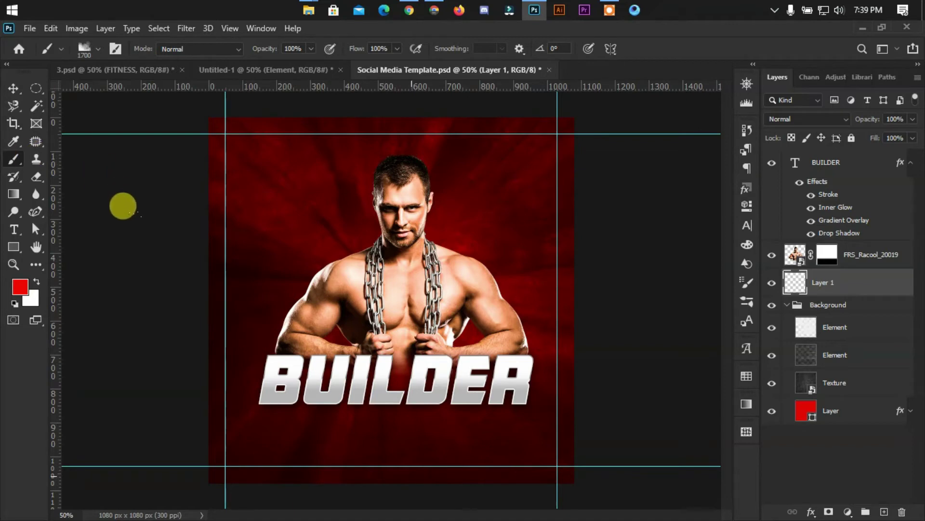
{"action": "left_click", "coordinate": [411, 475]}
{"action": "left_click", "coordinate": [827, 119]}
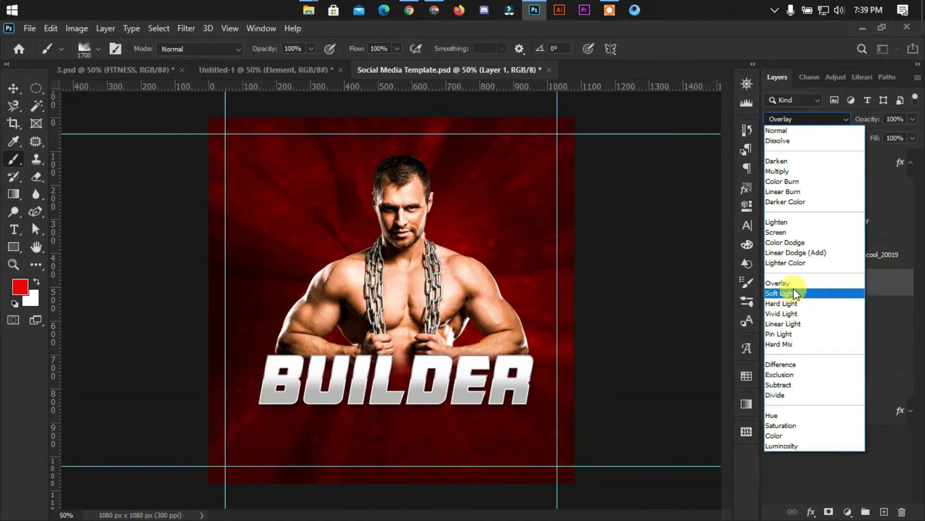
{"action": "left_click", "coordinate": [794, 312]}
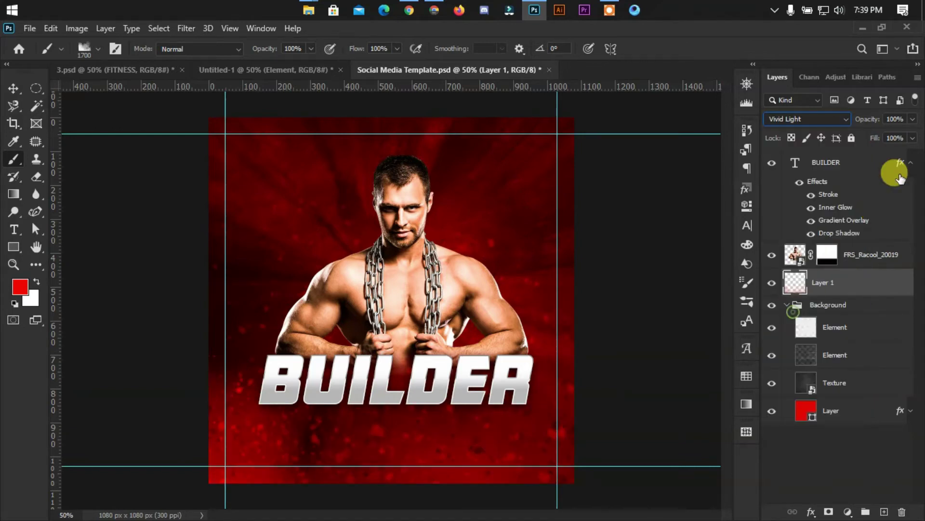
{"action": "mouse_move", "coordinate": [892, 137]}
{"action": "left_mouse_down"}
{"action": "mouse_move", "coordinate": [878, 137]}
{"action": "mouse_move", "coordinate": [900, 136]}
{"action": "left_mouse_up"}
{"action": "left_click", "coordinate": [912, 139]}
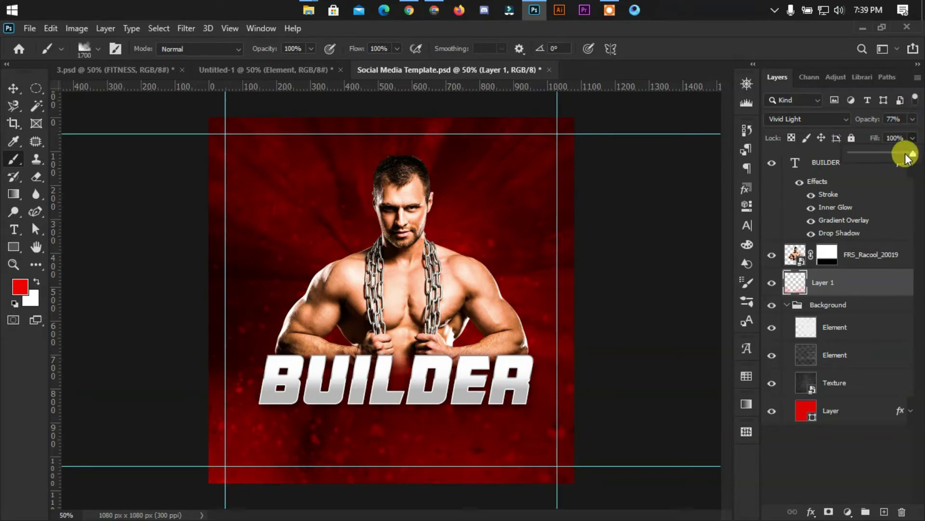
{"action": "mouse_move", "coordinate": [892, 154]}
{"action": "left_mouse_down"}
{"action": "mouse_move", "coordinate": [904, 155]}
{"action": "mouse_move", "coordinate": [878, 141]}
{"action": "left_mouse_up"}
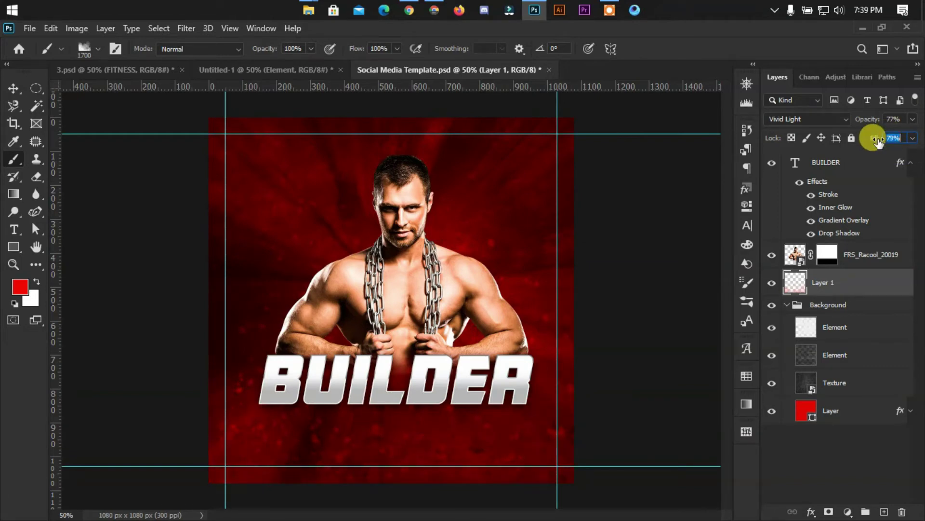
{"action": "left_click", "coordinate": [13, 89]}
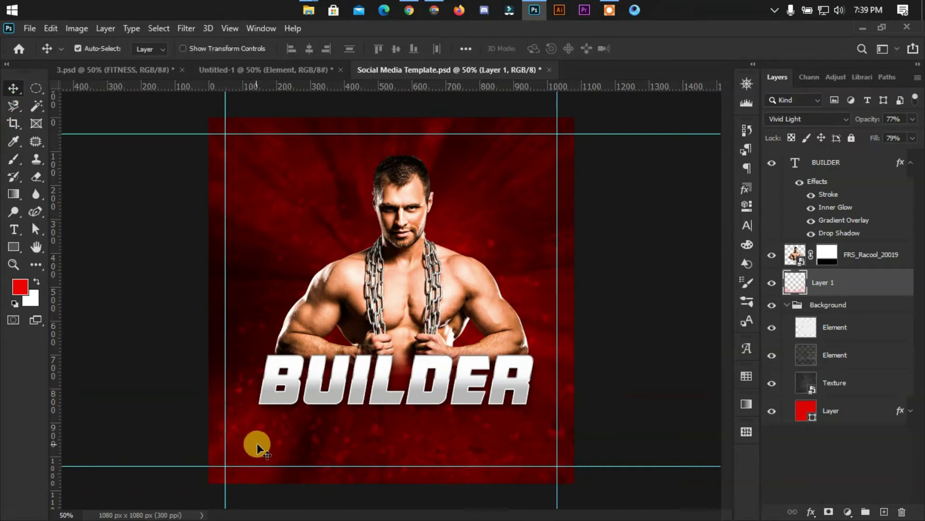
Duplicate the bokeh layer, flip the copy vertically and move it up toward the top.
{"action": "left_click_drag", "start_coordinate": [259, 431], "coordinate": [263, 320]}
{"action": "key", "text": "ctrl+t"}
{"action": "right_click", "coordinate": [267, 323]}
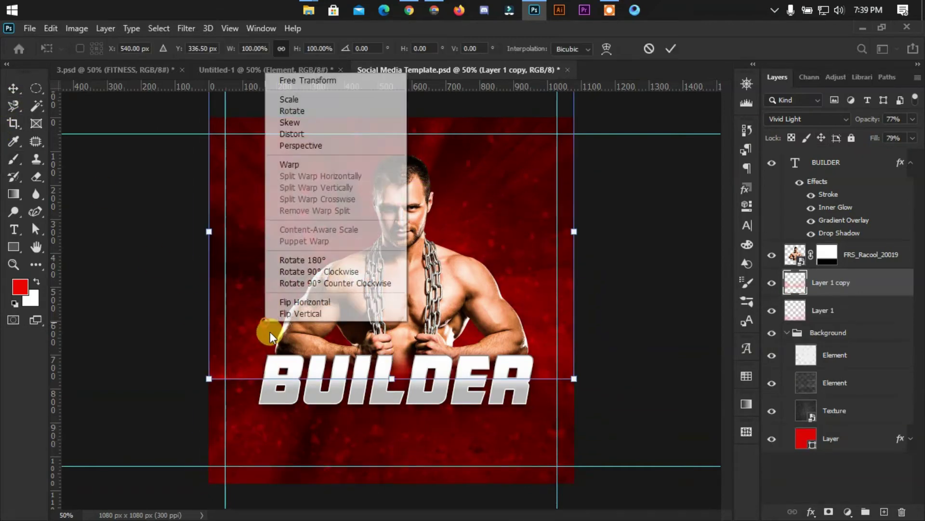
{"action": "left_click", "coordinate": [308, 314]}
{"action": "left_click_drag", "start_coordinate": [475, 181], "coordinate": [474, 160]}
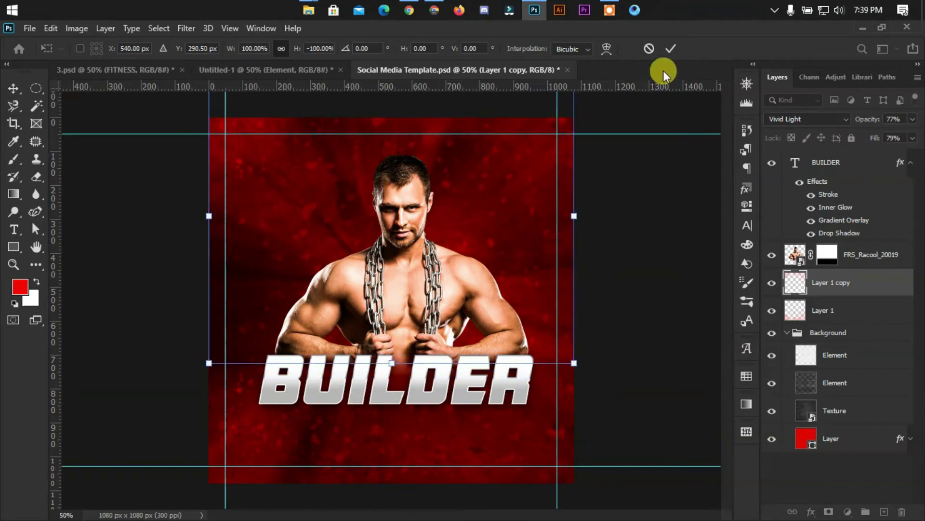
{"action": "left_click", "coordinate": [670, 51]}
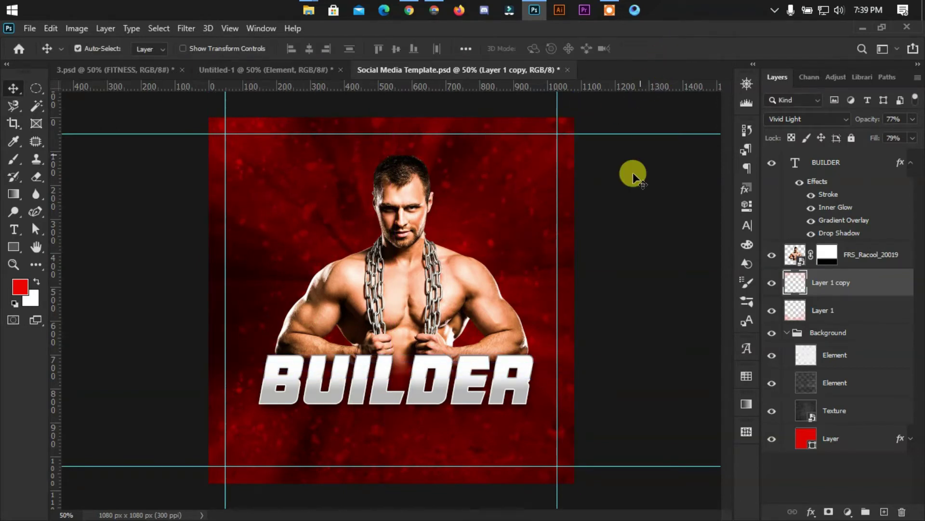
{"action": "left_click", "coordinate": [622, 246]}
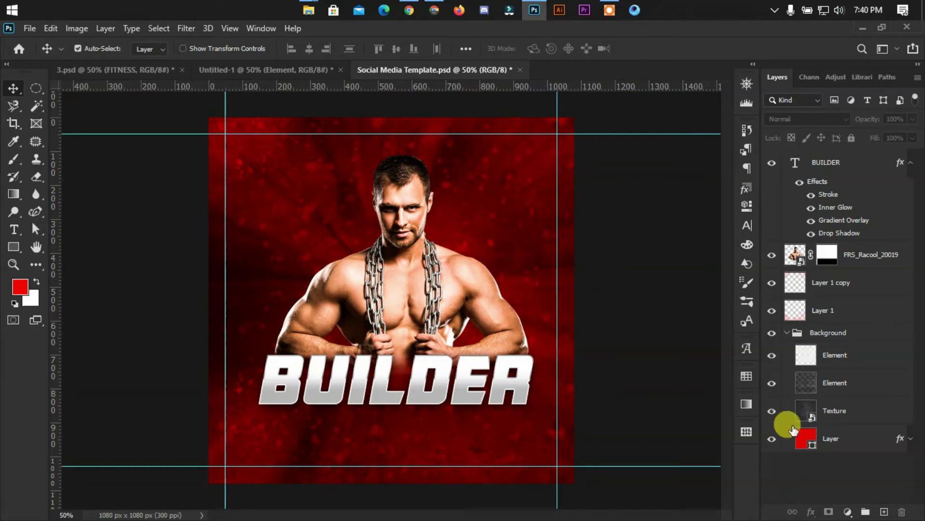
Change the background fill colour to a deep red, e40202.
{"action": "double_click", "coordinate": [805, 438]}
{"action": "mouse_move", "coordinate": [738, 273]}
{"action": "left_mouse_down"}
{"action": "mouse_move", "coordinate": [739, 233]}
{"action": "mouse_move", "coordinate": [738, 248]}
{"action": "left_mouse_up"}
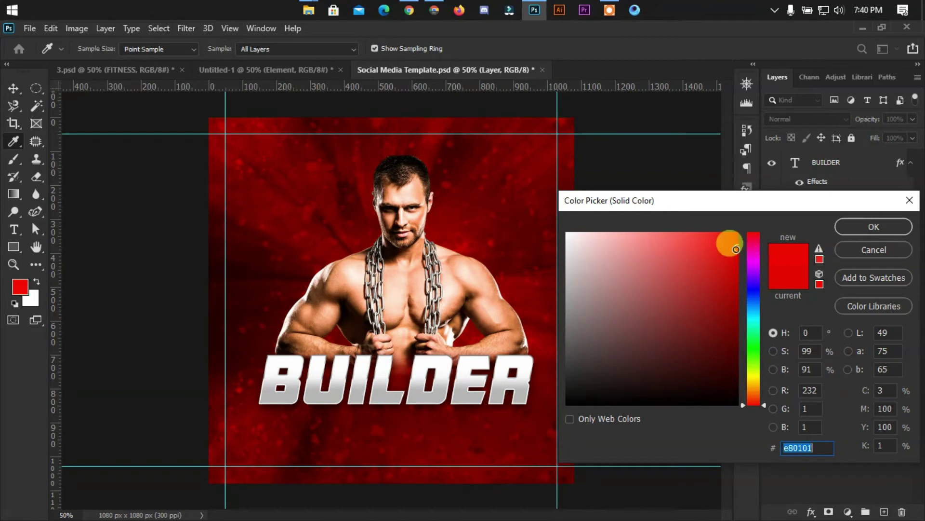
{"action": "left_click_drag", "start_coordinate": [741, 249], "coordinate": [736, 250]}
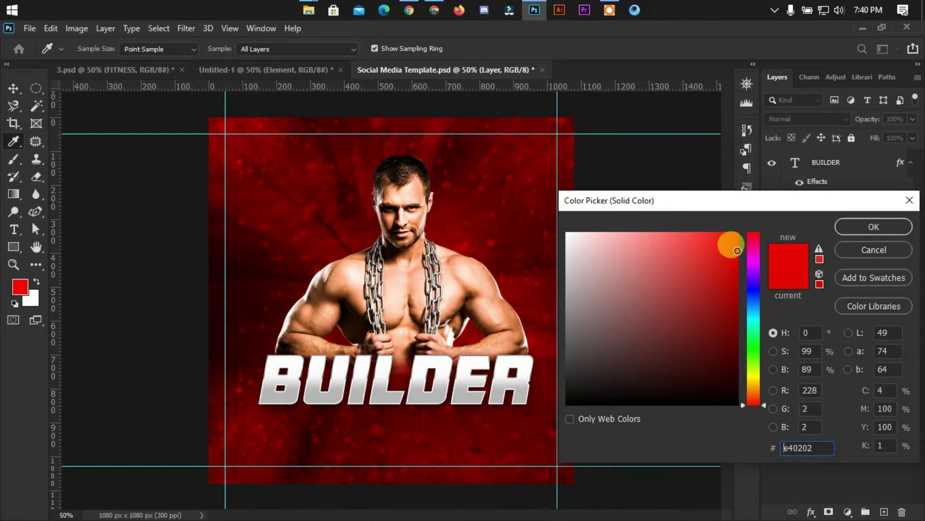
{"action": "left_click", "coordinate": [876, 228]}
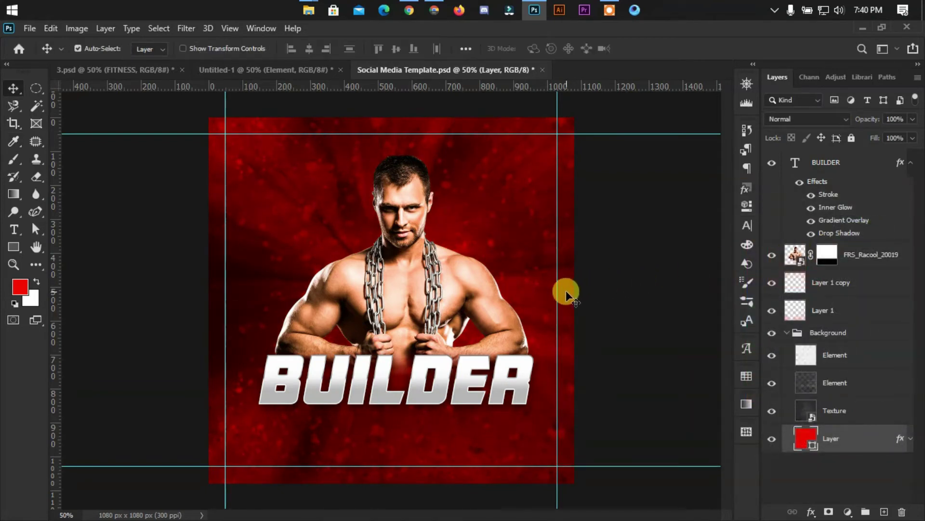
{"action": "left_click", "coordinate": [596, 299]}
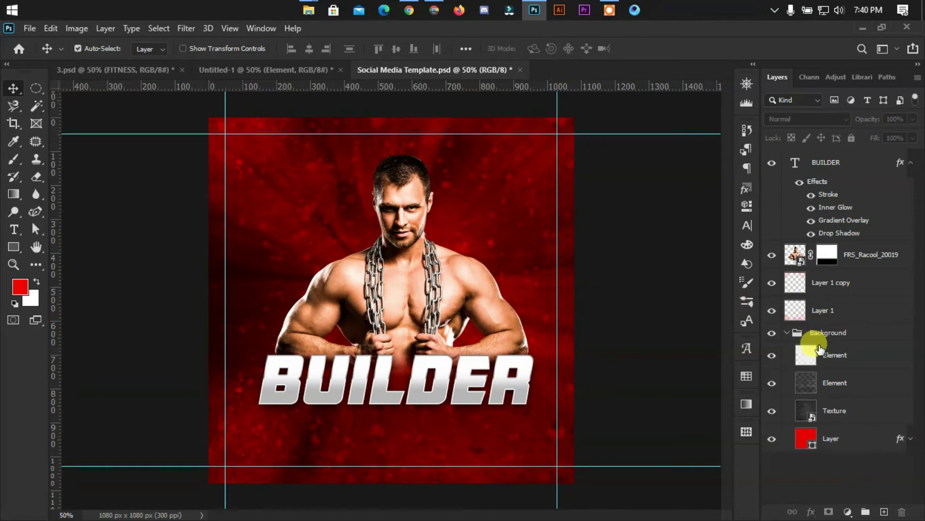
Give Layer 1 copy a pure red ff0000 Color Overlay.
{"action": "left_click", "coordinate": [795, 283]}
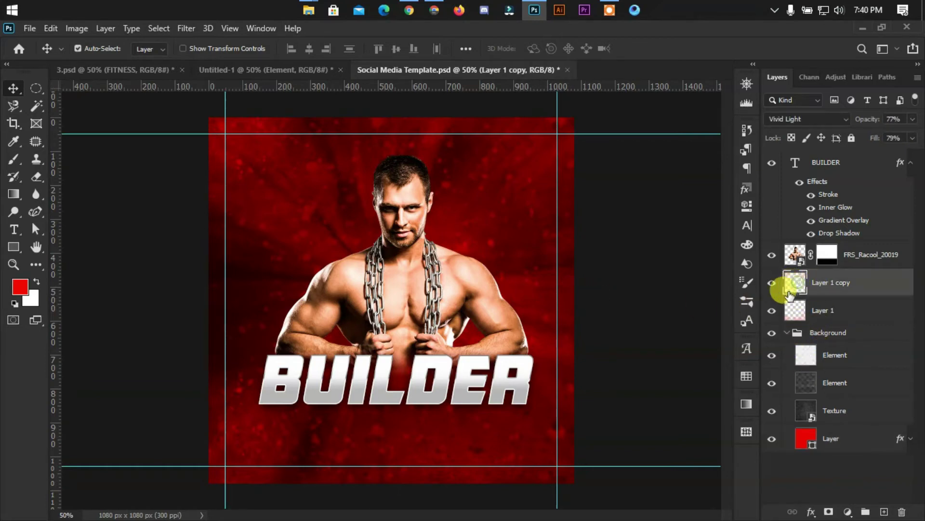
{"action": "double_click", "coordinate": [798, 286]}
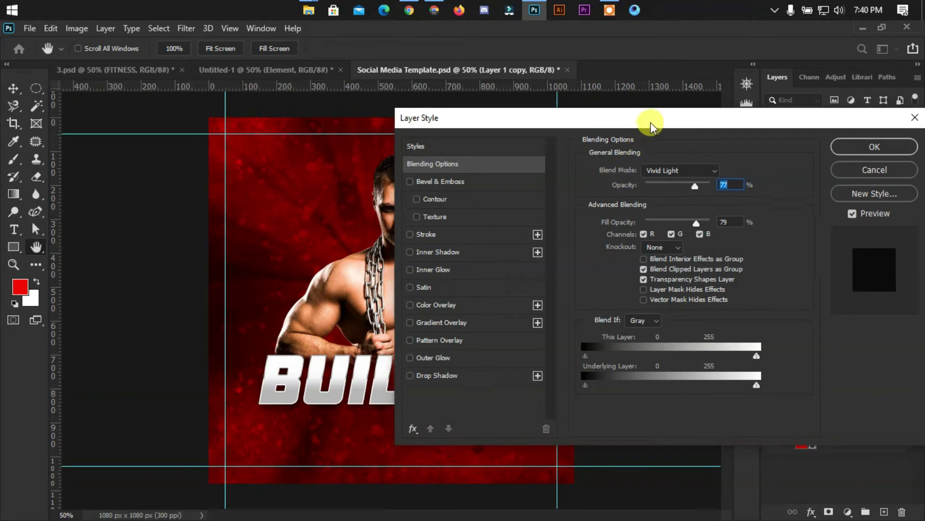
{"action": "left_click_drag", "start_coordinate": [651, 122], "coordinate": [774, 119]}
{"action": "left_click", "coordinate": [572, 304]}
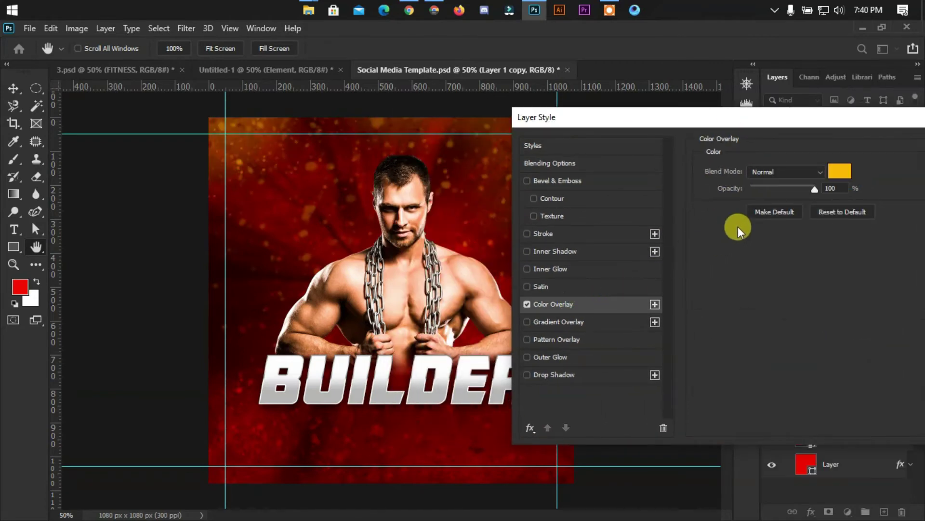
{"action": "left_click", "coordinate": [836, 174]}
{"action": "left_click_drag", "start_coordinate": [753, 373], "coordinate": [757, 212]}
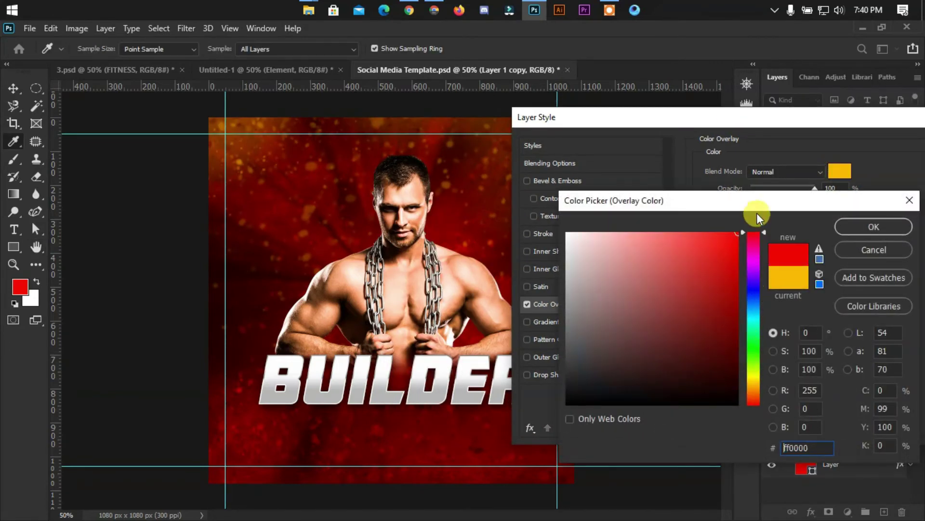
{"action": "left_click", "coordinate": [877, 227]}
{"action": "left_click_drag", "start_coordinate": [728, 132], "coordinate": [574, 130]}
{"action": "left_click", "coordinate": [825, 164]}
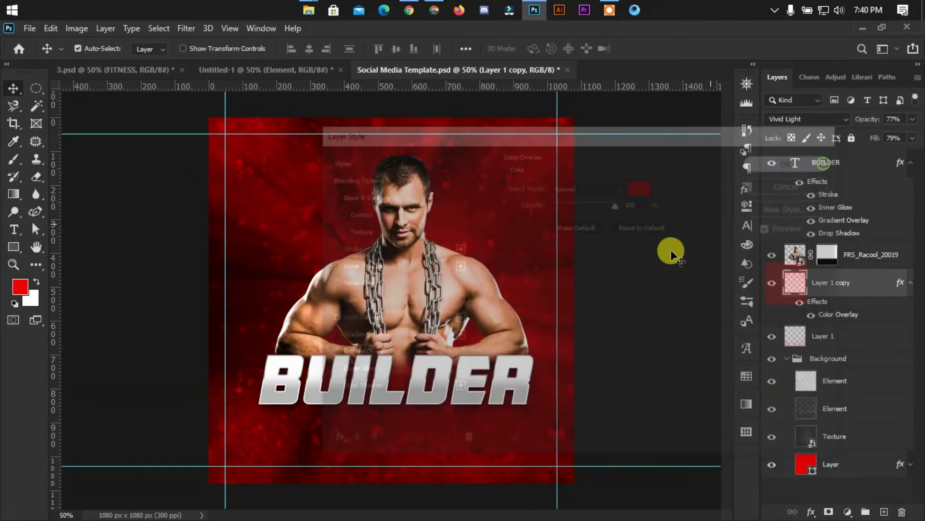
{"action": "left_click", "coordinate": [650, 270]}
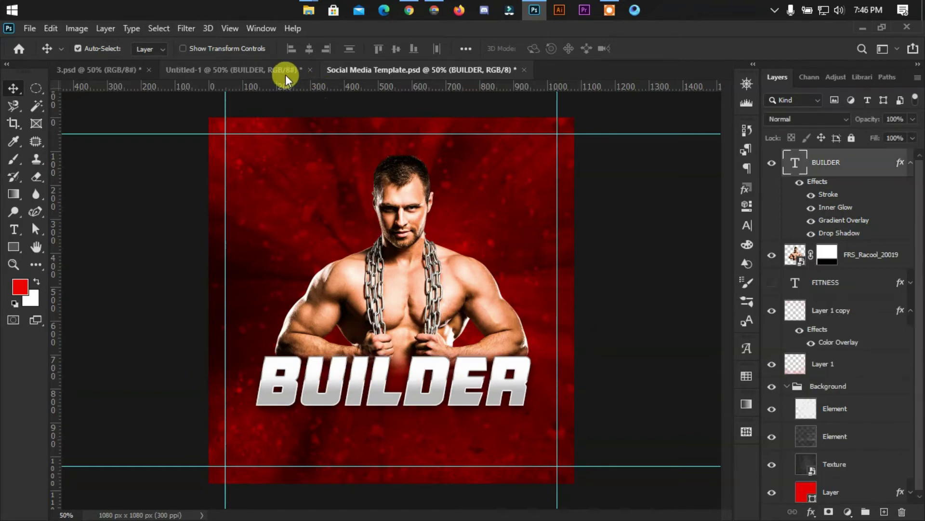
Bring the Lens 2 flare from Untitled-1, blend it Screen, and place it at BUILDER's right end.
{"action": "left_click", "coordinate": [601, 325]}
{"action": "left_click", "coordinate": [272, 68]}
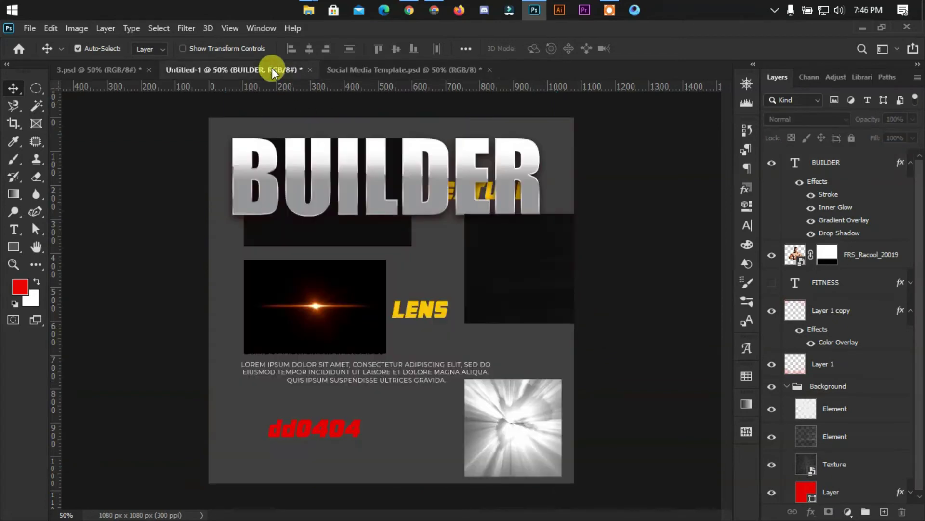
{"action": "left_click", "coordinate": [365, 71]}
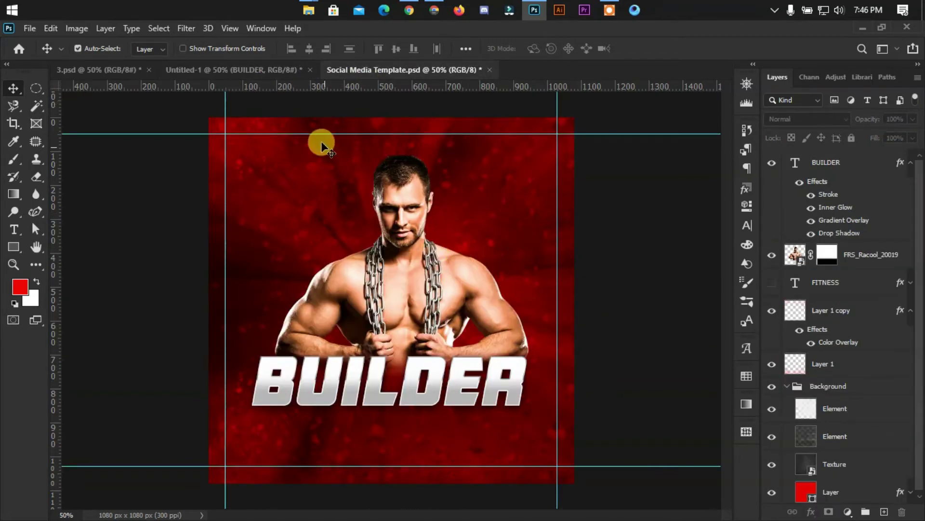
{"action": "left_click", "coordinate": [274, 70]}
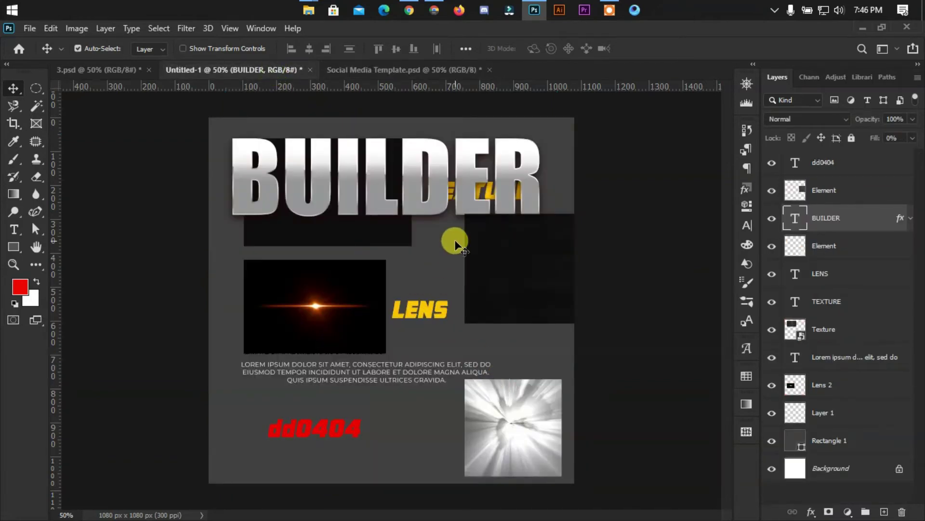
{"action": "mouse_move", "coordinate": [323, 299]}
{"action": "left_mouse_down"}
{"action": "mouse_move", "coordinate": [352, 77]}
{"action": "mouse_move", "coordinate": [398, 311]}
{"action": "left_mouse_up"}
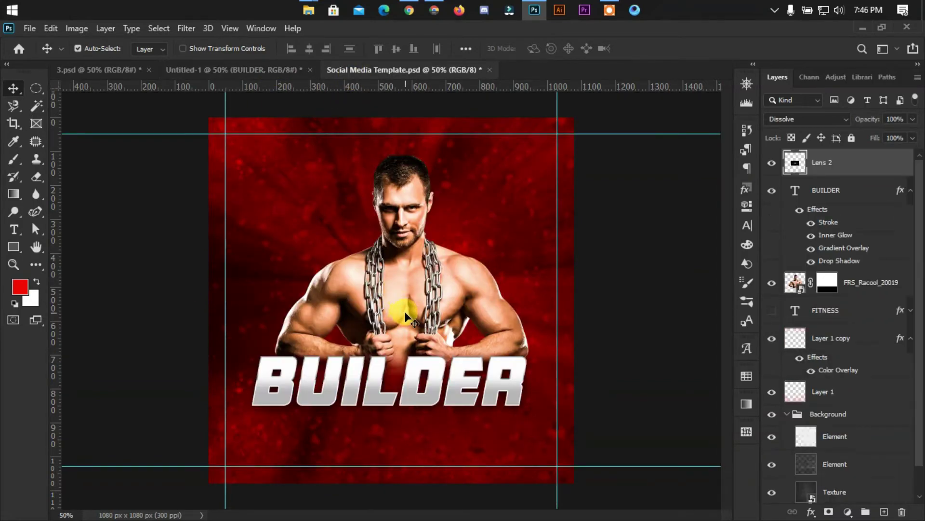
{"action": "left_click", "coordinate": [817, 121]}
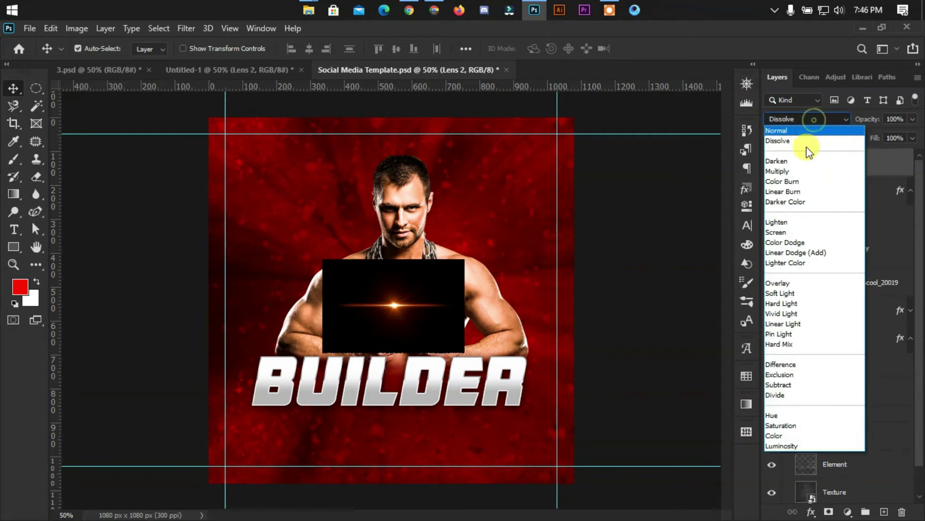
{"action": "left_click", "coordinate": [782, 234]}
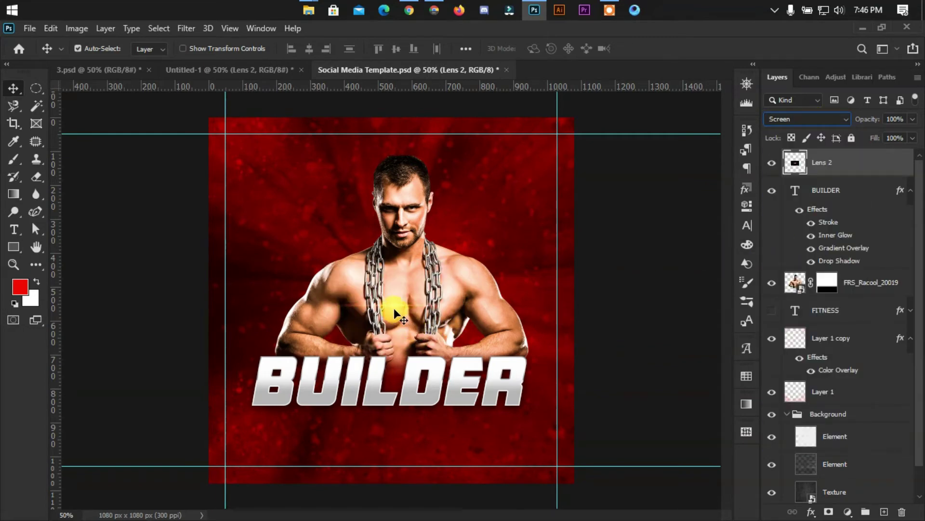
{"action": "left_click_drag", "start_coordinate": [394, 308], "coordinate": [527, 360]}
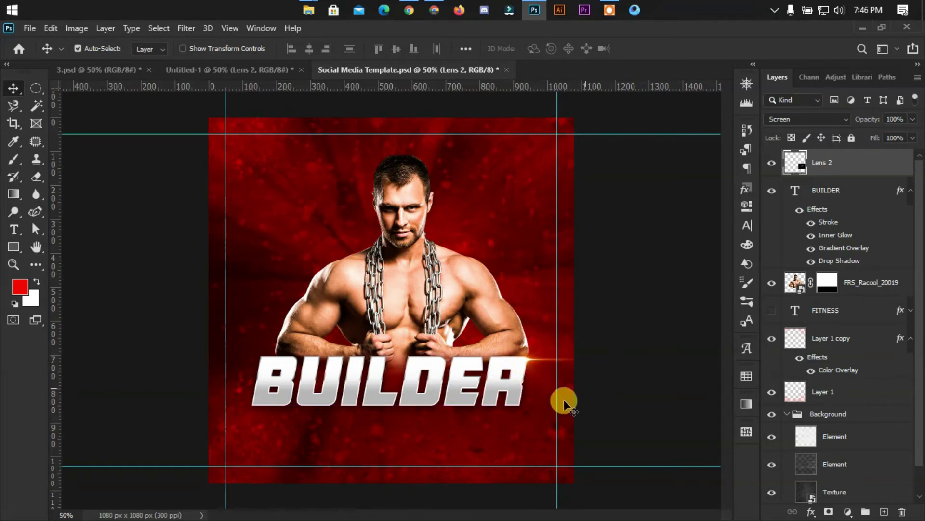
Duplicate the flare to BUILDER's left end, scale it to about 81%, and shift the man left.
{"action": "left_click_drag", "start_coordinate": [528, 358], "coordinate": [256, 408]}
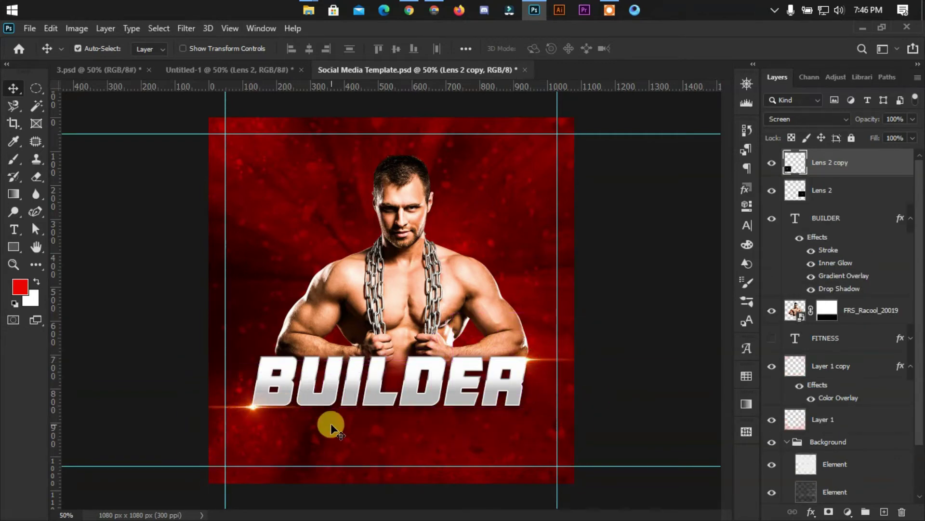
{"action": "key", "text": "Right"}
{"action": "key", "text": "Right"}
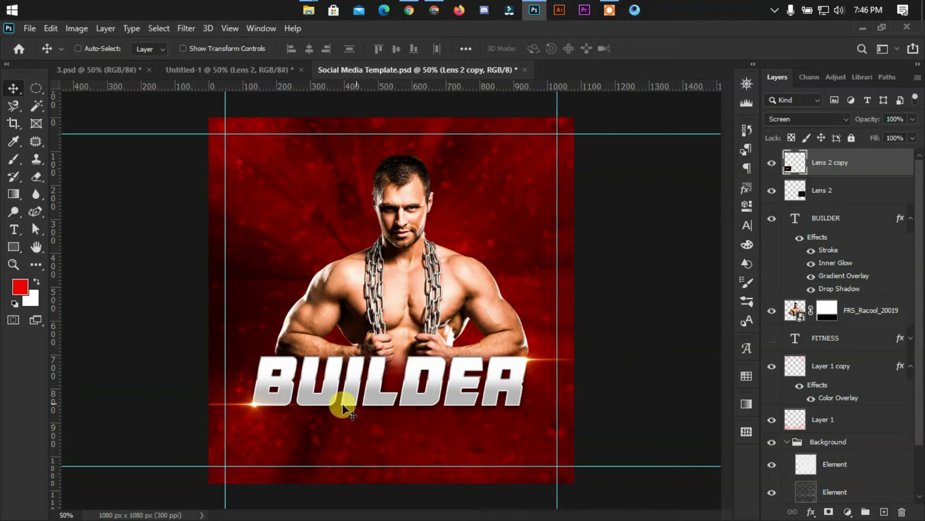
{"action": "key", "text": "ctrl+t"}
{"action": "left_click_drag", "start_coordinate": [182, 404], "coordinate": [191, 404]}
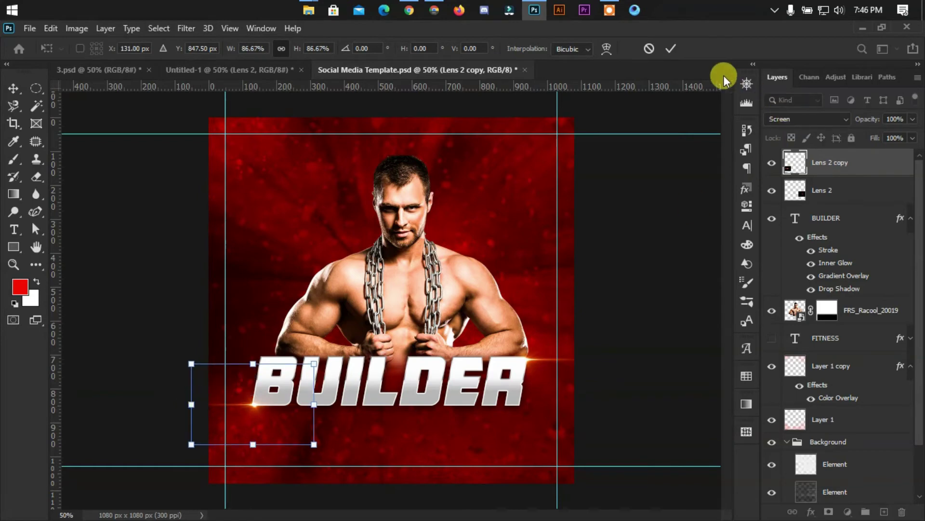
{"action": "left_click", "coordinate": [671, 49]}
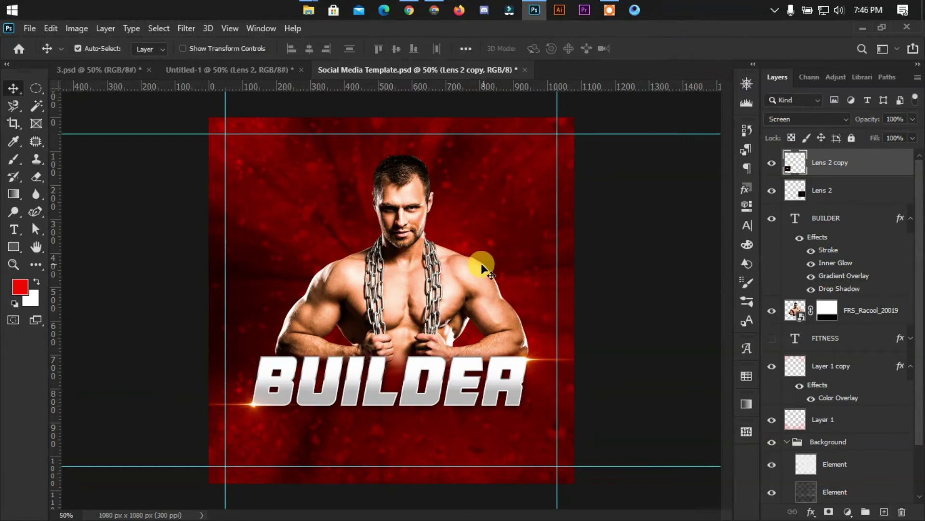
{"action": "left_click_drag", "start_coordinate": [481, 263], "coordinate": [440, 259]}
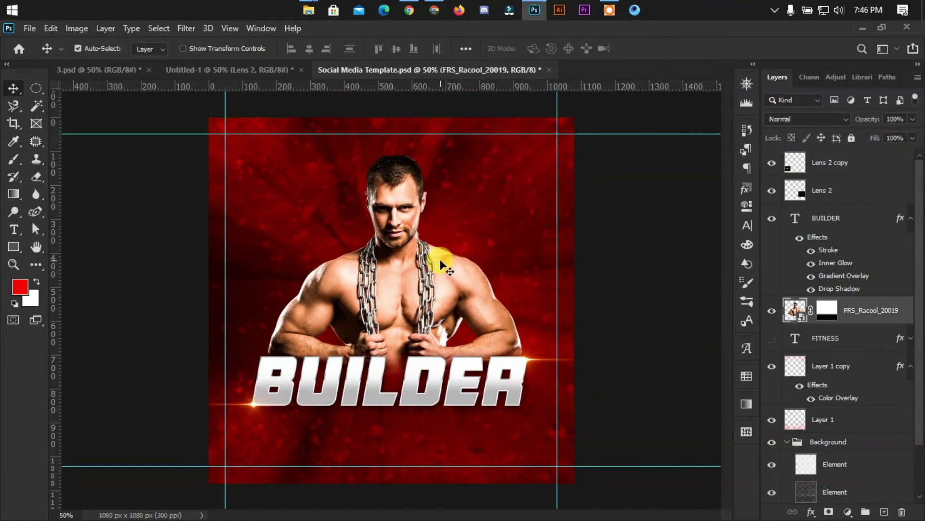
{"action": "left_click", "coordinate": [686, 351]}
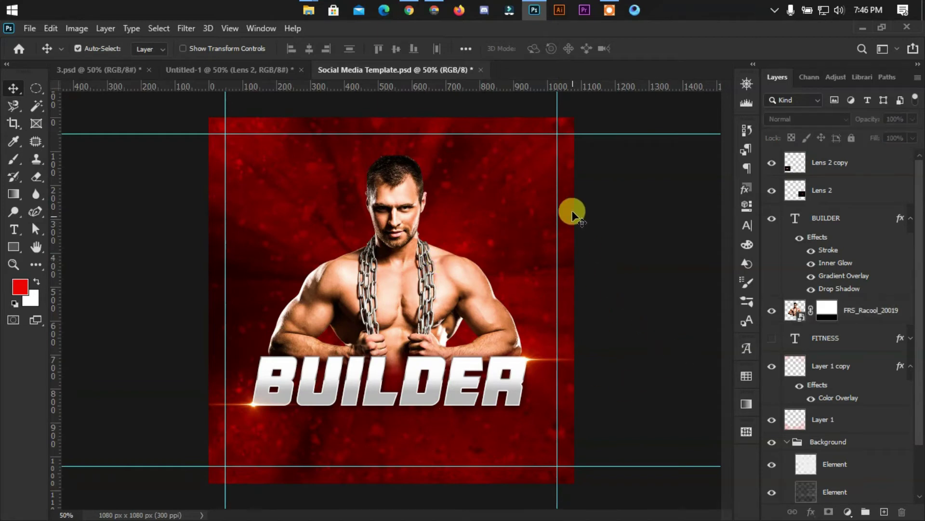
Copy BUILDER from Untitled-1, stack it below FRS_Racool_2019, and move it near the top.
{"action": "left_click", "coordinate": [215, 69]}
{"action": "mouse_move", "coordinate": [413, 179]}
{"action": "left_mouse_down"}
{"action": "mouse_move", "coordinate": [394, 180]}
{"action": "mouse_move", "coordinate": [436, 227]}
{"action": "left_mouse_up"}
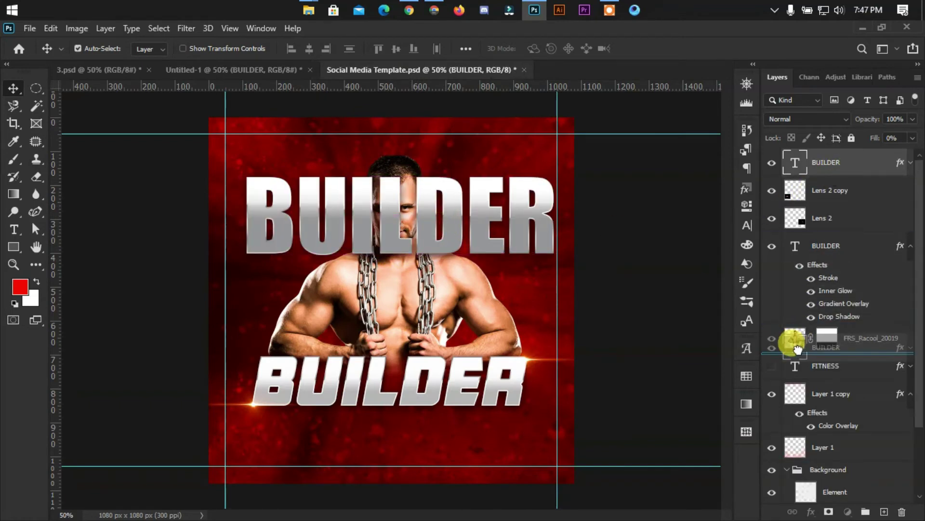
{"action": "left_click_drag", "start_coordinate": [826, 162], "coordinate": [796, 351]}
{"action": "left_click_drag", "start_coordinate": [480, 220], "coordinate": [480, 200]}
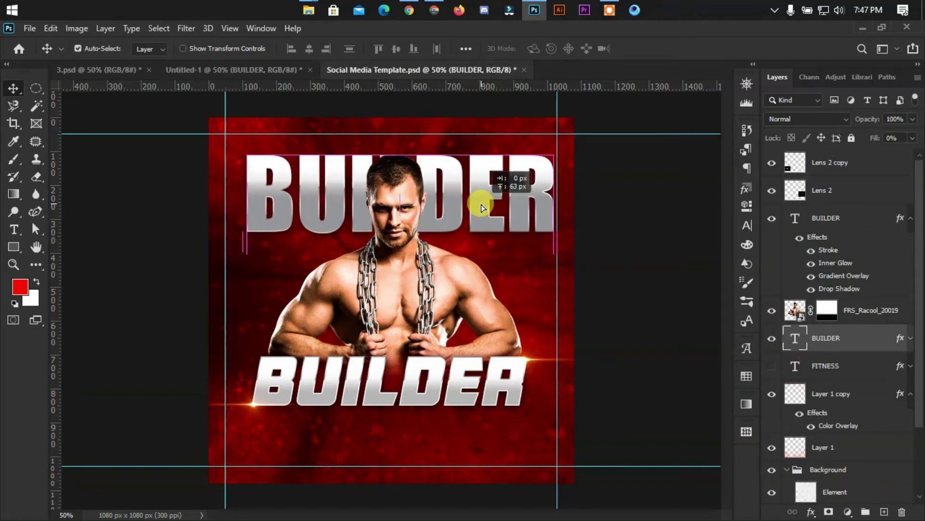
Retype the copied headline as FITNESS and shift it slightly left.
{"action": "double_click", "coordinate": [481, 200]}
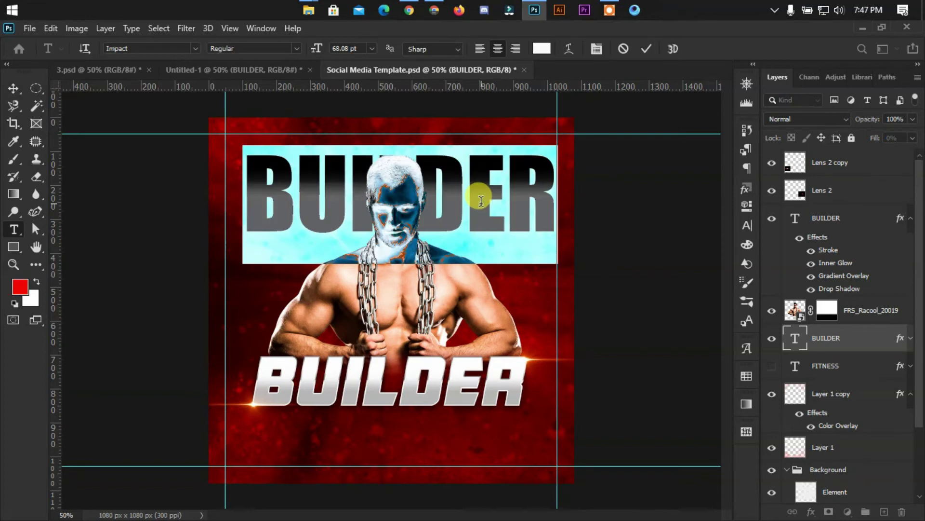
{"action": "key", "text": "BackSpace"}
{"action": "type", "text": "FIT"}
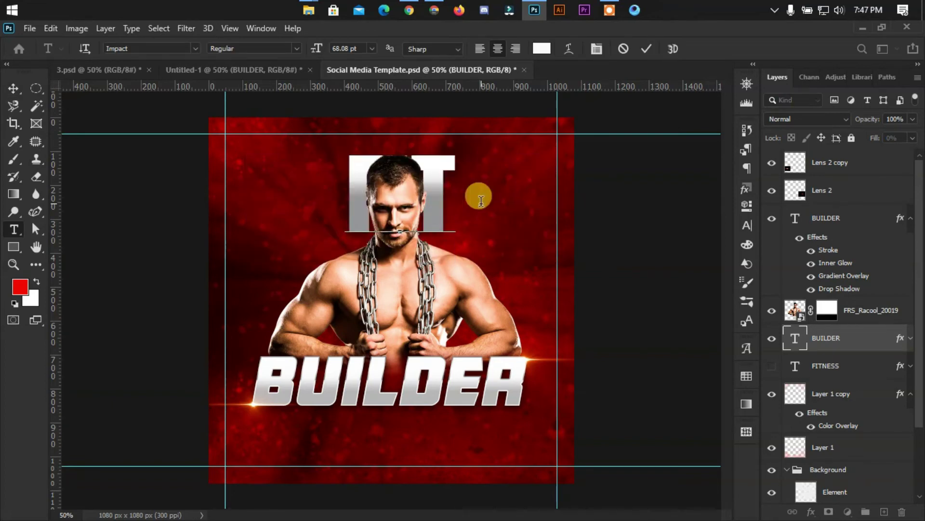
{"action": "type", "text": "NESS"}
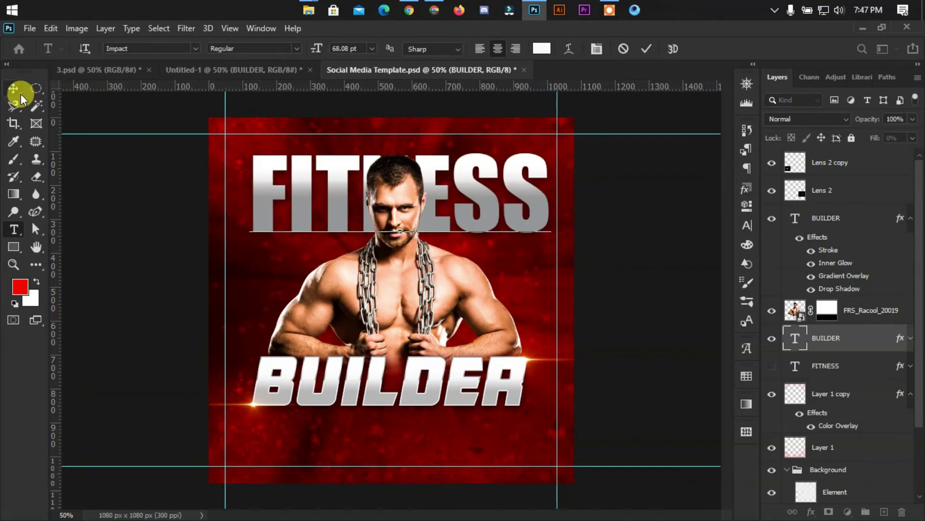
{"action": "left_click", "coordinate": [19, 95]}
{"action": "left_click_drag", "start_coordinate": [516, 190], "coordinate": [514, 191]}
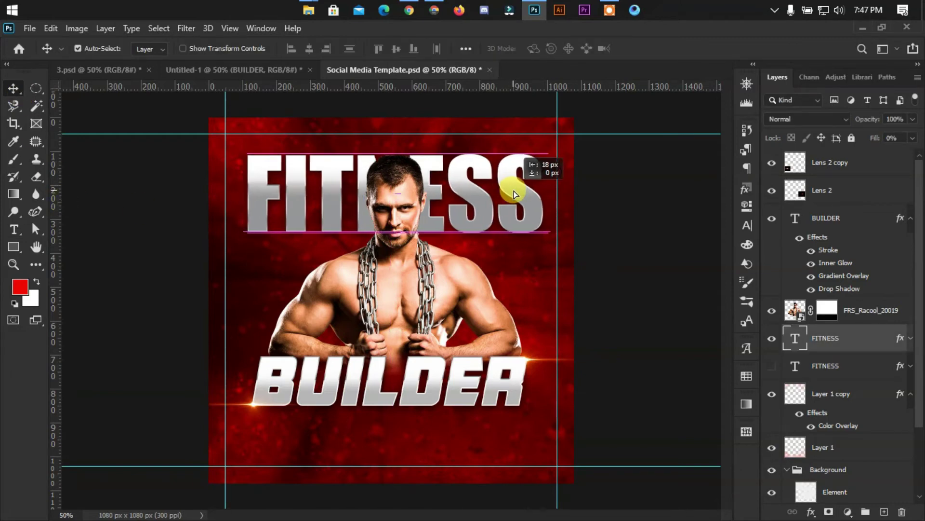
Turn off FITNESS's Gradient Overlay so only its outline shows.
{"action": "right_click", "coordinate": [833, 340]}
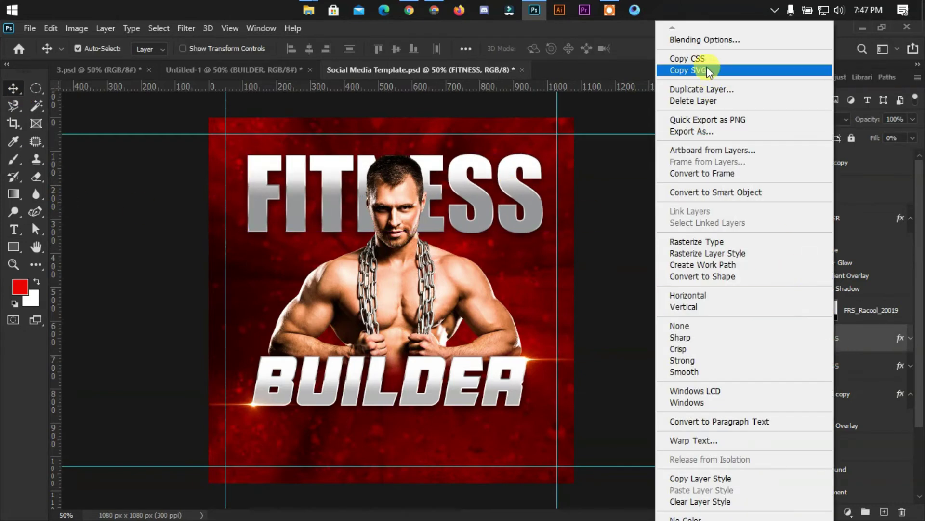
{"action": "left_click", "coordinate": [705, 40]}
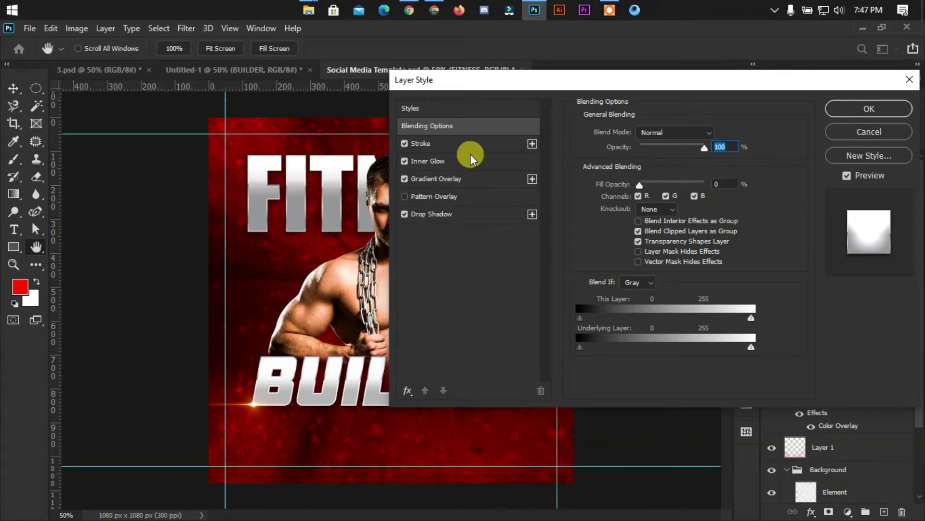
{"action": "left_click_drag", "start_coordinate": [599, 78], "coordinate": [760, 76]}
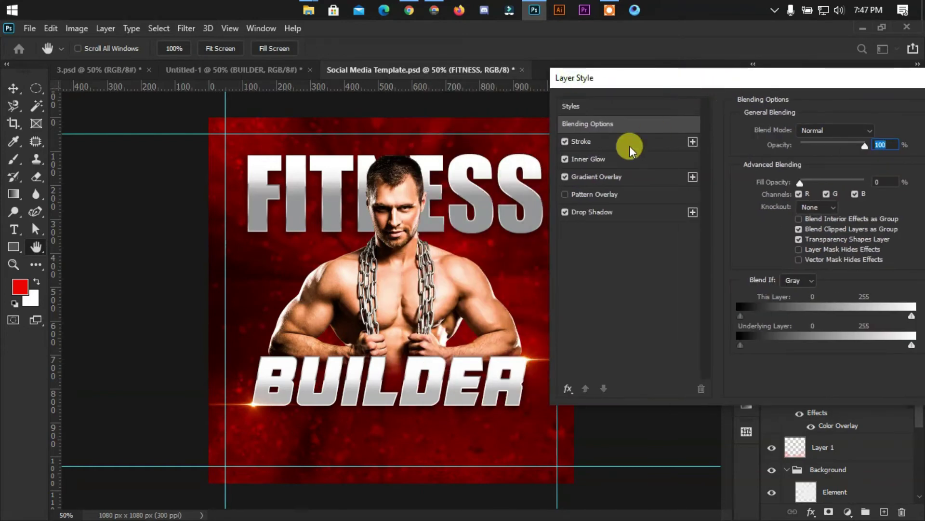
{"action": "left_click", "coordinate": [566, 177]}
{"action": "mouse_move", "coordinate": [770, 78]}
{"action": "left_mouse_down"}
{"action": "mouse_move", "coordinate": [692, 94]}
{"action": "mouse_move", "coordinate": [609, 95]}
{"action": "left_mouse_up"}
{"action": "left_click", "coordinate": [874, 124]}
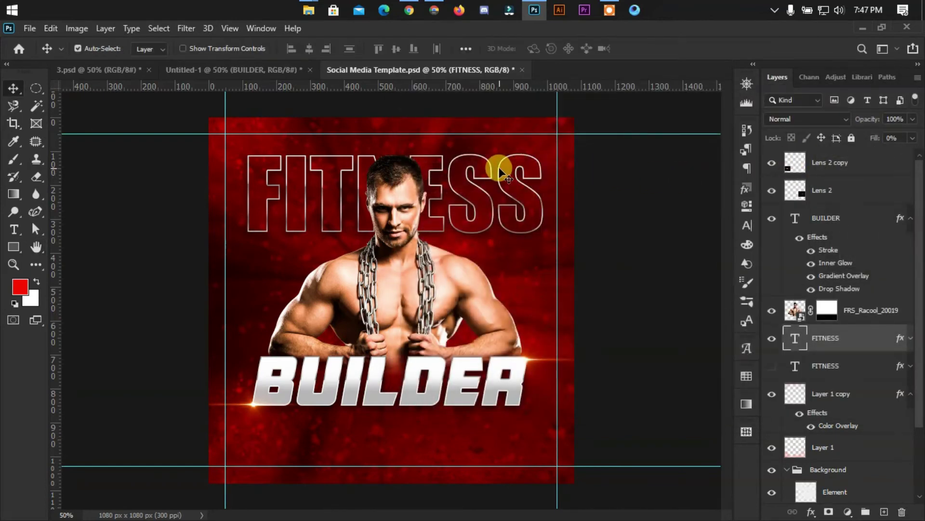
Duplicate FITNESS into a second outlined row just below it.
{"action": "mouse_move", "coordinate": [501, 180]}
{"action": "left_mouse_down"}
{"action": "mouse_move", "coordinate": [516, 179]}
{"action": "mouse_move", "coordinate": [511, 264]}
{"action": "left_mouse_up"}
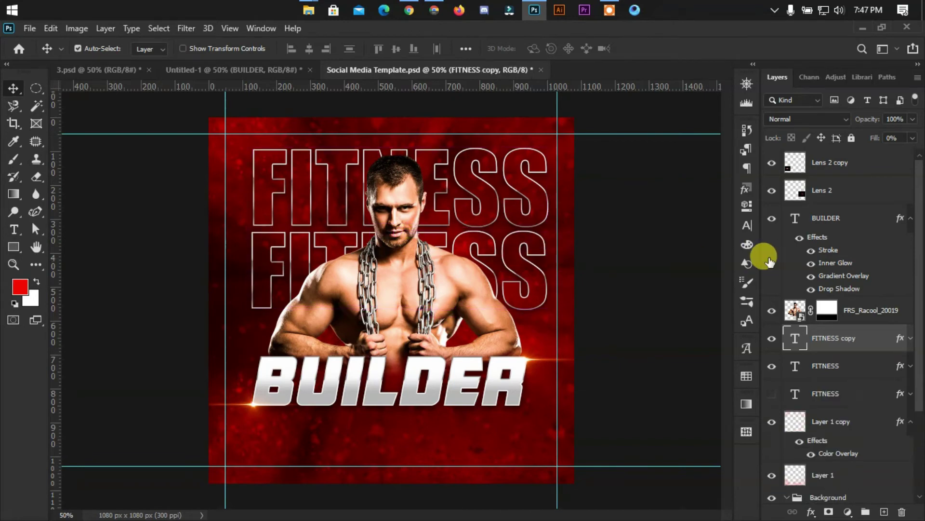
{"action": "left_click", "coordinate": [845, 374], "text": "shift"}
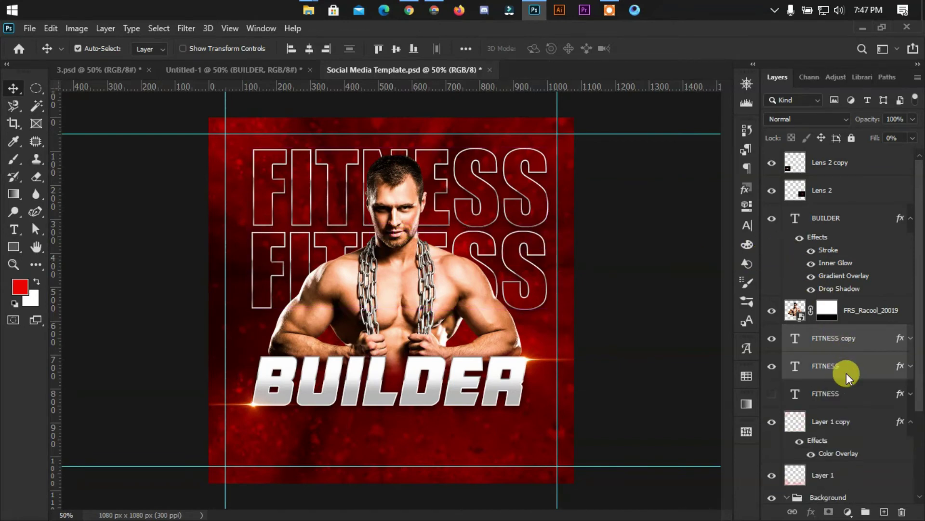
{"action": "left_click", "coordinate": [621, 356]}
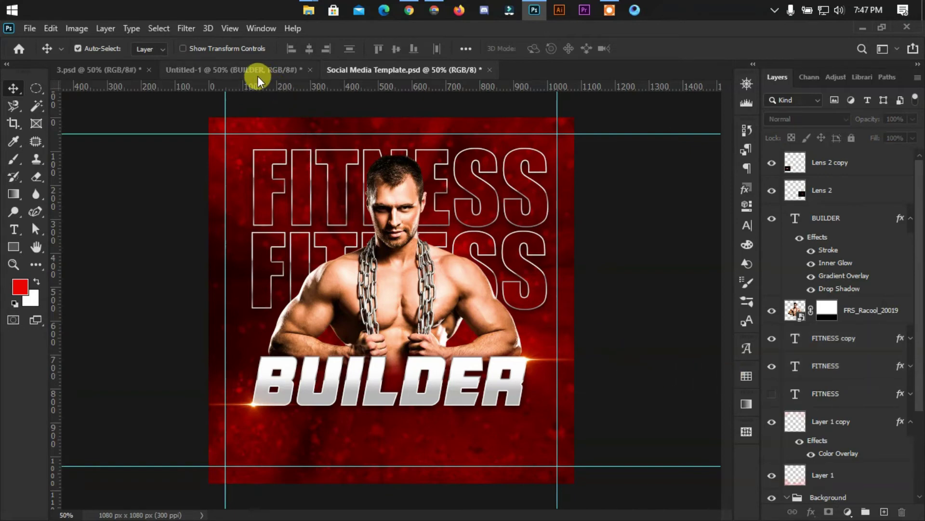
Type white 'STREET BODY BUILDER' below BUILDER and scale it down to about 51%.
{"action": "left_click", "coordinate": [13, 229]}
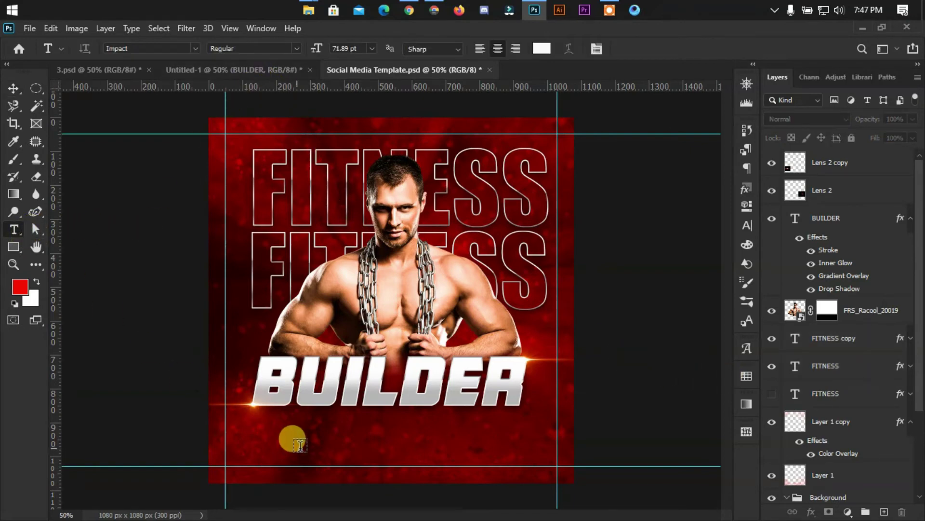
{"action": "left_click", "coordinate": [326, 443]}
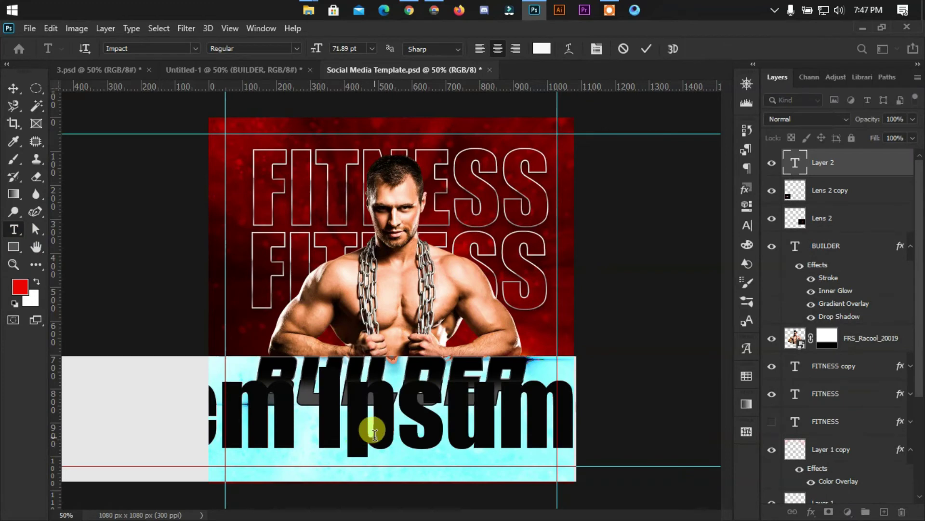
{"action": "type", "text": "STRE"}
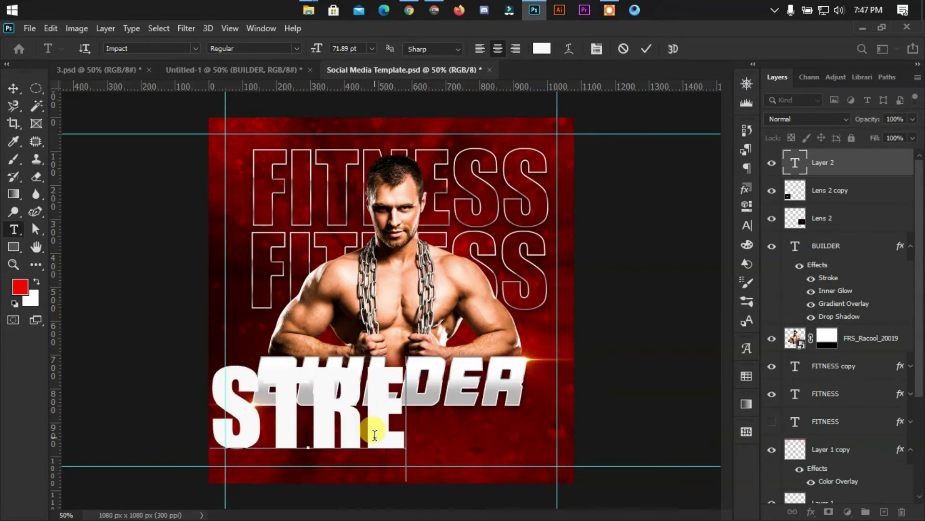
{"action": "type", "text": "ET B"}
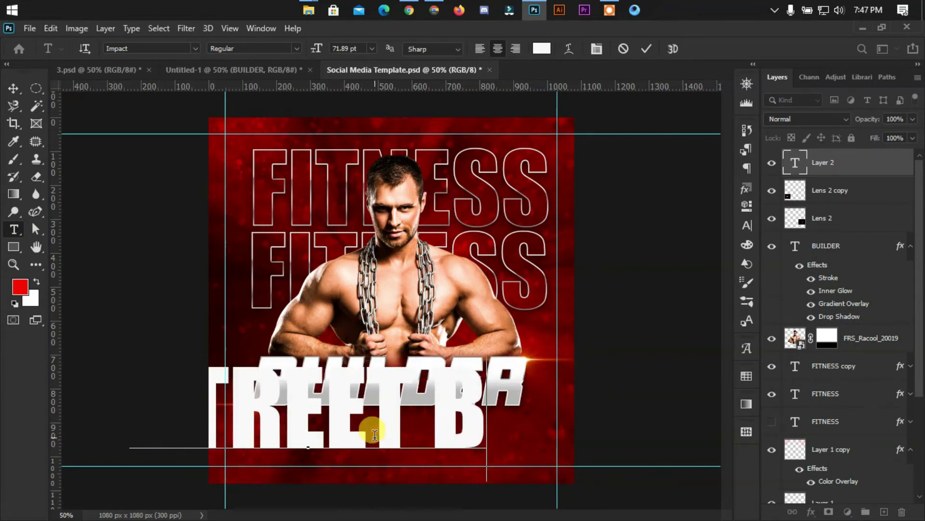
{"action": "type", "text": "ODU"}
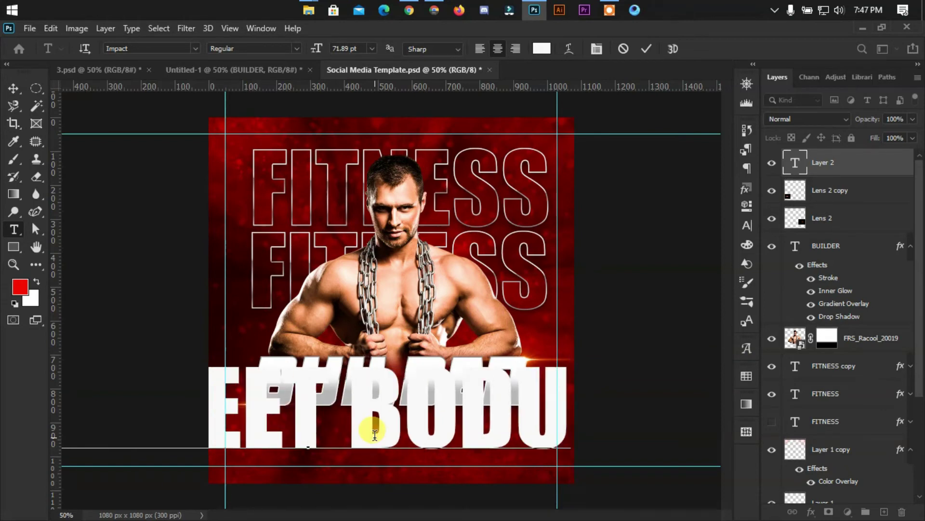
{"action": "key", "text": "BackSpace"}
{"action": "type", "text": "Y B"}
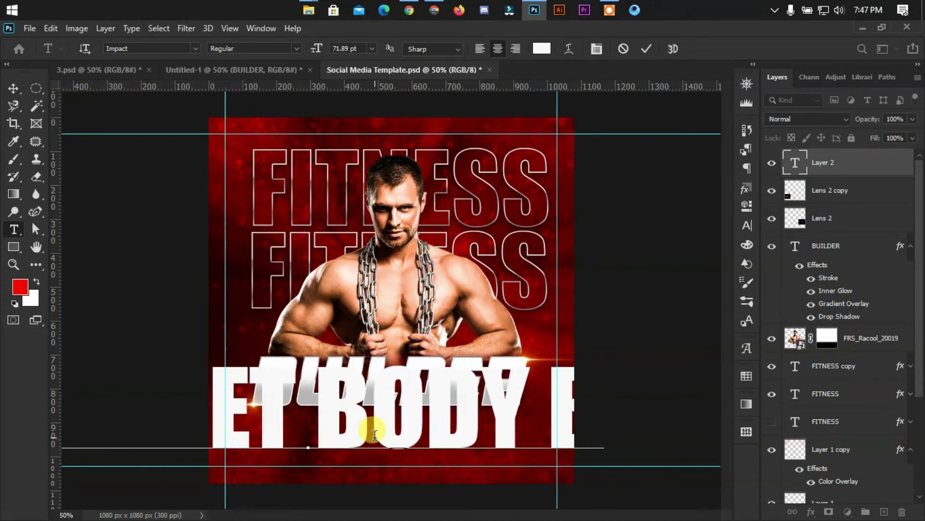
{"action": "type", "text": "UILDER"}
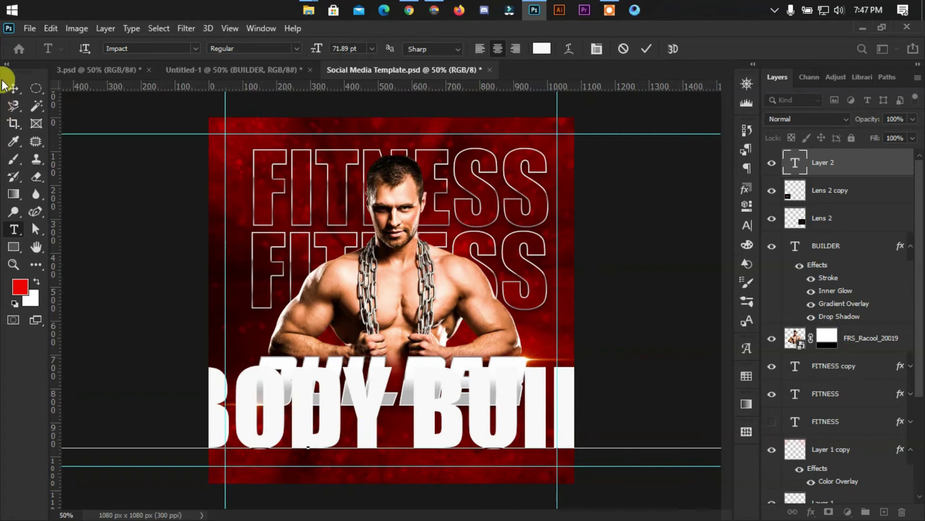
{"action": "left_click", "coordinate": [14, 88]}
{"action": "key", "text": "ctrl+t"}
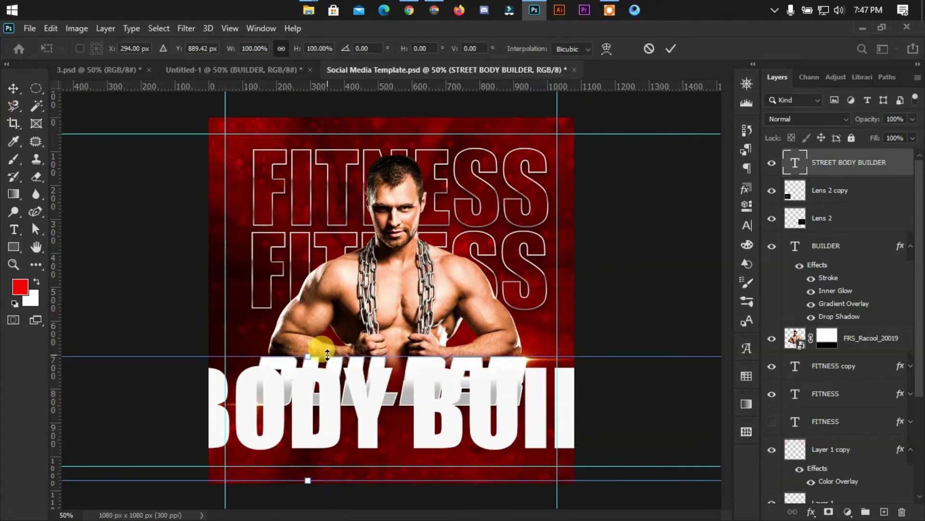
{"action": "mouse_move", "coordinate": [355, 358]}
{"action": "left_mouse_down"}
{"action": "mouse_move", "coordinate": [354, 382]}
{"action": "mouse_move", "coordinate": [420, 418]}
{"action": "left_mouse_up"}
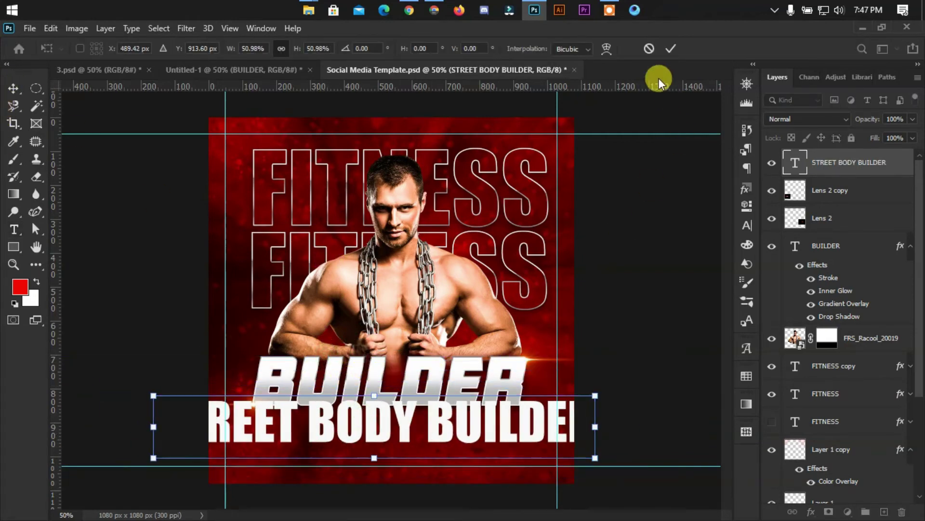
Apply the resize and set the tagline to the Gobold font at 8 pt.
{"action": "left_click", "coordinate": [668, 60]}
{"action": "left_click", "coordinate": [747, 226]}
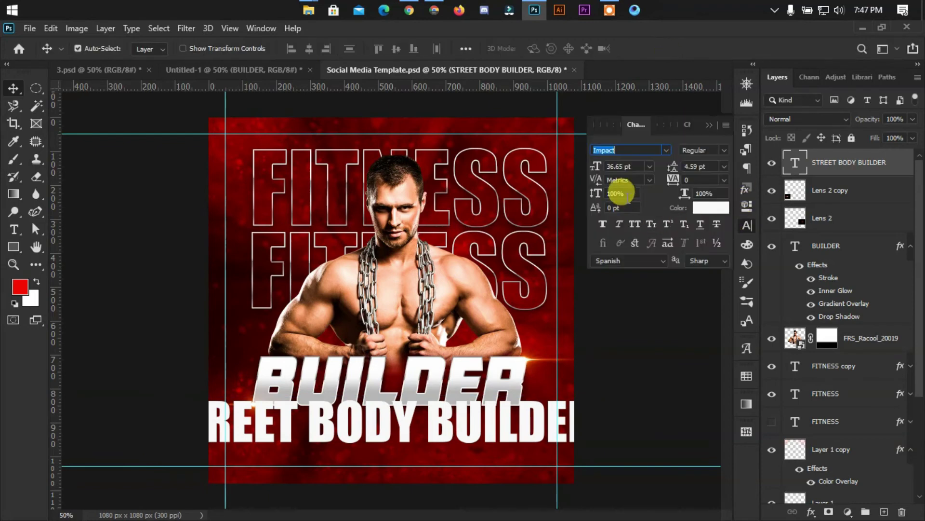
{"action": "left_click", "coordinate": [649, 167]}
{"action": "left_click", "coordinate": [643, 209]}
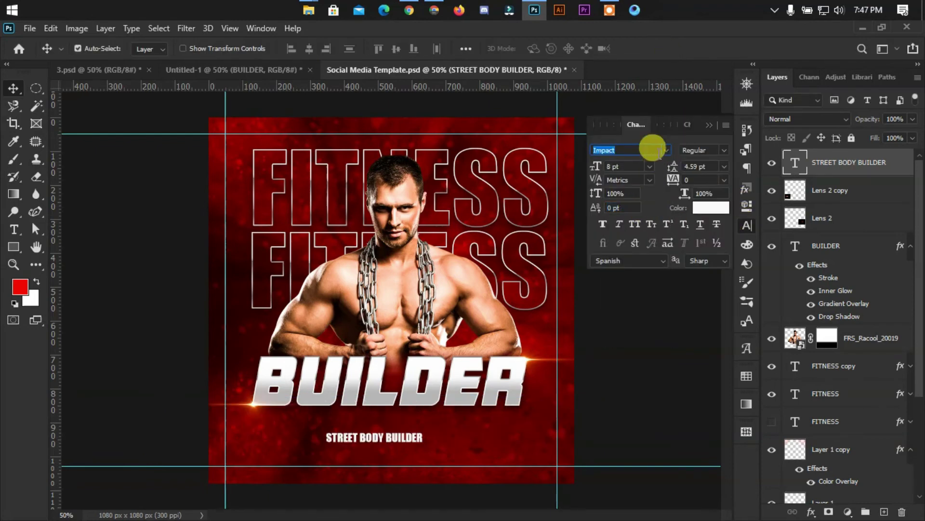
{"action": "left_click", "coordinate": [666, 150]}
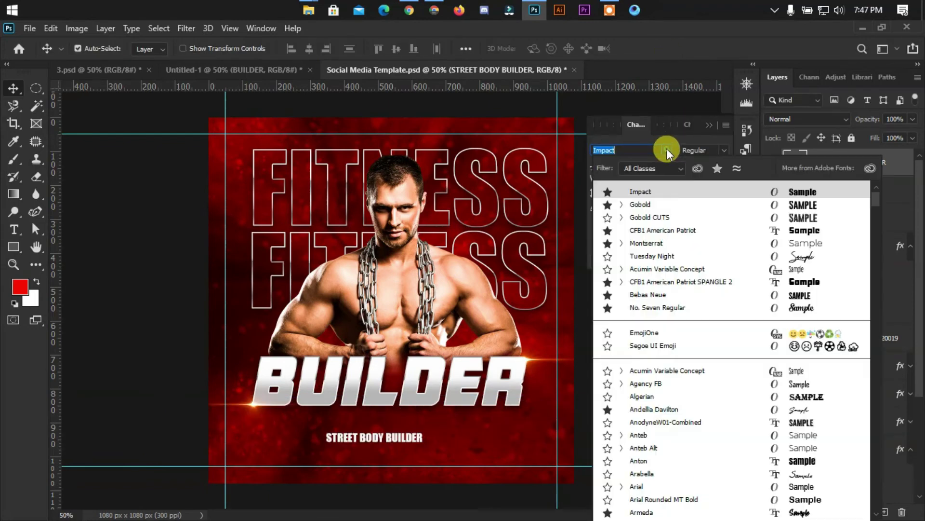
{"action": "left_click", "coordinate": [659, 205]}
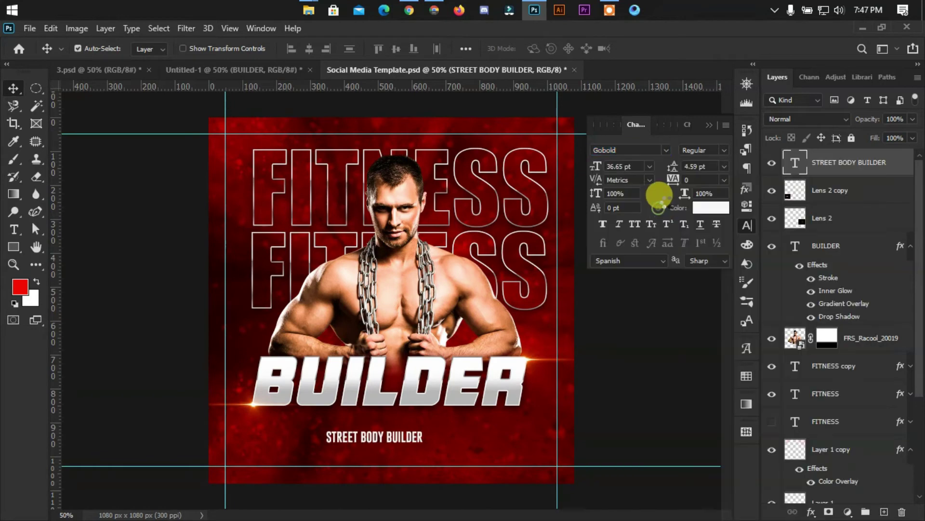
Set tracking to 740, keep the size at 8 pt, and move the tagline just under BUILDER.
{"action": "left_click", "coordinate": [725, 180]}
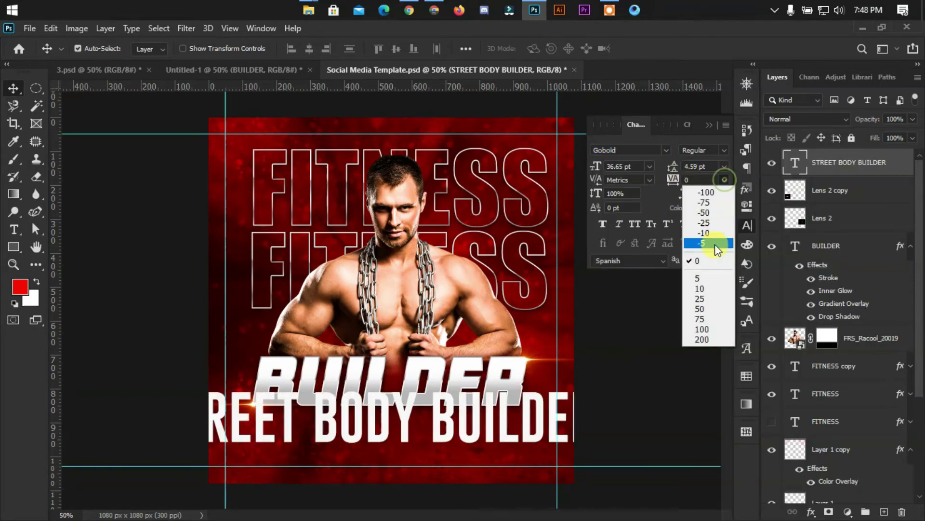
{"action": "left_click", "coordinate": [697, 179]}
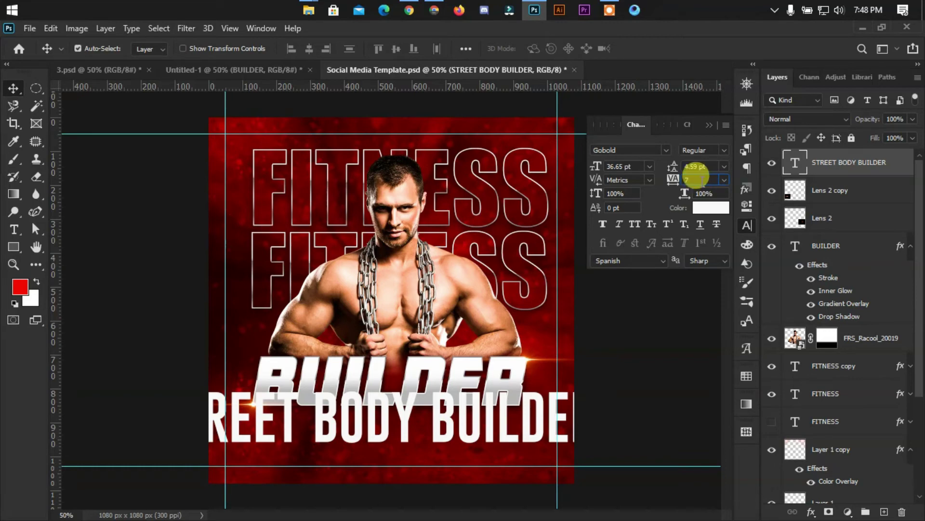
{"action": "type", "text": "740"}
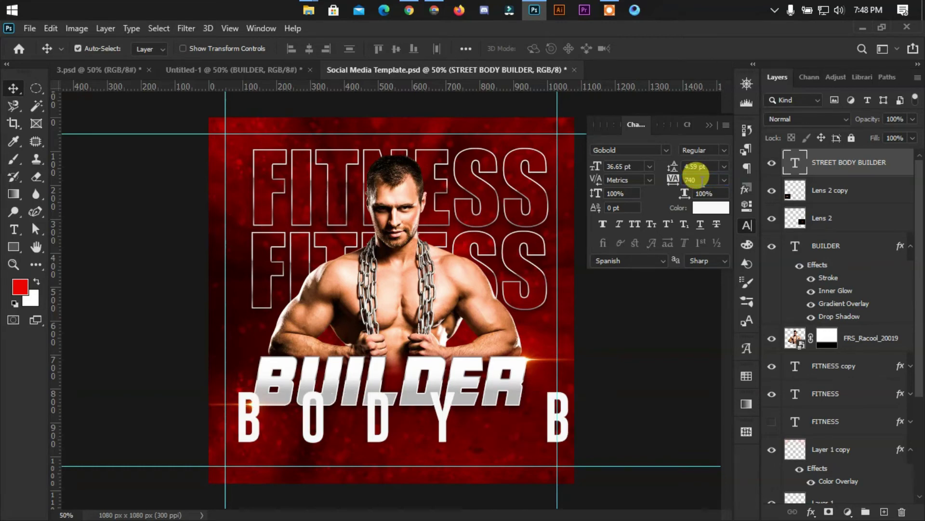
{"action": "key", "text": "Return"}
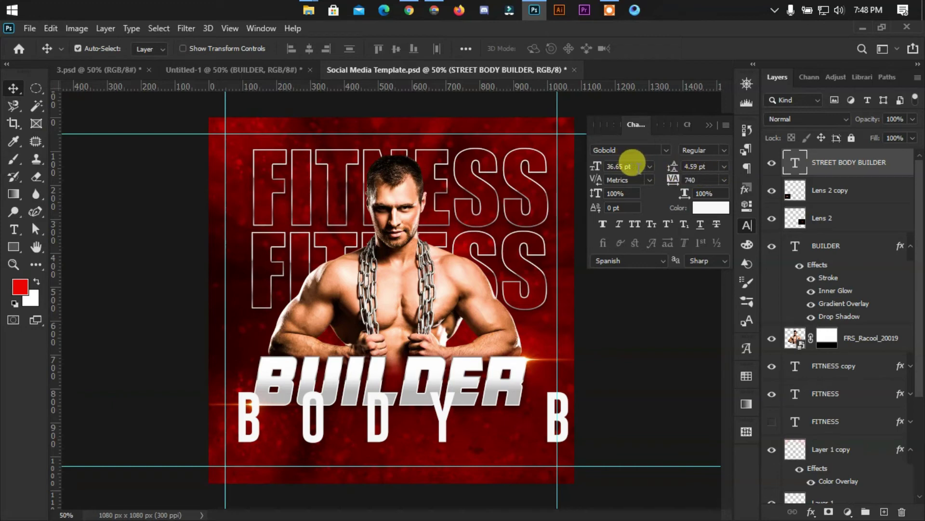
{"action": "left_click", "coordinate": [650, 166]}
{"action": "left_click", "coordinate": [627, 206]}
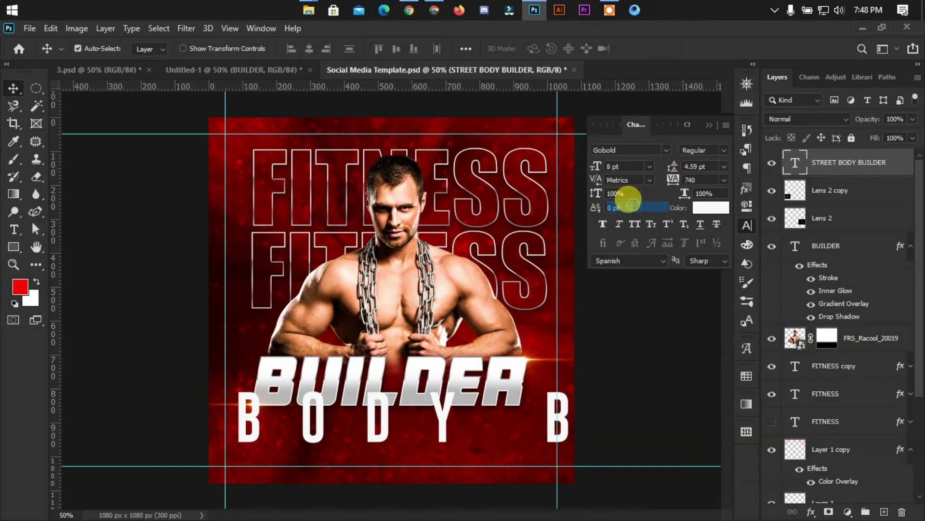
{"action": "left_click", "coordinate": [709, 125]}
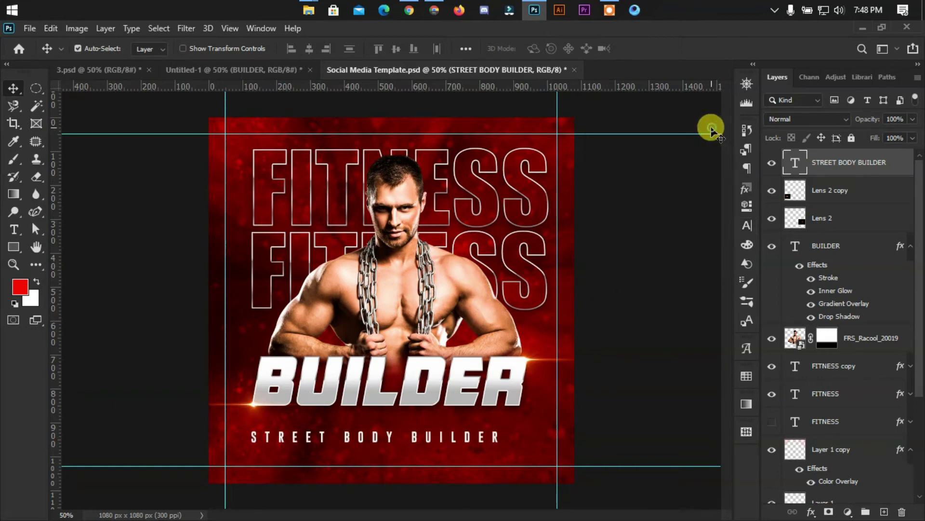
{"action": "left_click_drag", "start_coordinate": [436, 443], "coordinate": [445, 429]}
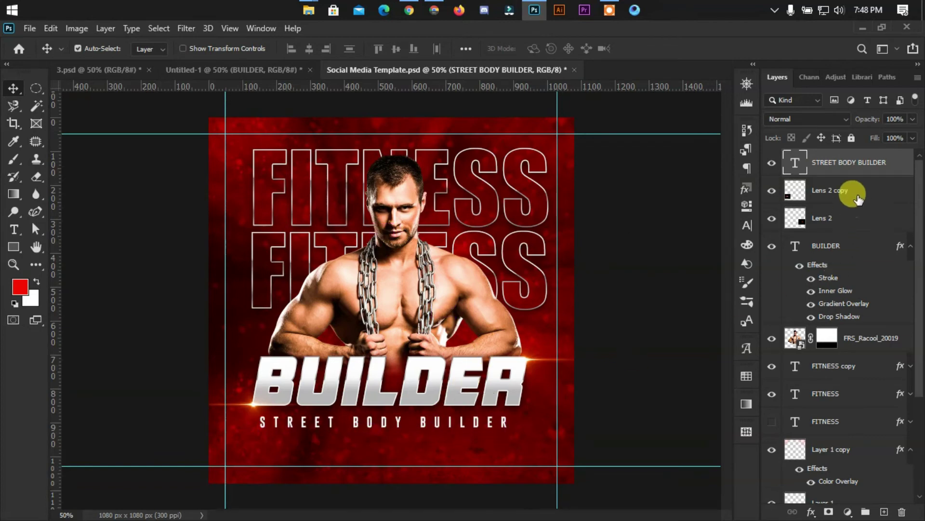
Give the STREET BODY BUILDER subtitle Gradient Overlay and Drop Shadow layer effects.
{"action": "right_click", "coordinate": [848, 162]}
{"action": "left_click", "coordinate": [709, 40]}
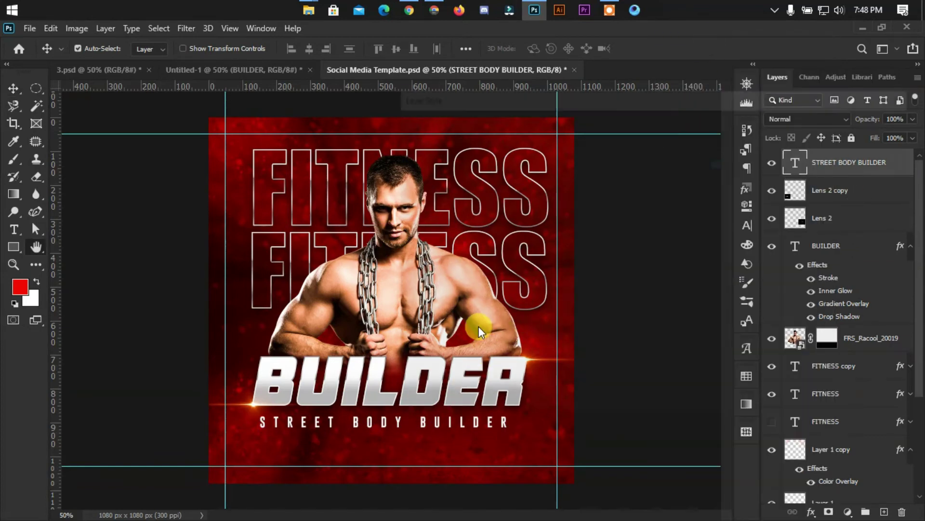
{"action": "left_click", "coordinate": [439, 194]}
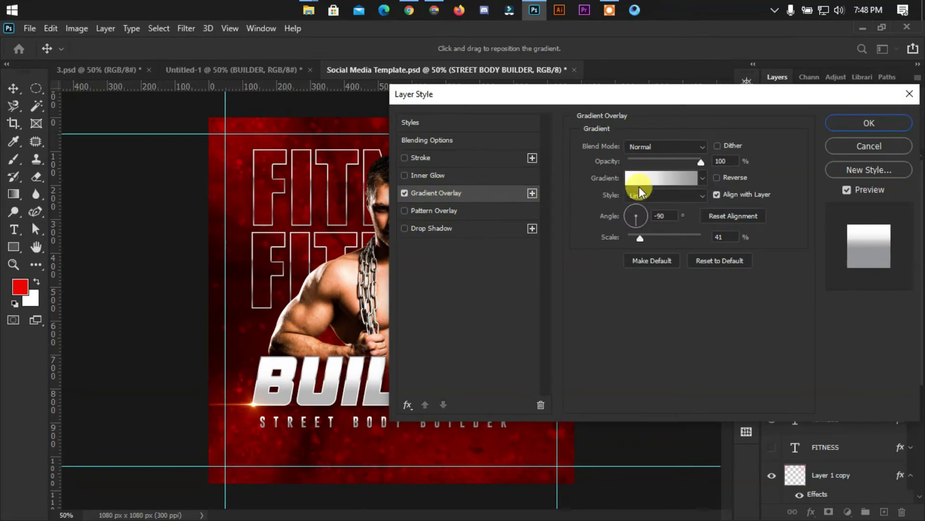
{"action": "left_click_drag", "start_coordinate": [666, 97], "coordinate": [765, 93]}
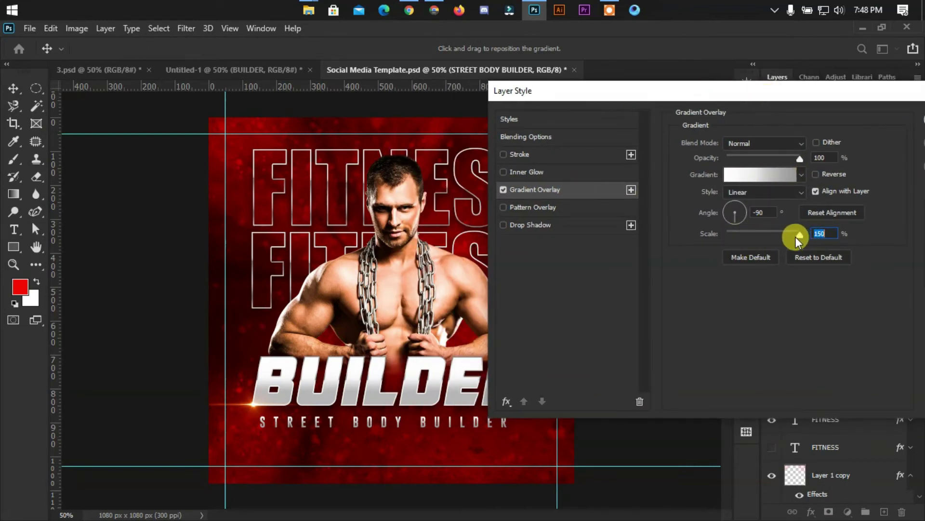
{"action": "left_click_drag", "start_coordinate": [764, 236], "coordinate": [752, 233]}
{"action": "left_click", "coordinate": [542, 231]}
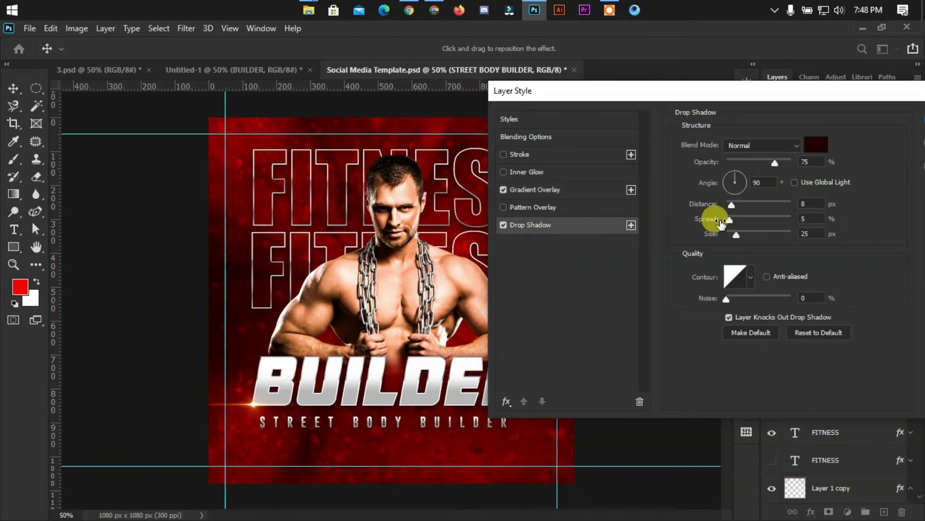
{"action": "left_click_drag", "start_coordinate": [863, 89], "coordinate": [706, 114]}
{"action": "left_click", "coordinate": [794, 146]}
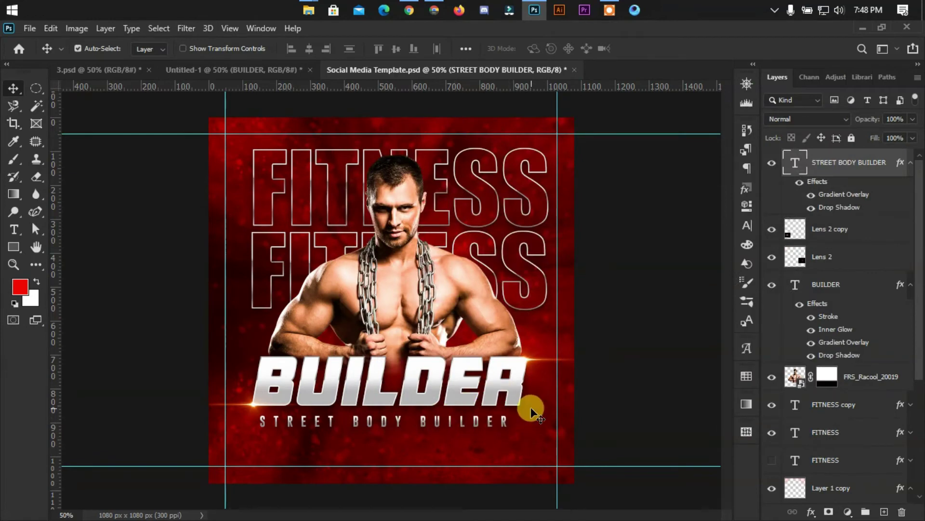
Enlarge the subtitle to about 102% to match BUILDER's width.
{"action": "key", "text": "ctrl+t"}
{"action": "left_click_drag", "start_coordinate": [518, 410], "coordinate": [521, 412]}
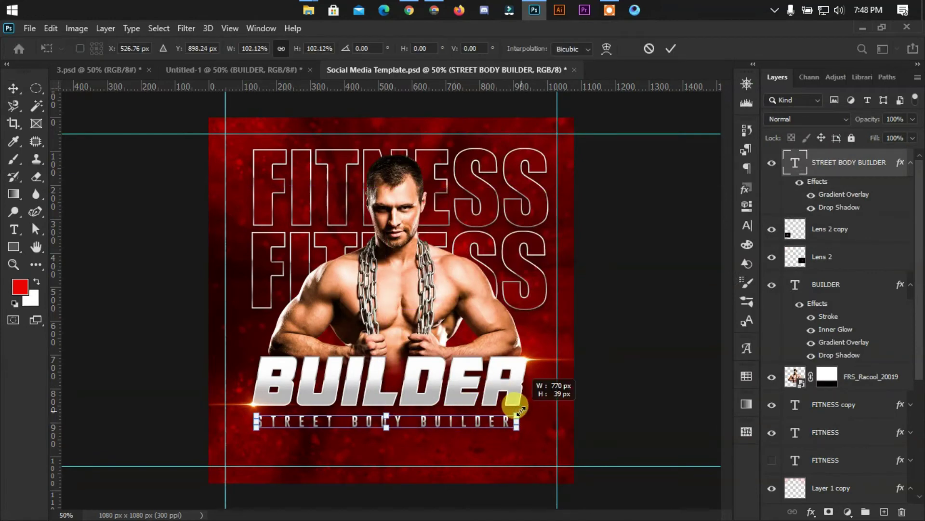
{"action": "left_click", "coordinate": [670, 48]}
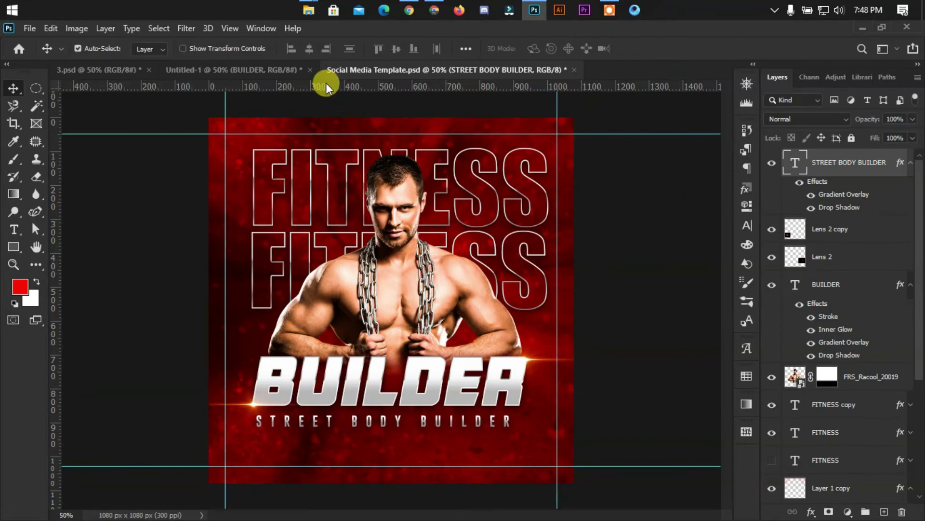
Drag the Lorem ipsum paragraph from Untitled-1 into the poster beneath the STREET BODY BUILDER tagline.
{"action": "left_click", "coordinate": [243, 71]}
{"action": "left_click_drag", "start_coordinate": [380, 383], "coordinate": [393, 77]}
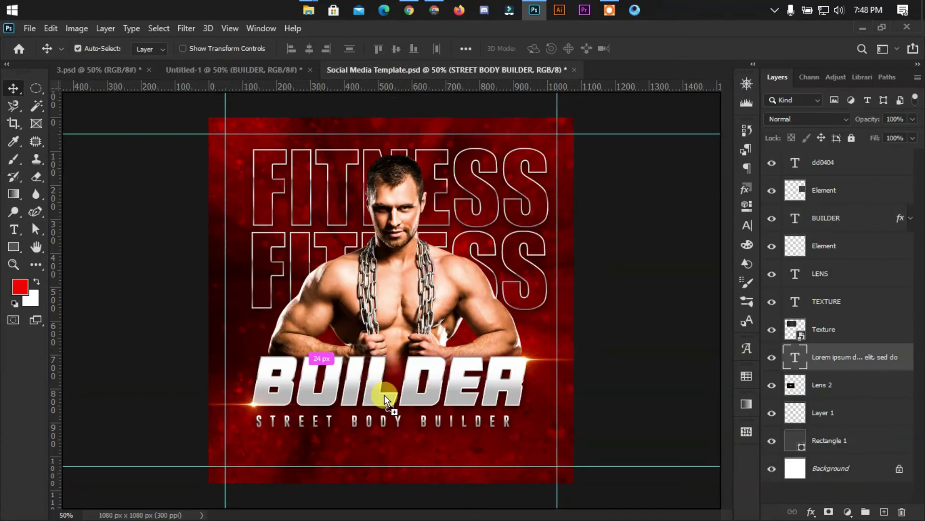
{"action": "left_click_drag", "start_coordinate": [393, 78], "coordinate": [434, 450]}
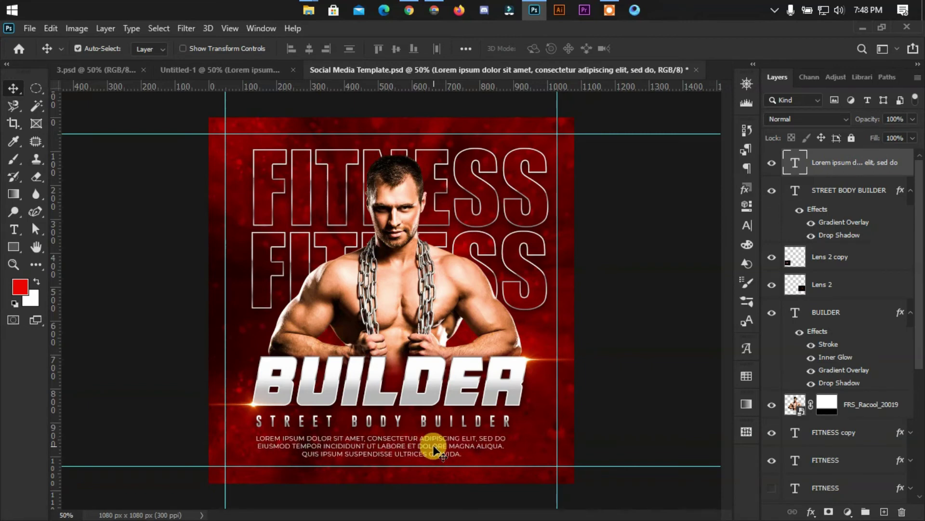
{"action": "left_click", "coordinate": [558, 413]}
Place a vertical guide at the canvas centre using the red background's transform handles.
{"action": "scroll", "coordinate": [920, 415], "scroll_direction": "down", "scroll_amount": 1}
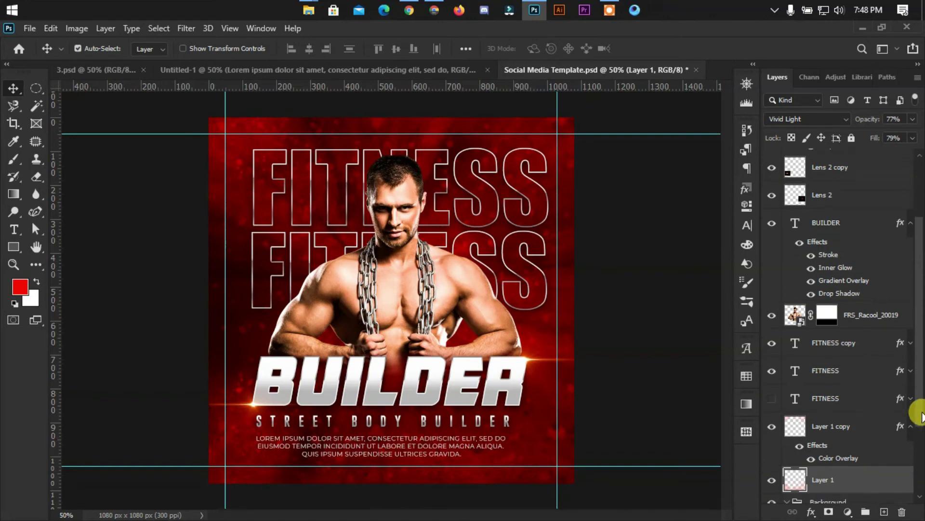
{"action": "scroll", "coordinate": [892, 424], "scroll_direction": "down", "scroll_amount": 2}
{"action": "left_click", "coordinate": [863, 487]}
{"action": "key", "text": "ctrl+t"}
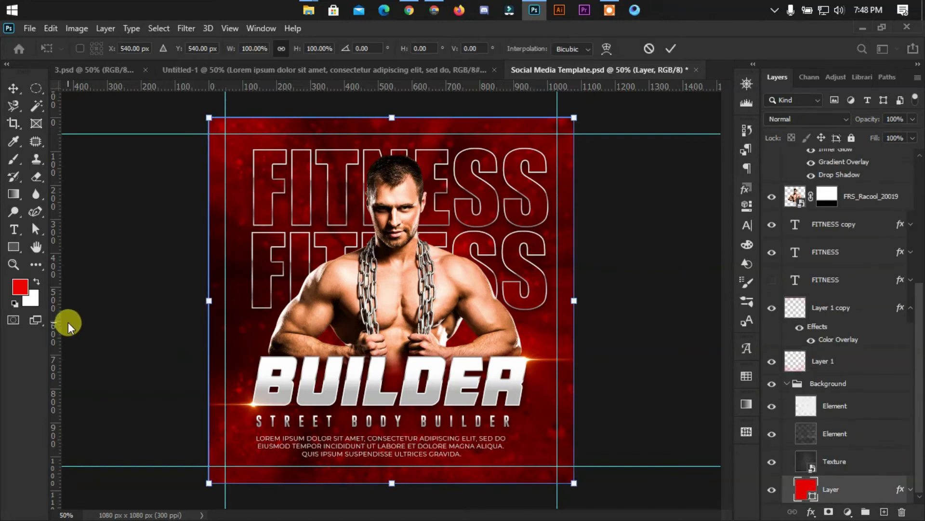
{"action": "left_click_drag", "start_coordinate": [67, 327], "coordinate": [391, 385]}
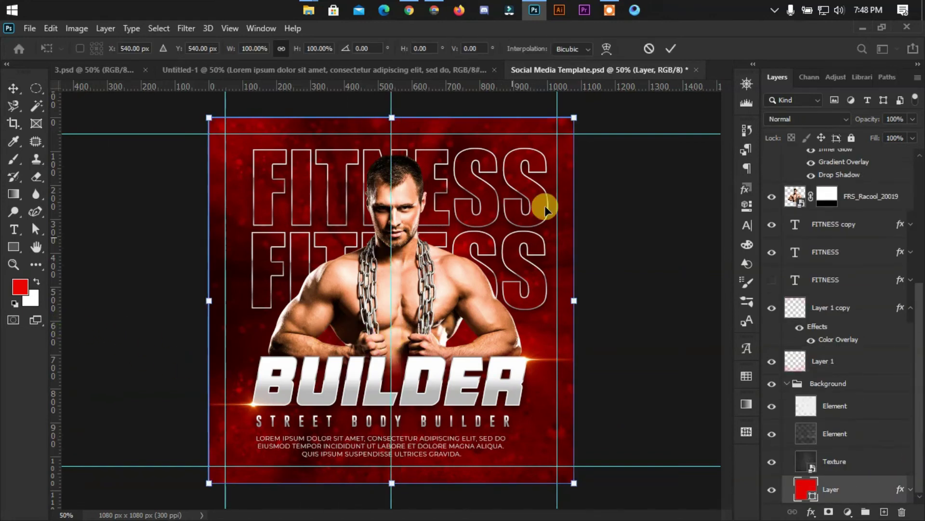
{"action": "left_click", "coordinate": [672, 48]}
Align the man's photo and the BUILDER title on their horizontal centres.
{"action": "left_click", "coordinate": [434, 270]}
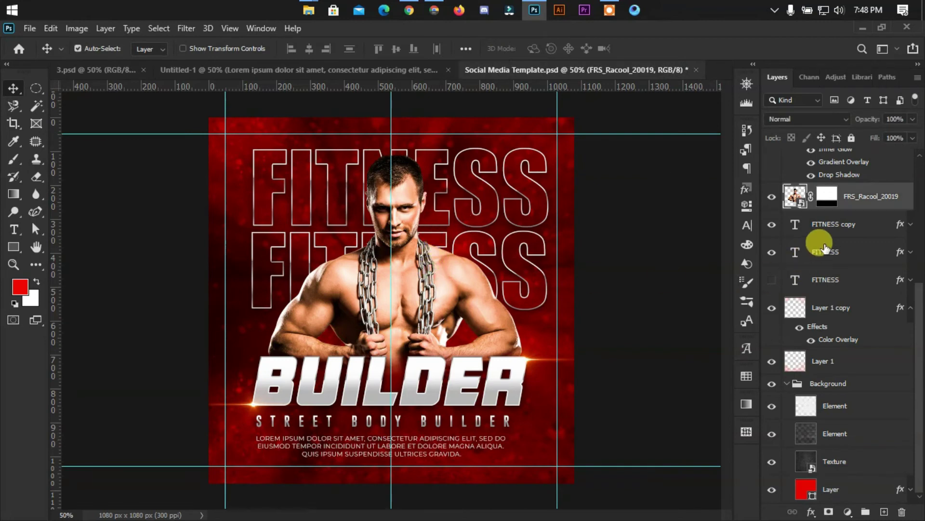
{"action": "scroll", "coordinate": [919, 282], "scroll_direction": "up", "scroll_amount": 1}
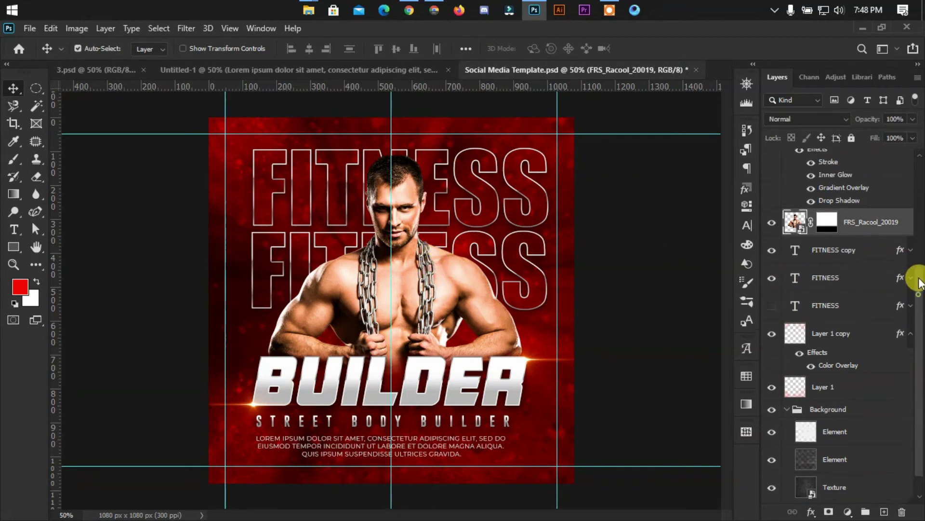
{"action": "scroll", "coordinate": [918, 282], "scroll_direction": "up", "scroll_amount": 1}
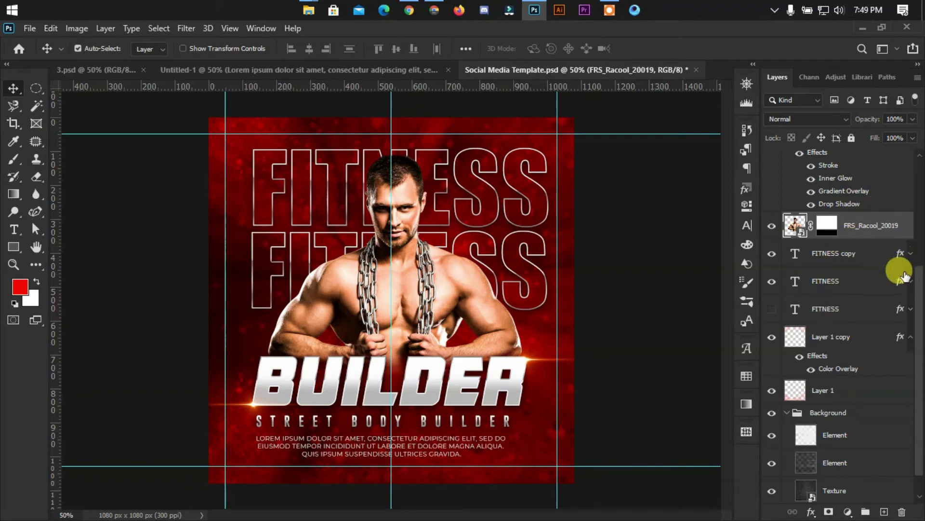
{"action": "scroll", "coordinate": [904, 263], "scroll_direction": "up", "scroll_amount": 2}
{"action": "left_click", "coordinate": [839, 194], "text": "ctrl"}
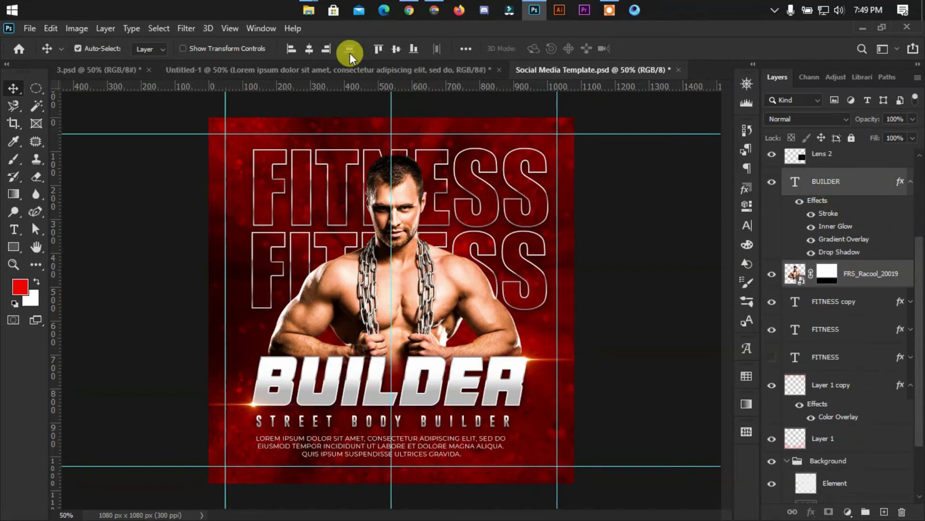
{"action": "left_click", "coordinate": [309, 48]}
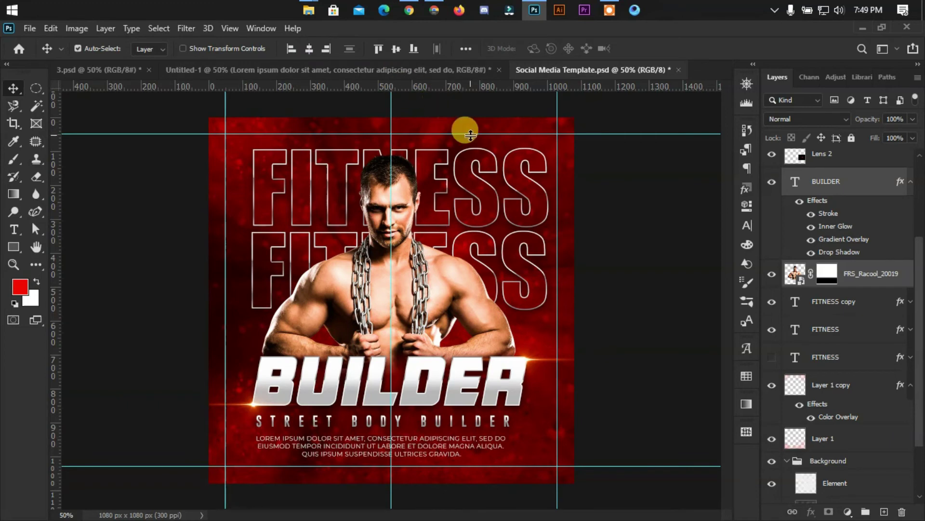
Confirm the photo/BUILDER transform and check the Lens 2 flare layers' visibility.
{"action": "key", "text": "ctrl+t"}
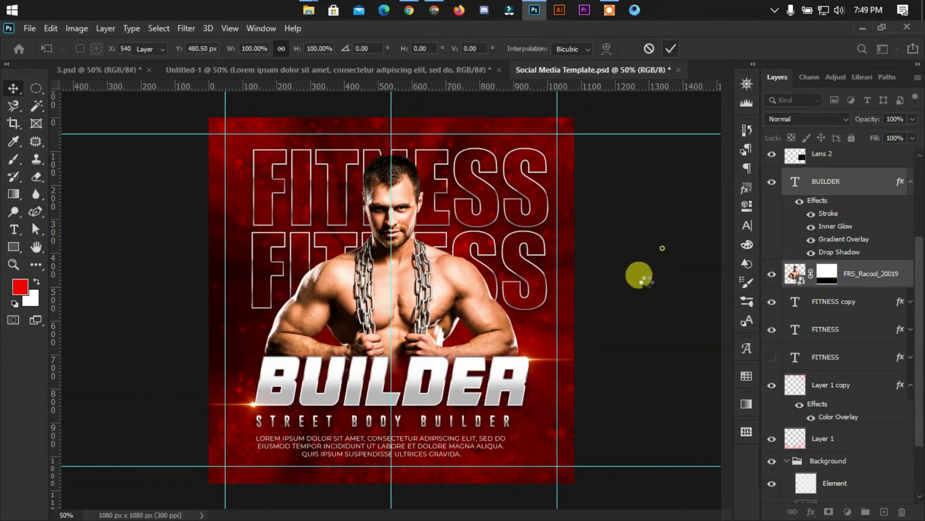
{"action": "left_click", "coordinate": [639, 272]}
{"action": "left_click_drag", "start_coordinate": [823, 164], "coordinate": [819, 163]}
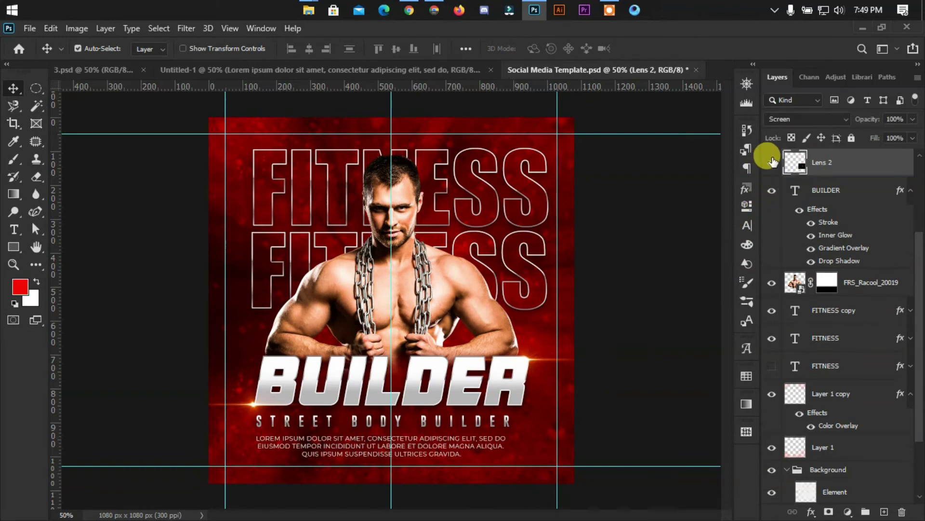
{"action": "left_click", "coordinate": [771, 164]}
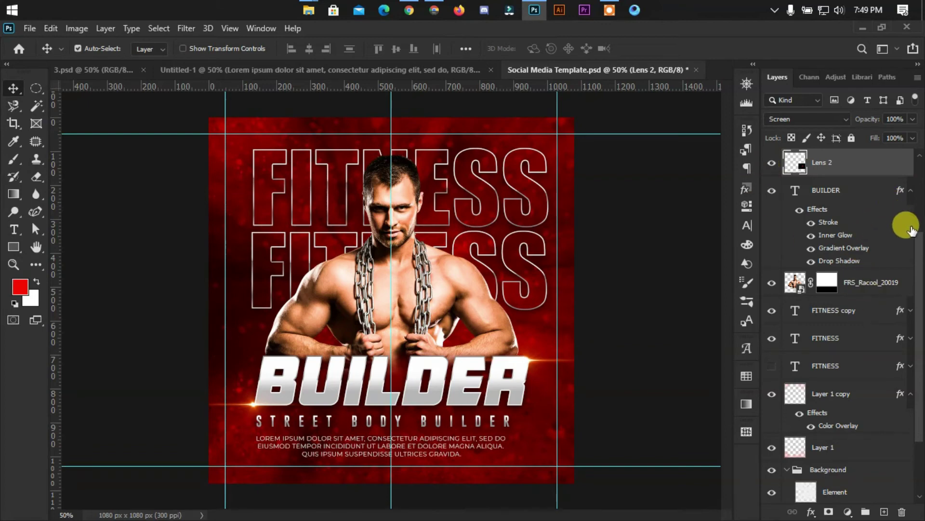
{"action": "scroll", "coordinate": [882, 209], "scroll_direction": "up", "scroll_amount": 3}
{"action": "left_click", "coordinate": [850, 208]}
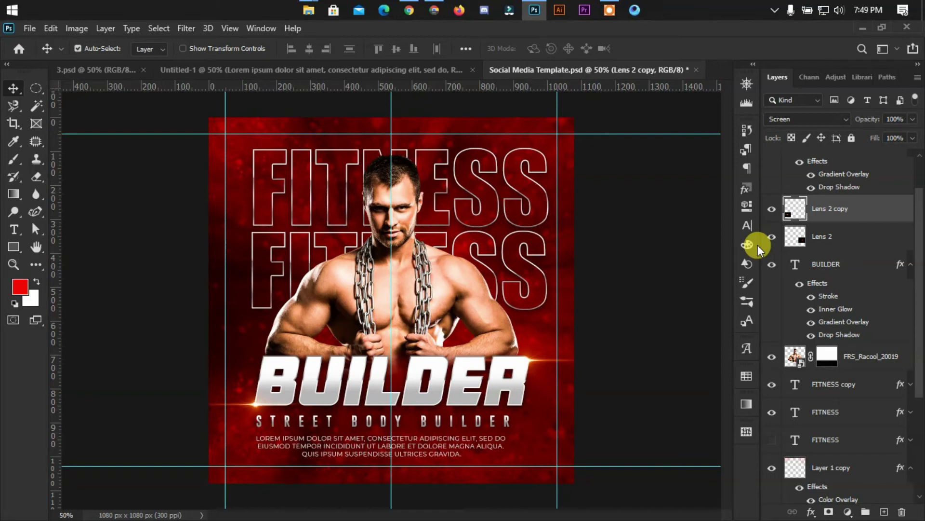
{"action": "left_click", "coordinate": [643, 341]}
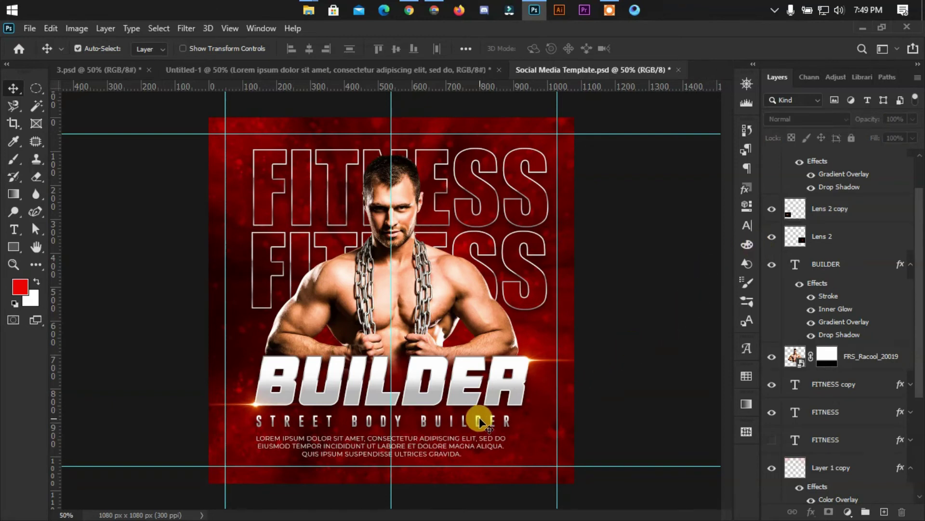
Nudge the STREET BODY BUILDER subtitle and Lorem ipsum paragraph slightly right to centre them.
{"action": "left_click_drag", "start_coordinate": [481, 421], "coordinate": [487, 424]}
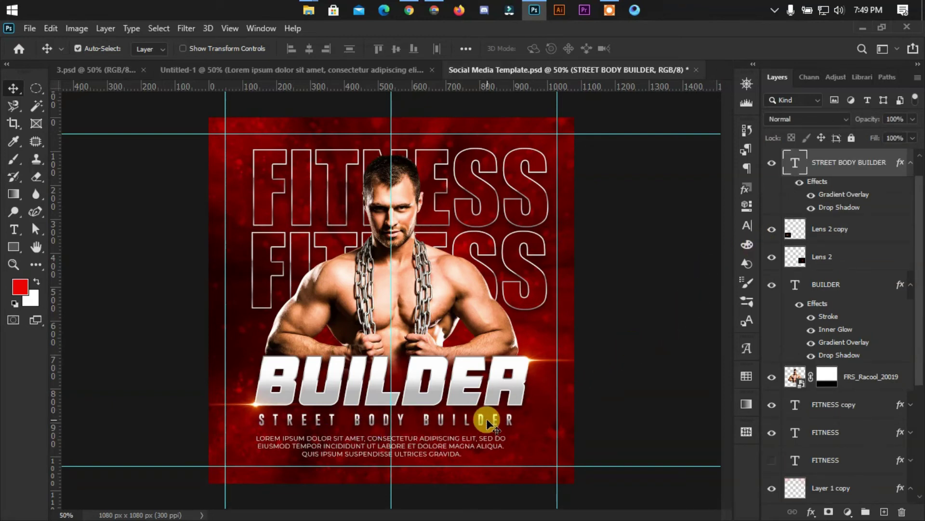
{"action": "left_click", "coordinate": [460, 450]}
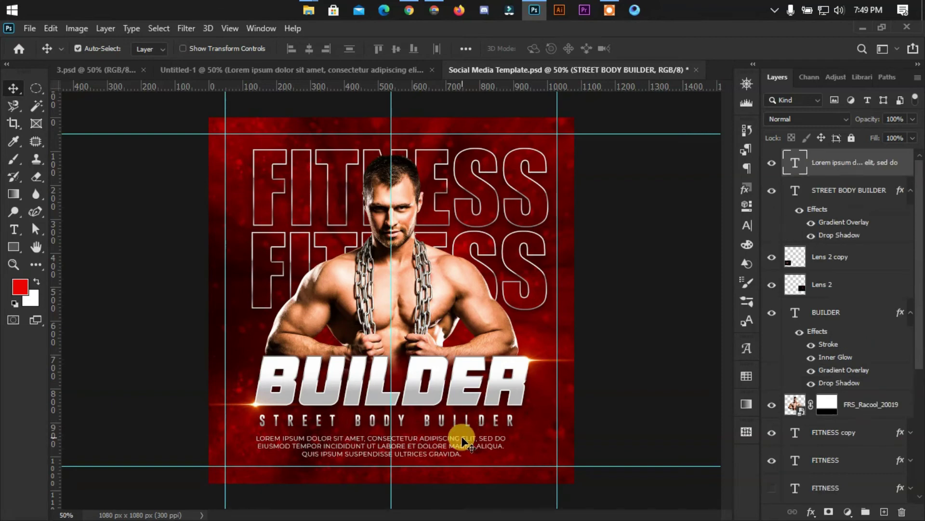
{"action": "key", "text": "Right"}
{"action": "key", "text": "Right"}
{"action": "key", "text": "Right"}
{"action": "key", "text": "Up"}
{"action": "key", "text": "Up"}
{"action": "key", "text": "Right"}
{"action": "key", "text": "Right"}
{"action": "key", "text": "Right"}
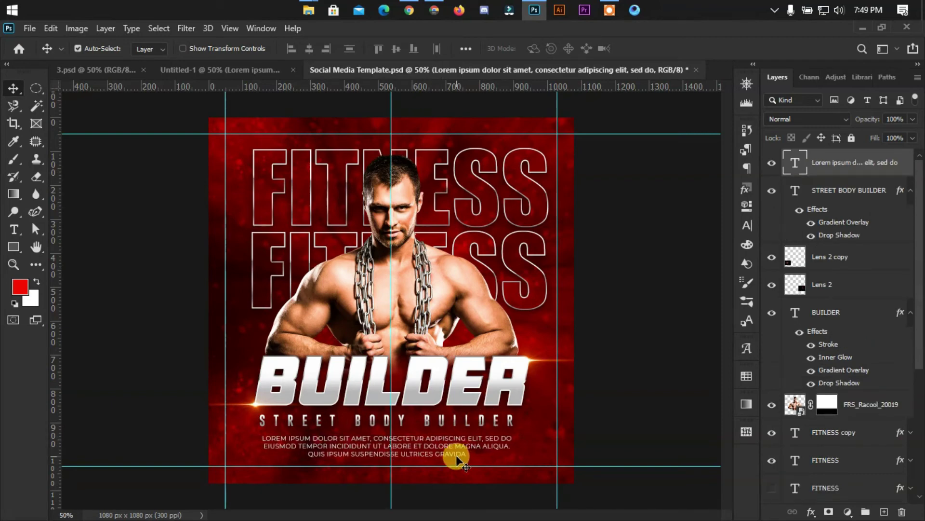
{"action": "key", "text": "Right"}
{"action": "key", "text": "Right"}
{"action": "key", "text": "Right"}
{"action": "key", "text": "Right"}
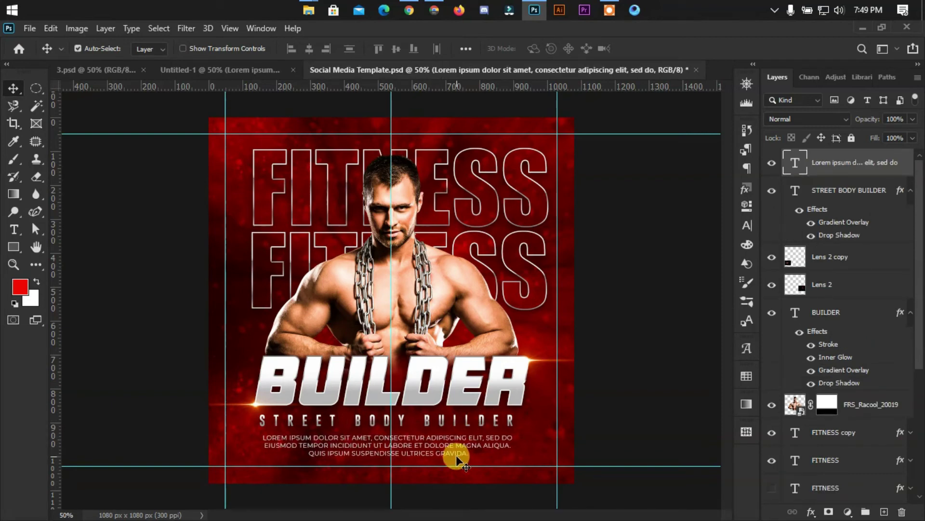
{"action": "left_click", "coordinate": [594, 378]}
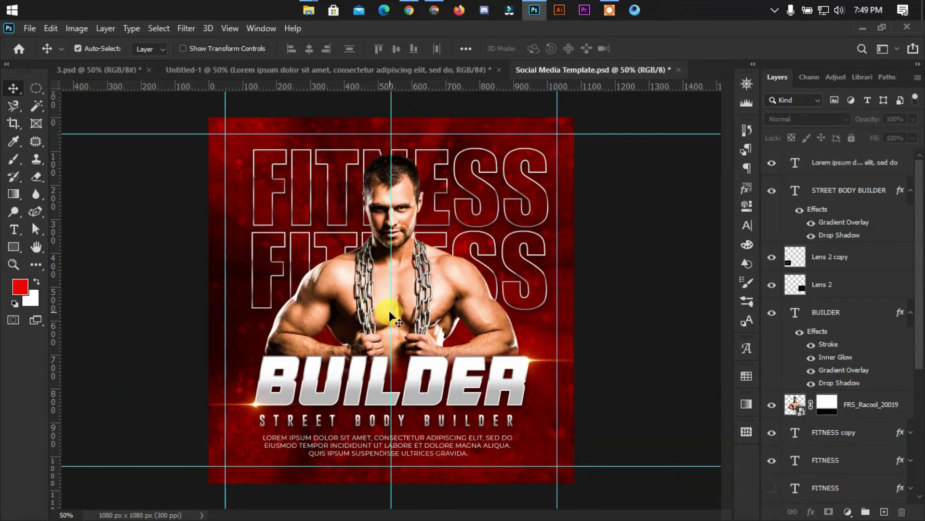
Shift both FITNESS outline layers 6 px left and remove the vertical centre guide.
{"action": "left_click", "coordinate": [499, 198]}
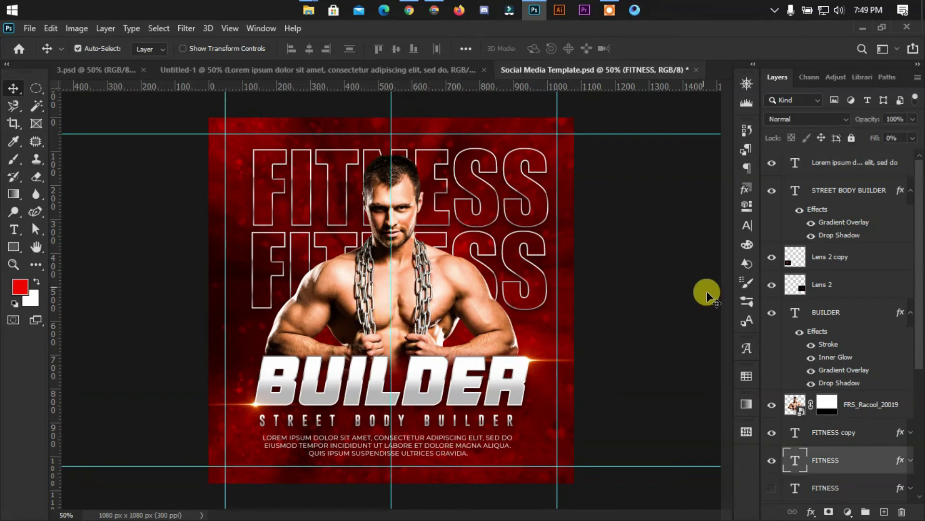
{"action": "left_click", "coordinate": [814, 443], "text": "ctrl"}
{"action": "key", "text": "ctrl+t"}
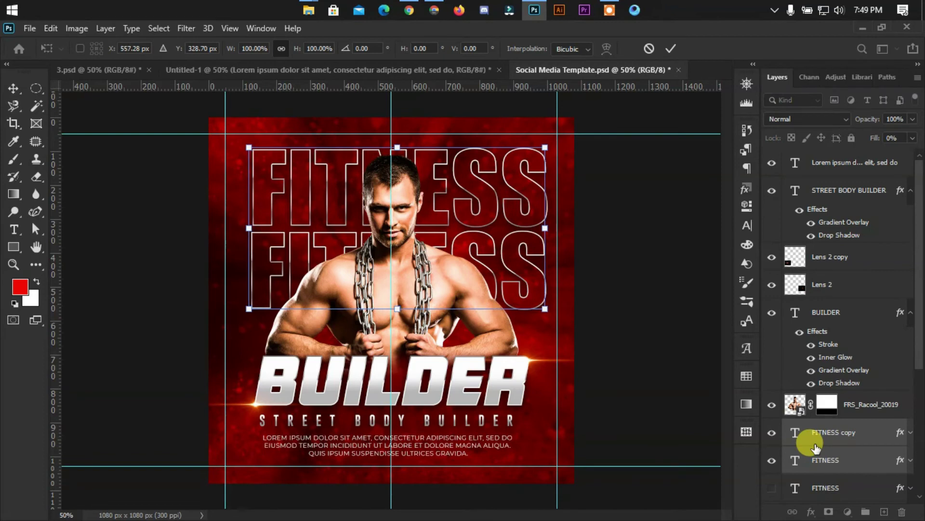
{"action": "key", "text": "Left"}
{"action": "key", "text": "Left"}
{"action": "key", "text": "Left"}
{"action": "key", "text": "Left"}
{"action": "key", "text": "Left"}
{"action": "key", "text": "Left"}
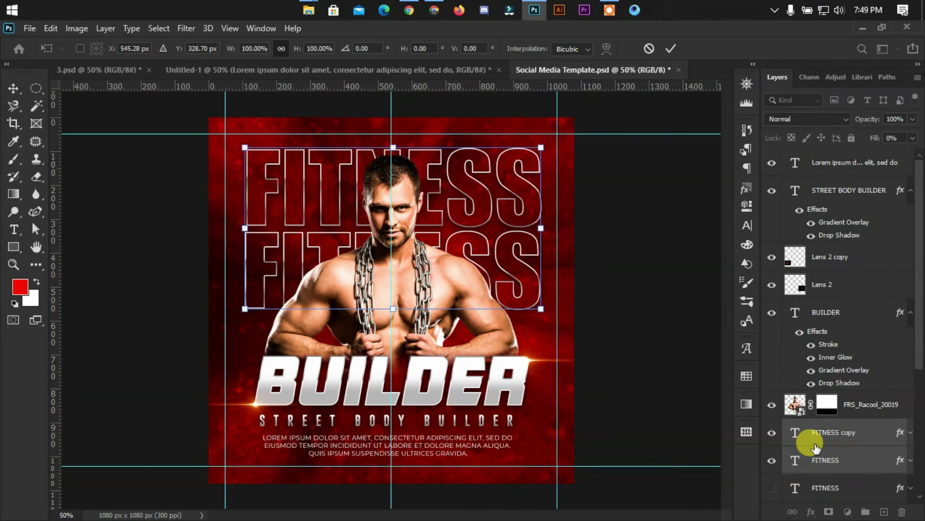
{"action": "left_click", "coordinate": [671, 51]}
{"action": "left_click", "coordinate": [661, 243]}
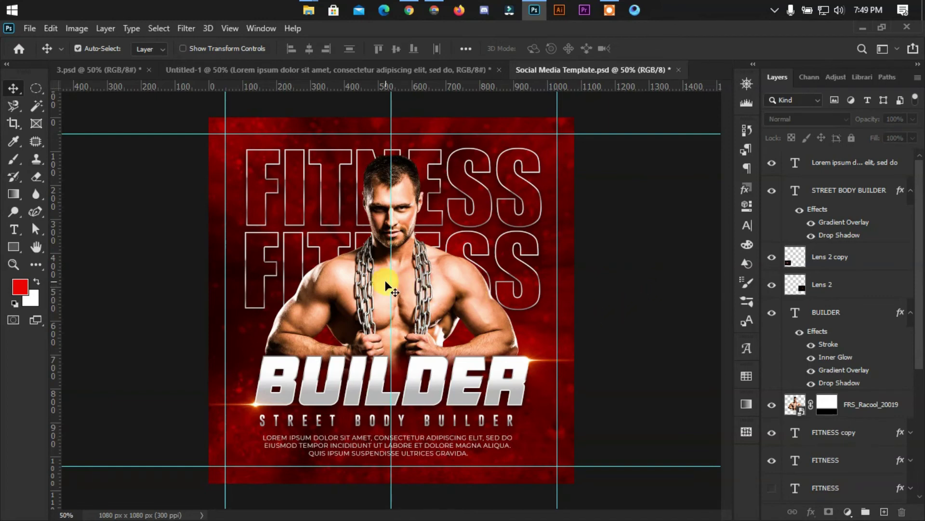
{"action": "left_click_drag", "start_coordinate": [390, 282], "coordinate": [46, 253]}
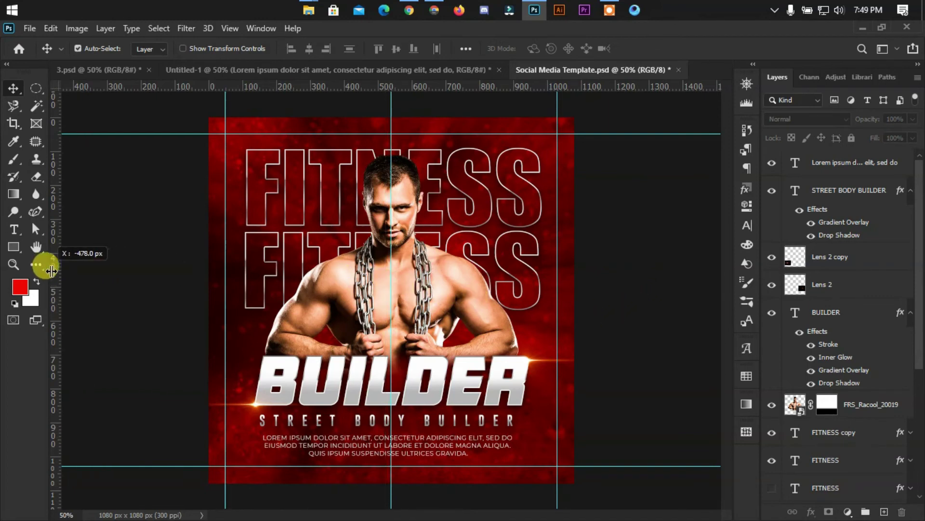
{"action": "left_click", "coordinate": [405, 307]}
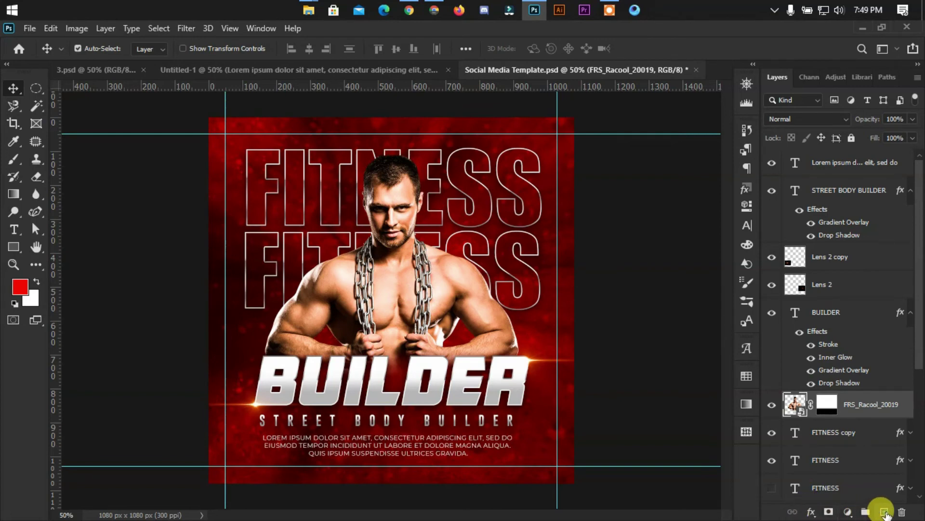
Add a new Layer 2 clipped to the man's photo.
{"action": "left_click", "coordinate": [886, 512]}
{"action": "right_click", "coordinate": [848, 404]}
{"action": "left_click", "coordinate": [704, 281]}
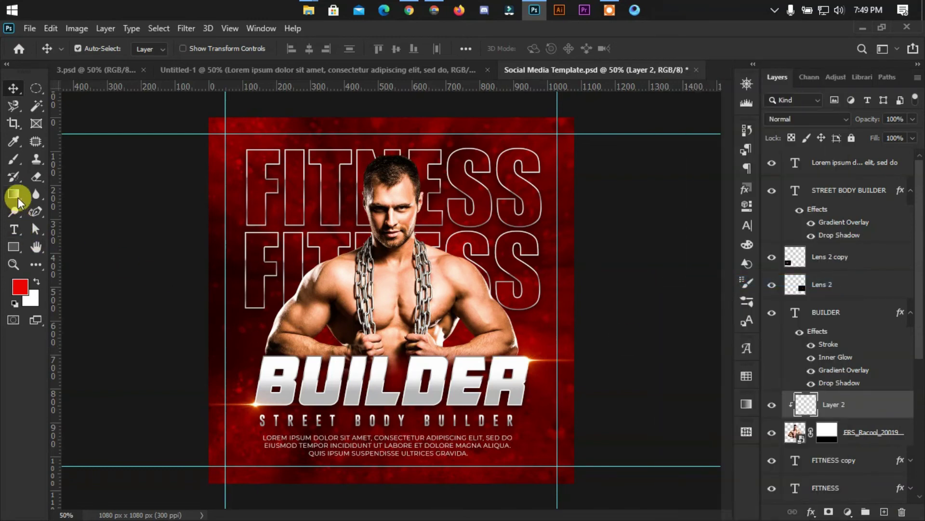
Select the Soft Round brush at 1200 px size.
{"action": "left_click", "coordinate": [14, 159]}
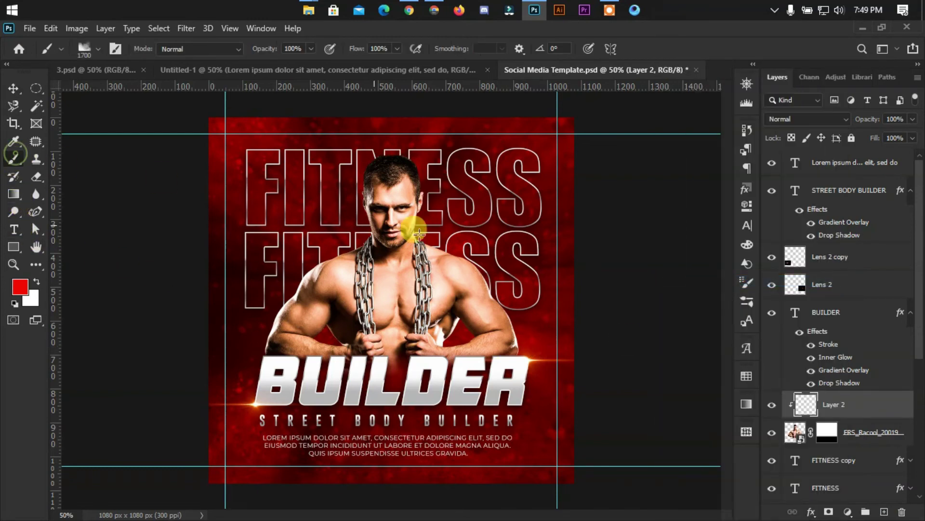
{"action": "left_click", "coordinate": [95, 53]}
{"action": "mouse_move", "coordinate": [377, 204]}
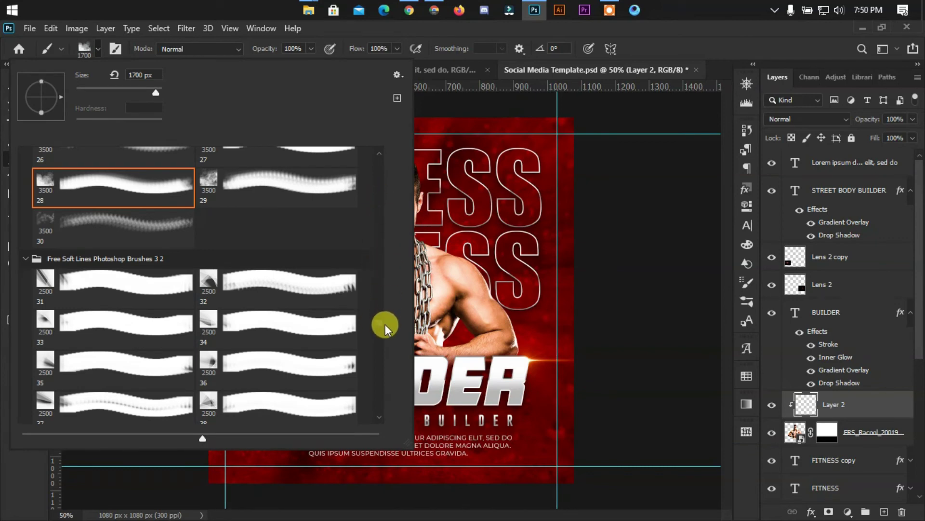
{"action": "scroll", "coordinate": [381, 324], "scroll_direction": "up", "scroll_amount": 2}
{"action": "scroll", "coordinate": [377, 290], "scroll_direction": "up", "scroll_amount": 3}
{"action": "scroll", "coordinate": [374, 250], "scroll_direction": "up", "scroll_amount": 3}
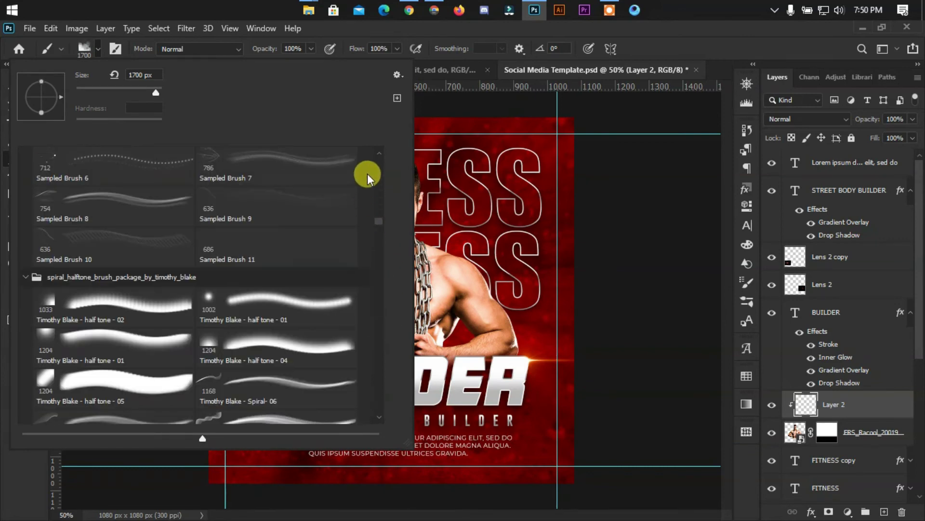
{"action": "scroll", "coordinate": [368, 164], "scroll_direction": "up", "scroll_amount": 3}
{"action": "scroll", "coordinate": [378, 159], "scroll_direction": "up", "scroll_amount": 2}
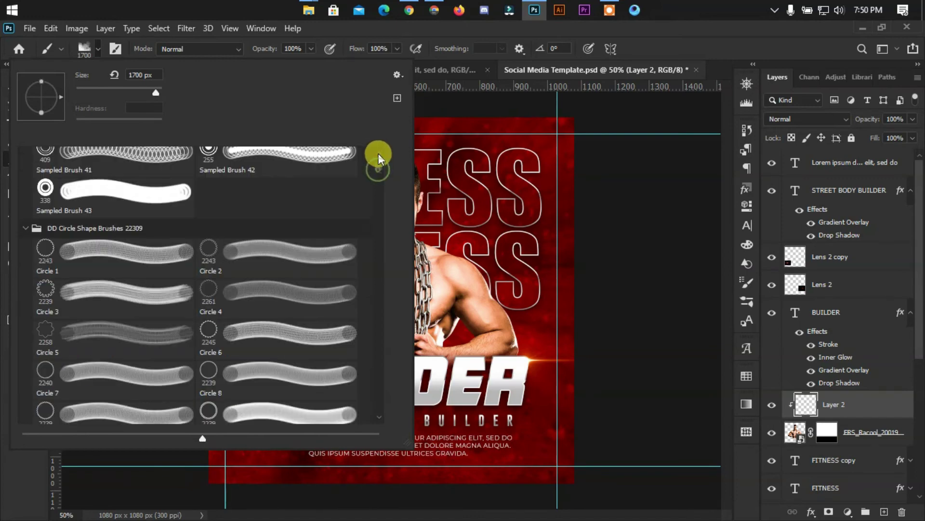
{"action": "scroll", "coordinate": [379, 159], "scroll_direction": "up", "scroll_amount": 10}
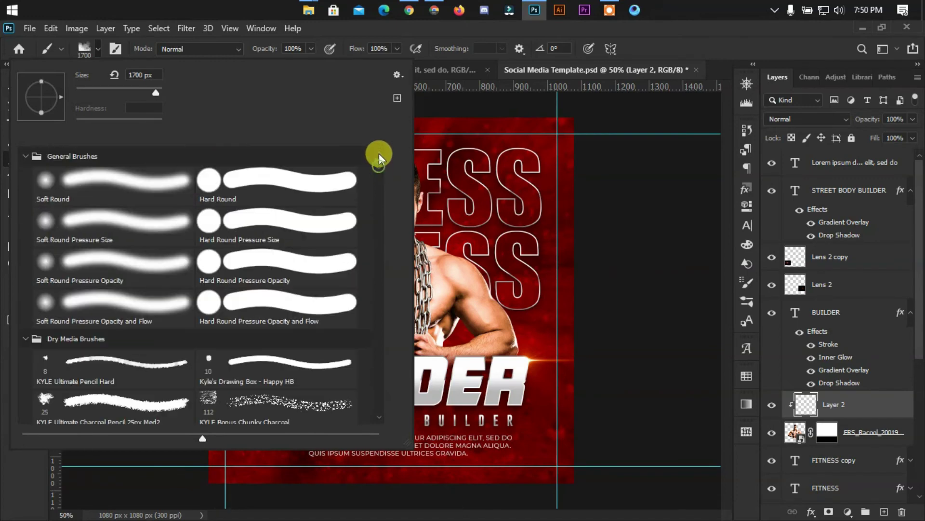
{"action": "left_click", "coordinate": [145, 178]}
{"action": "left_click", "coordinate": [820, 404]}
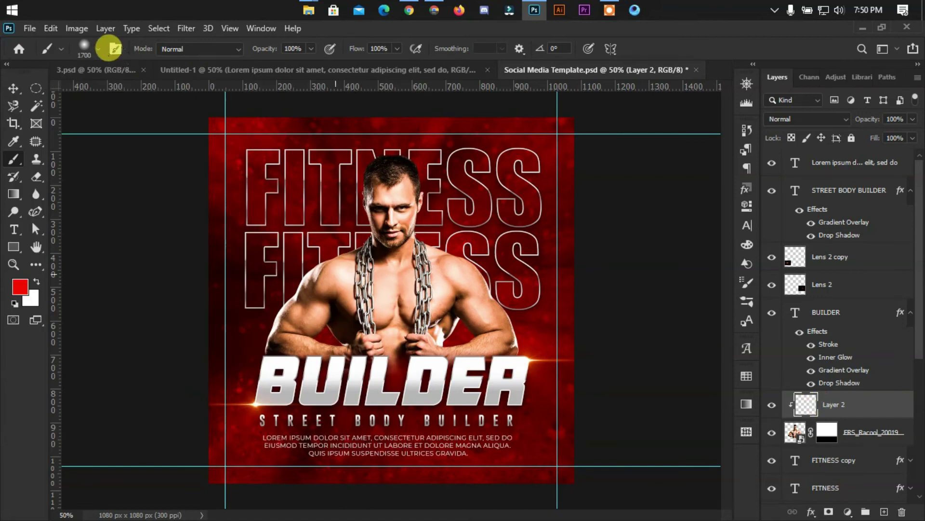
{"action": "key", "text": "bracketleft"}
{"action": "key", "text": "bracketleft"}
{"action": "key", "text": "bracketleft"}
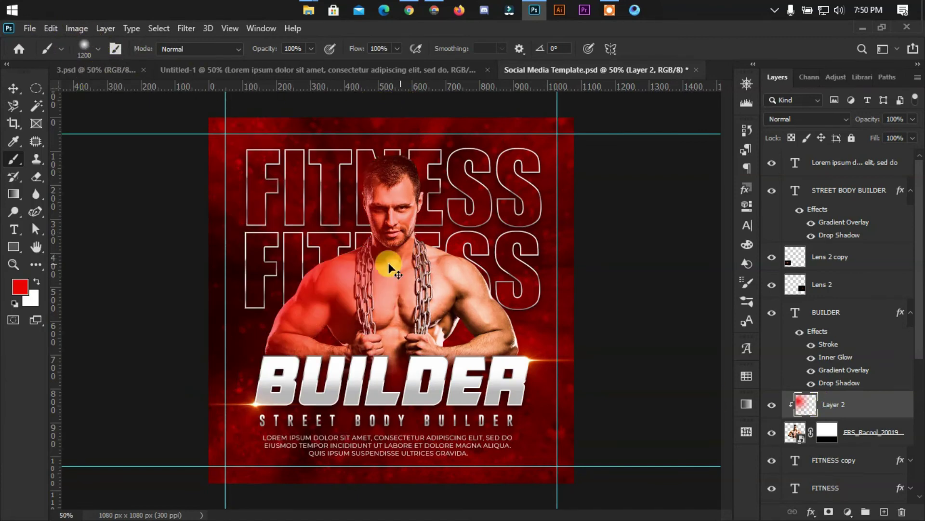
Keep red as foreground and set Layer 2 to Screen blend mode at about 87% opacity.
{"action": "left_click", "coordinate": [22, 287]}
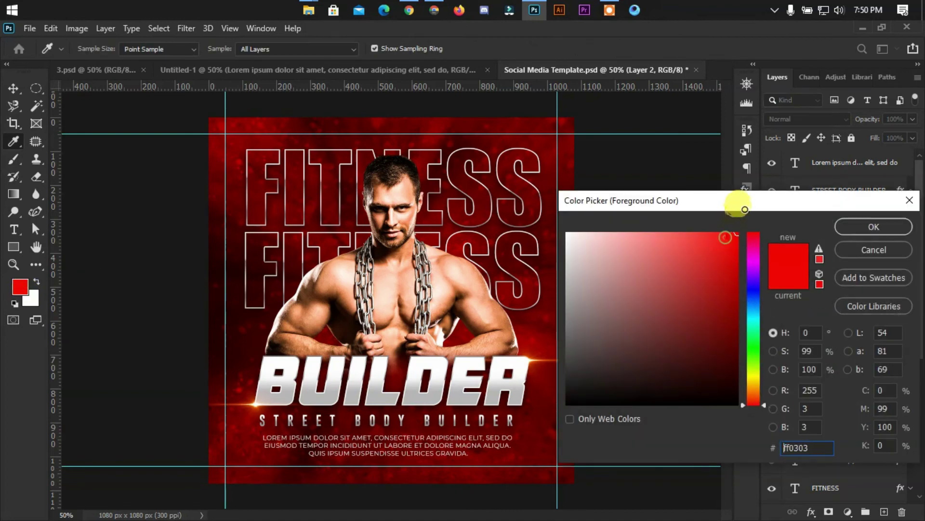
{"action": "left_click", "coordinate": [857, 227]}
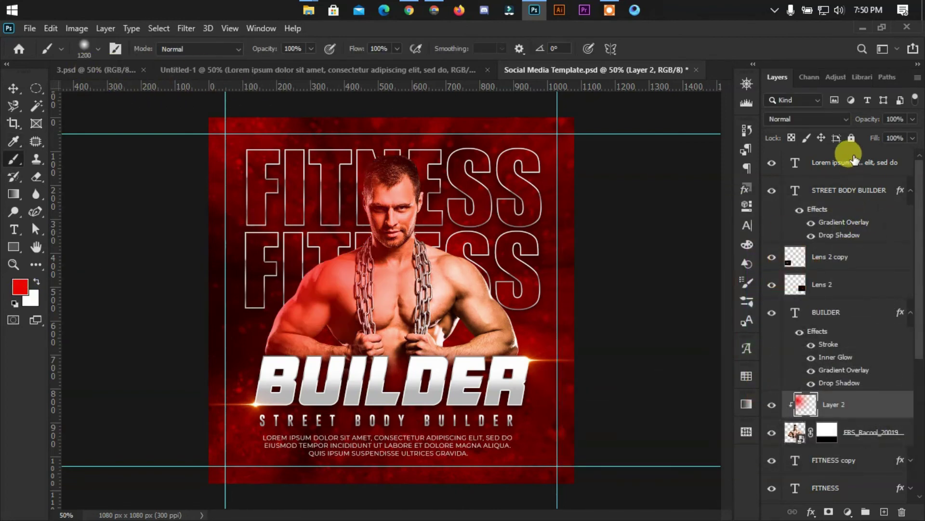
{"action": "left_click", "coordinate": [803, 119]}
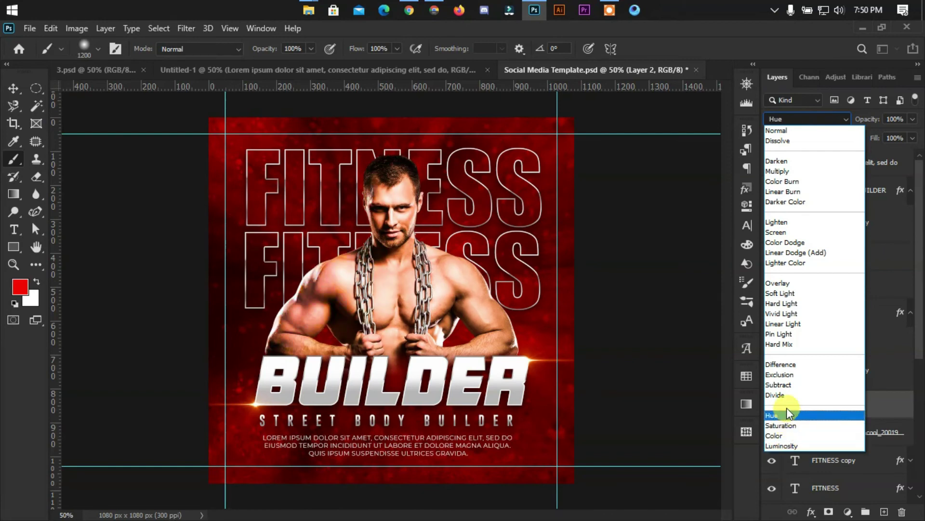
{"action": "left_click", "coordinate": [591, 243]}
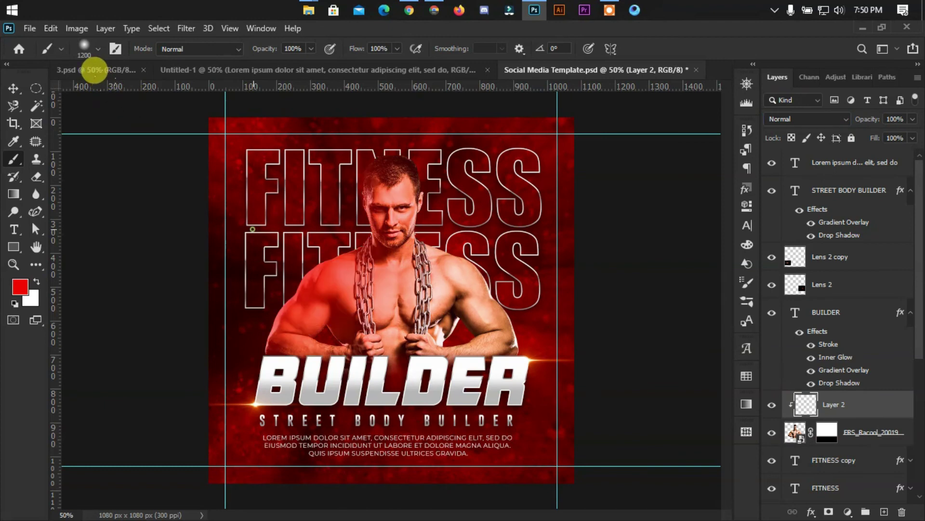
{"action": "left_click", "coordinate": [816, 119]}
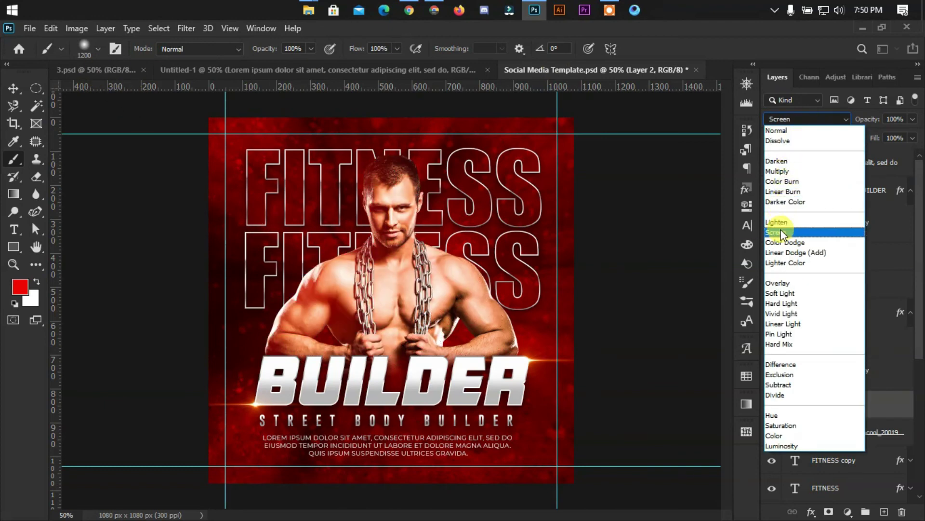
{"action": "left_click", "coordinate": [769, 253]}
{"action": "left_click", "coordinate": [911, 121]}
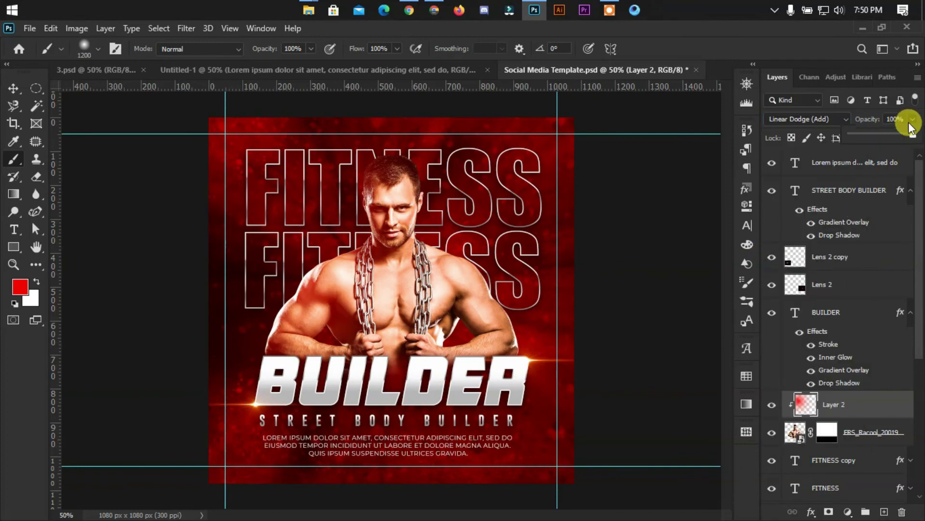
{"action": "left_click_drag", "start_coordinate": [889, 135], "coordinate": [906, 138]}
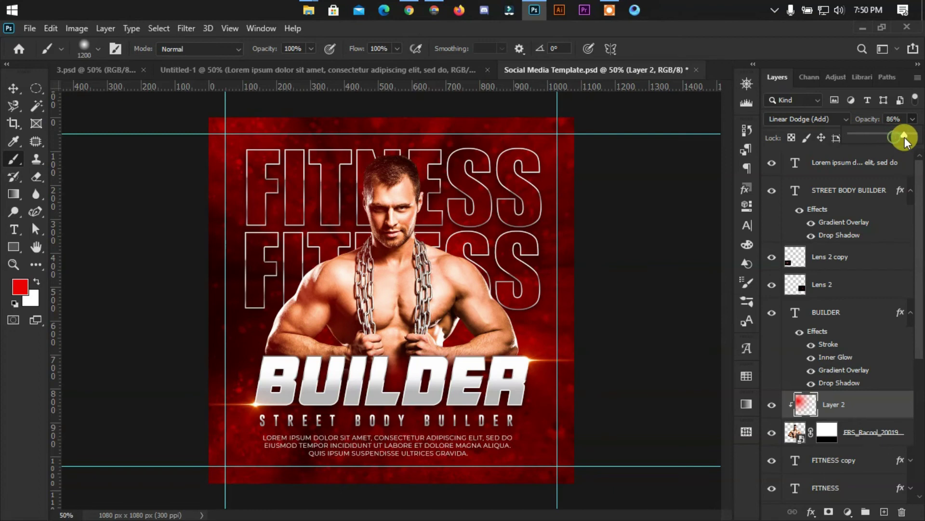
{"action": "left_click", "coordinate": [810, 118]}
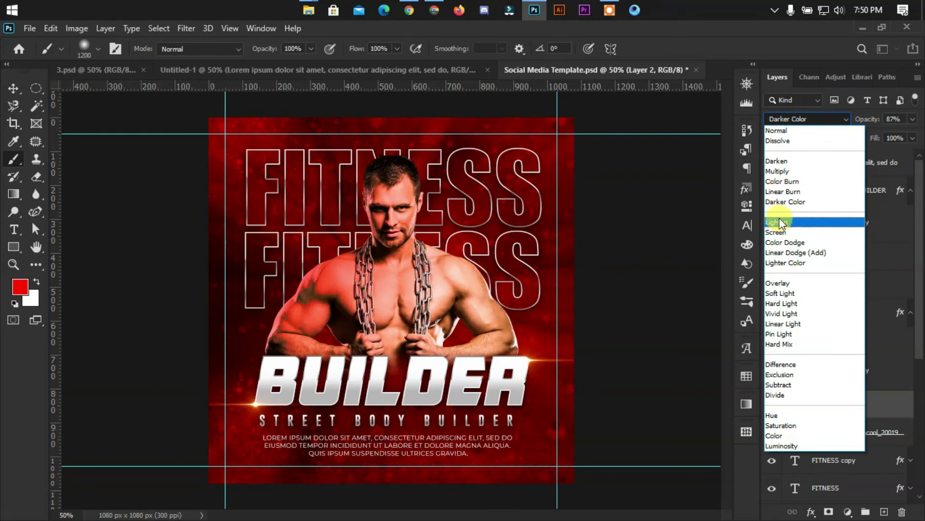
{"action": "left_click", "coordinate": [781, 232]}
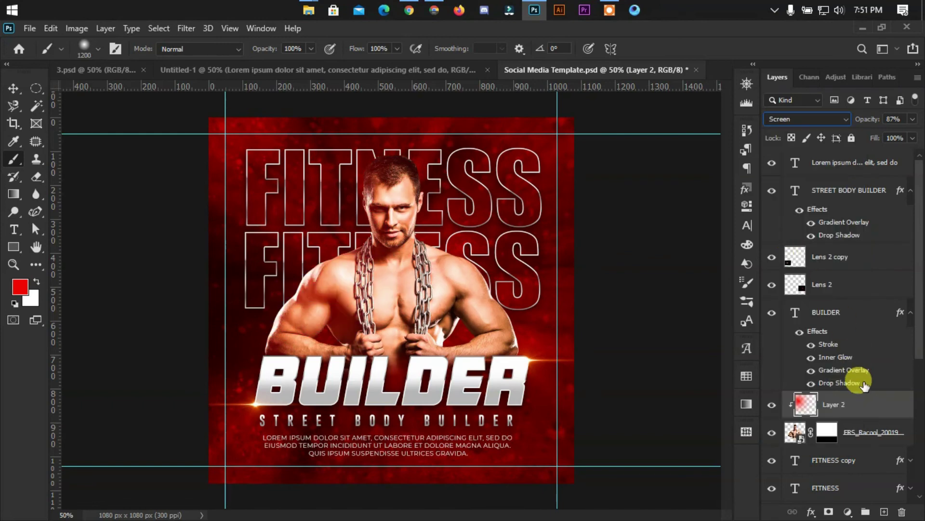
Add a clipped Layer 3 and paint blue #0018ff over the man's right side.
{"action": "left_click", "coordinate": [884, 512]}
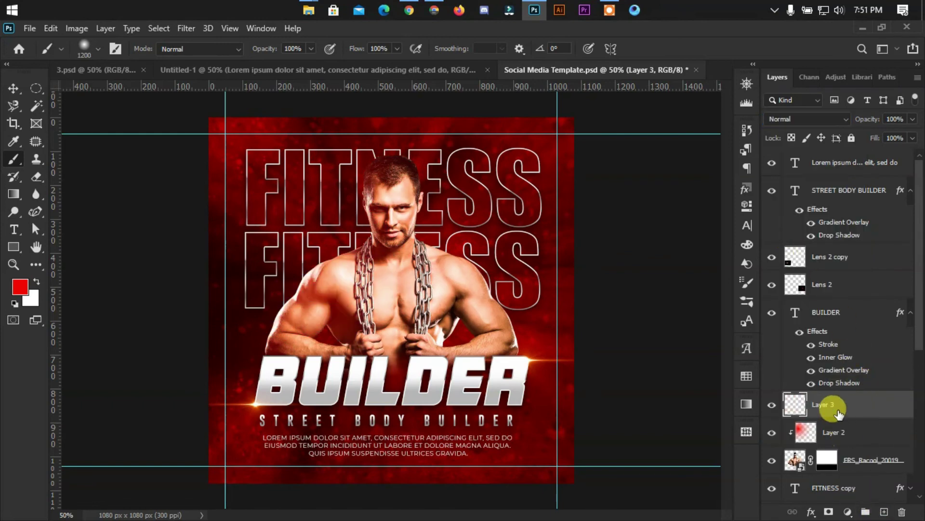
{"action": "right_click", "coordinate": [831, 405]}
{"action": "left_click", "coordinate": [708, 284]}
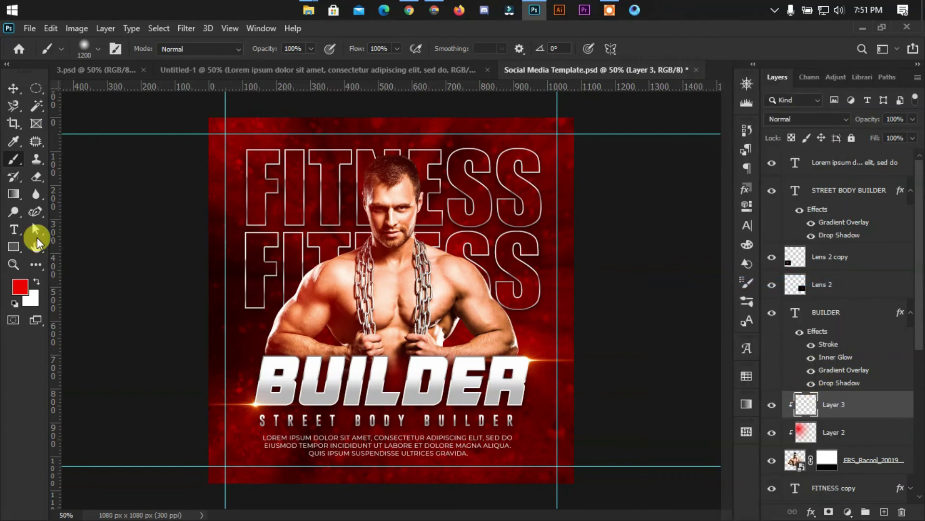
{"action": "left_click", "coordinate": [20, 288]}
{"action": "left_click", "coordinate": [750, 295]}
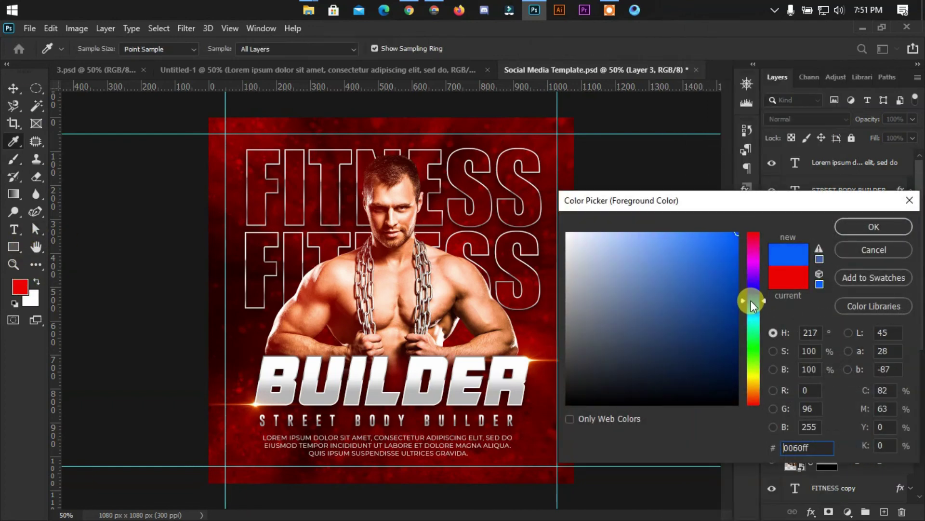
{"action": "left_click_drag", "start_coordinate": [752, 296], "coordinate": [757, 293]}
{"action": "left_click", "coordinate": [836, 231]}
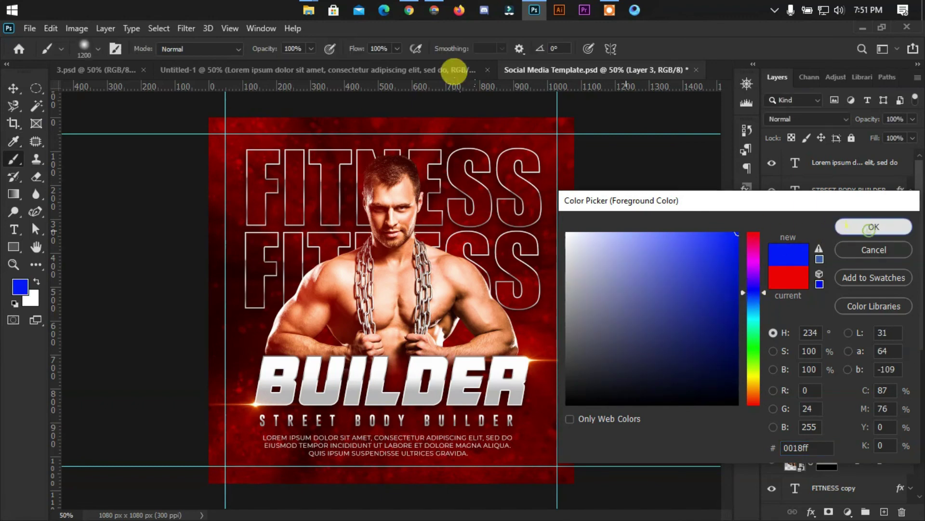
{"action": "left_click", "coordinate": [392, 86]}
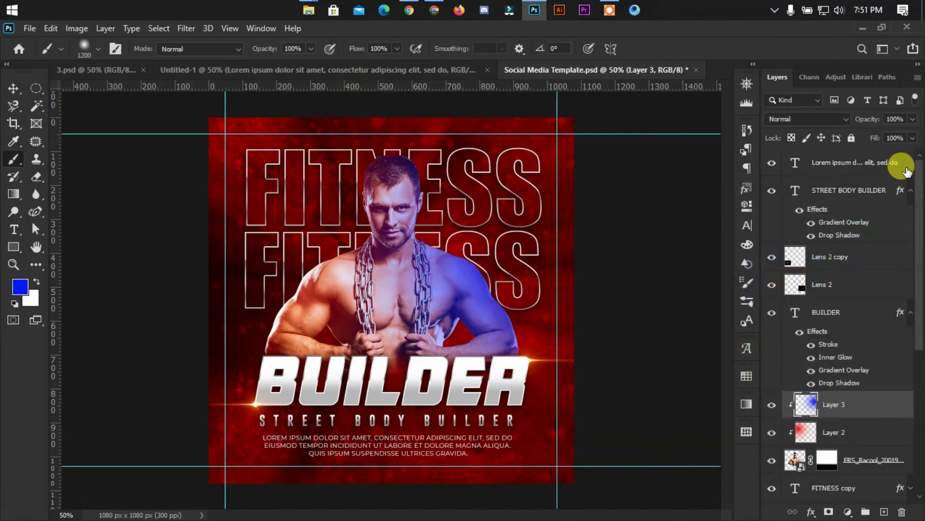
Blend Layer 3 in Color Dodge mode at 52% opacity.
{"action": "left_click", "coordinate": [800, 120]}
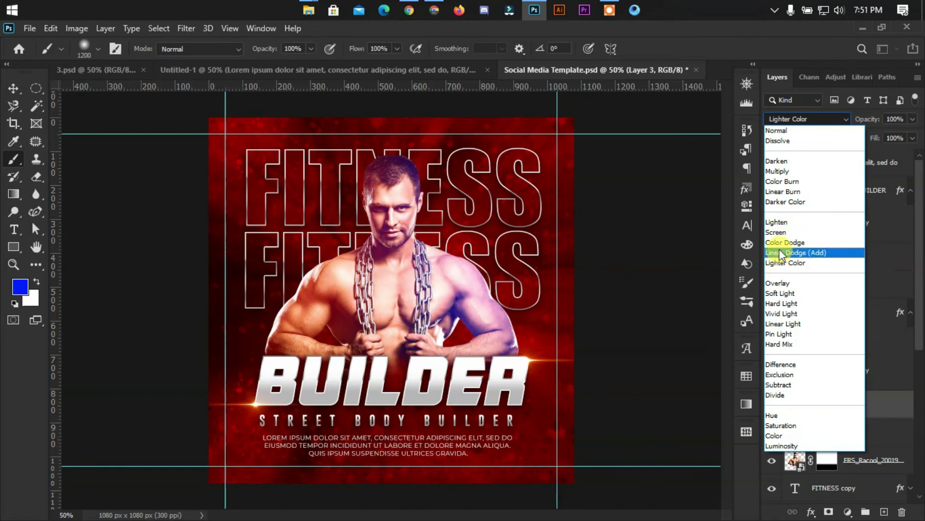
{"action": "left_click", "coordinate": [779, 243]}
{"action": "left_click", "coordinate": [909, 120]}
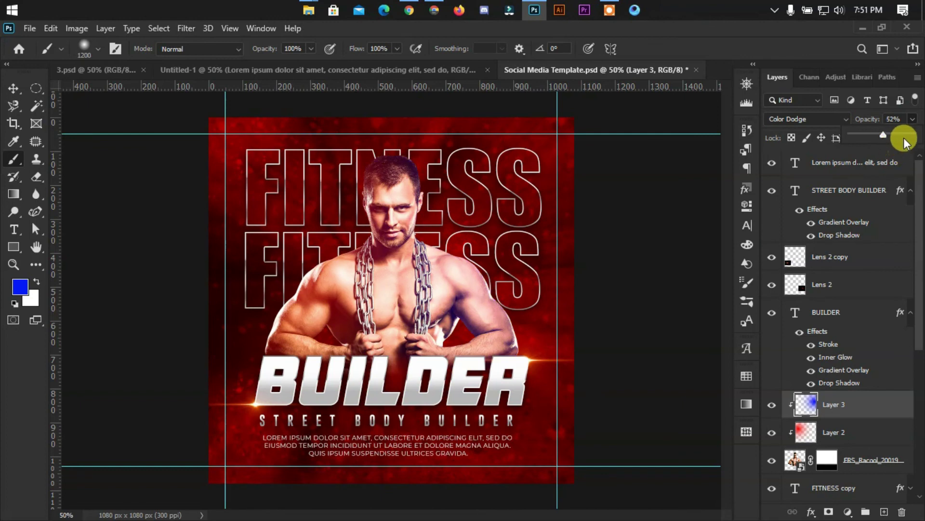
{"action": "left_click", "coordinate": [911, 152]}
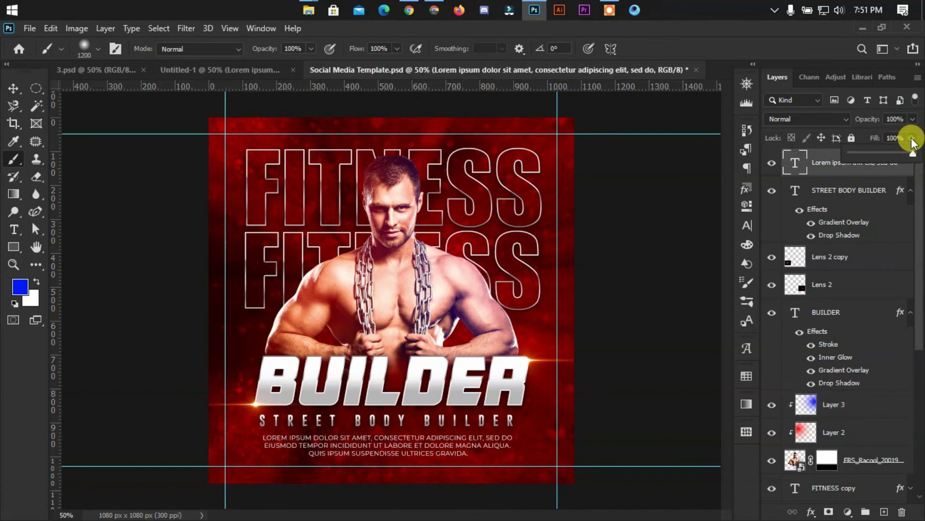
{"action": "left_click", "coordinate": [910, 147]}
{"action": "left_click", "coordinate": [840, 383]}
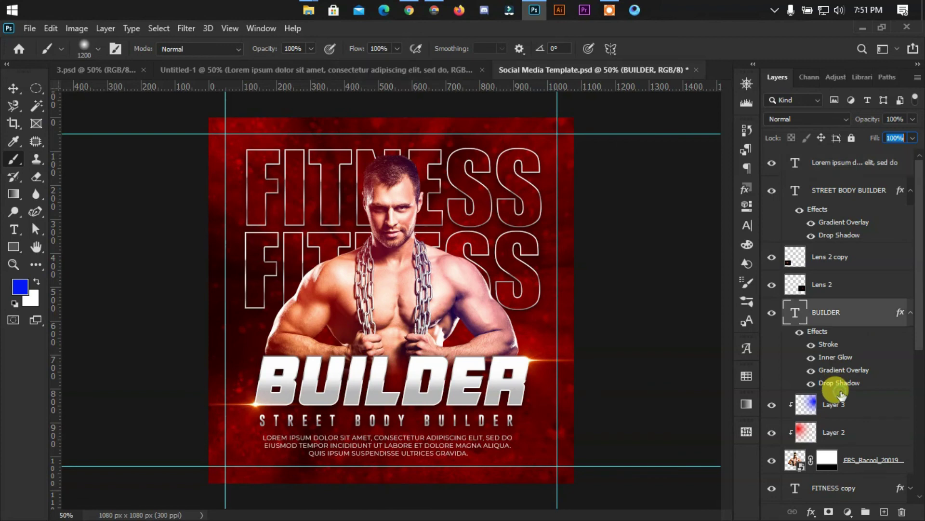
{"action": "left_click", "coordinate": [843, 400]}
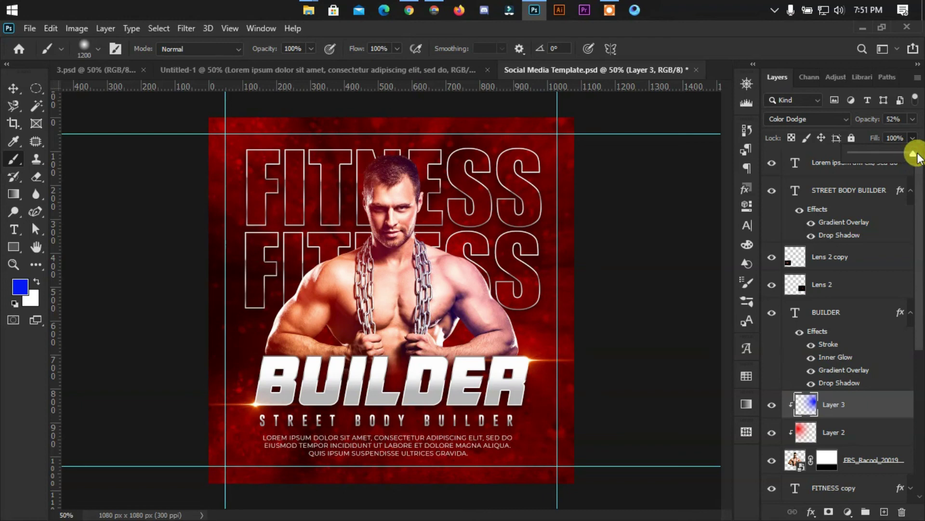
{"action": "left_click", "coordinate": [14, 88]}
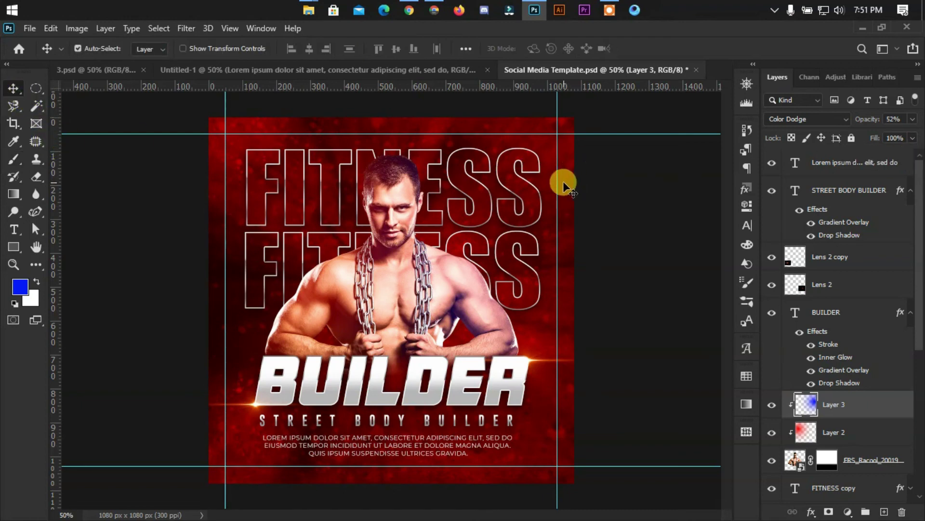
{"action": "left_click", "coordinate": [622, 217]}
{"action": "left_click", "coordinate": [13, 264]}
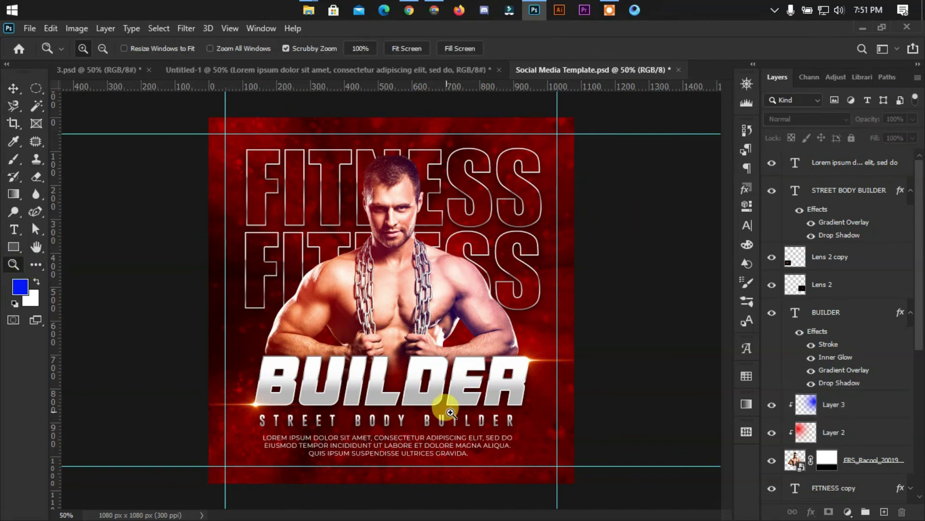
{"action": "left_click", "coordinate": [450, 413]}
{"action": "left_click", "coordinate": [14, 88]}
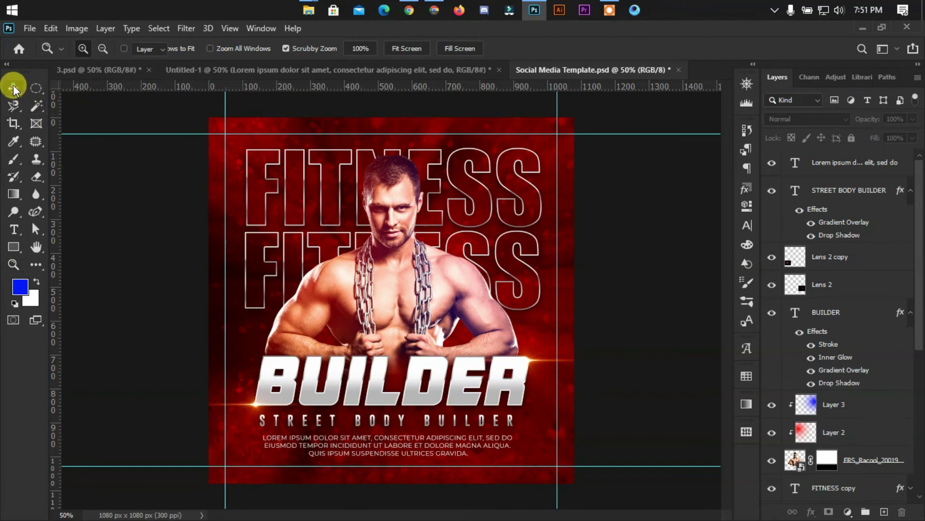